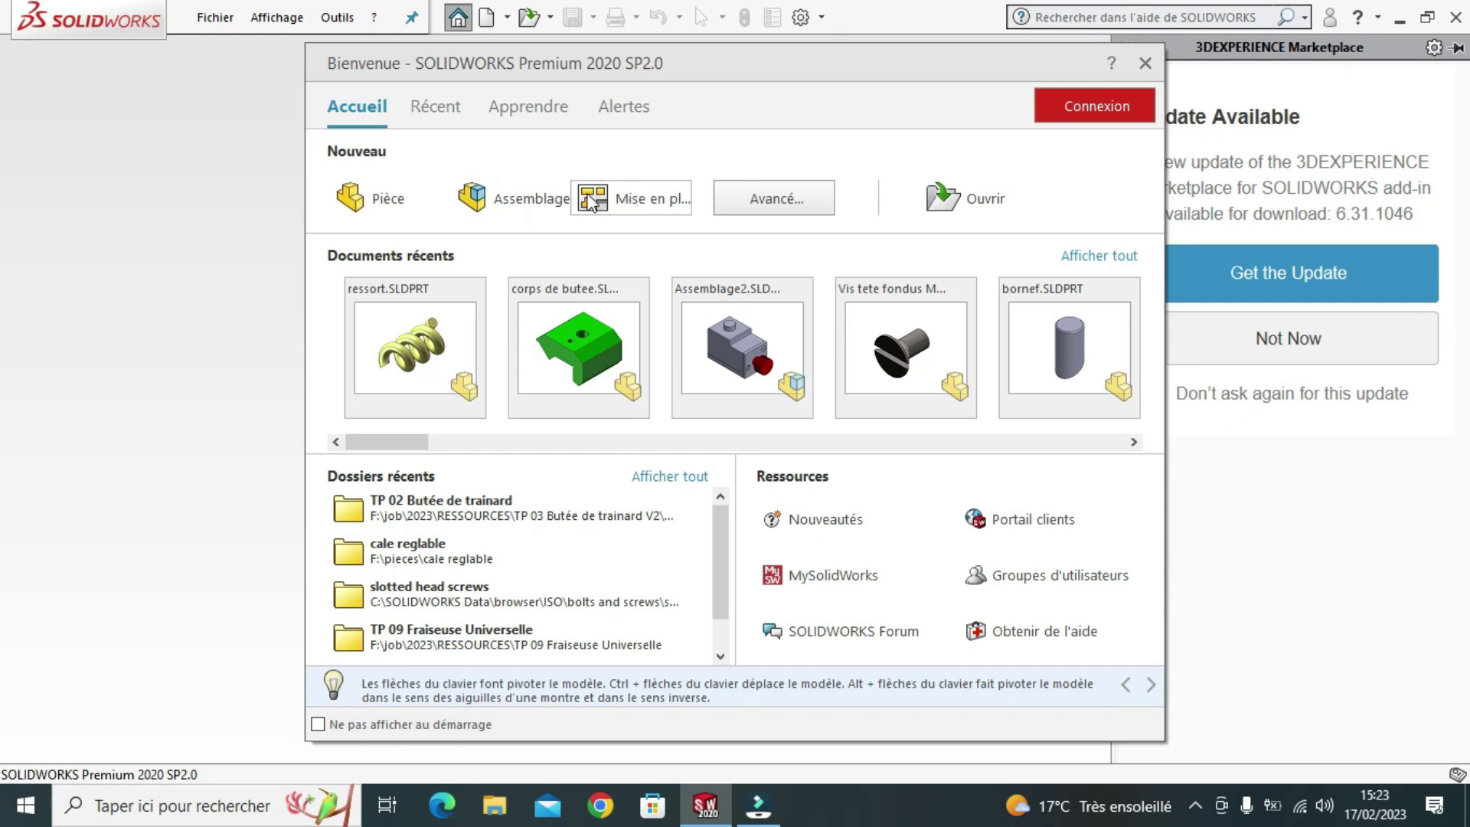
- Start a new part (Pièce) and begin a line sketch on Plan de face
click(388, 199)
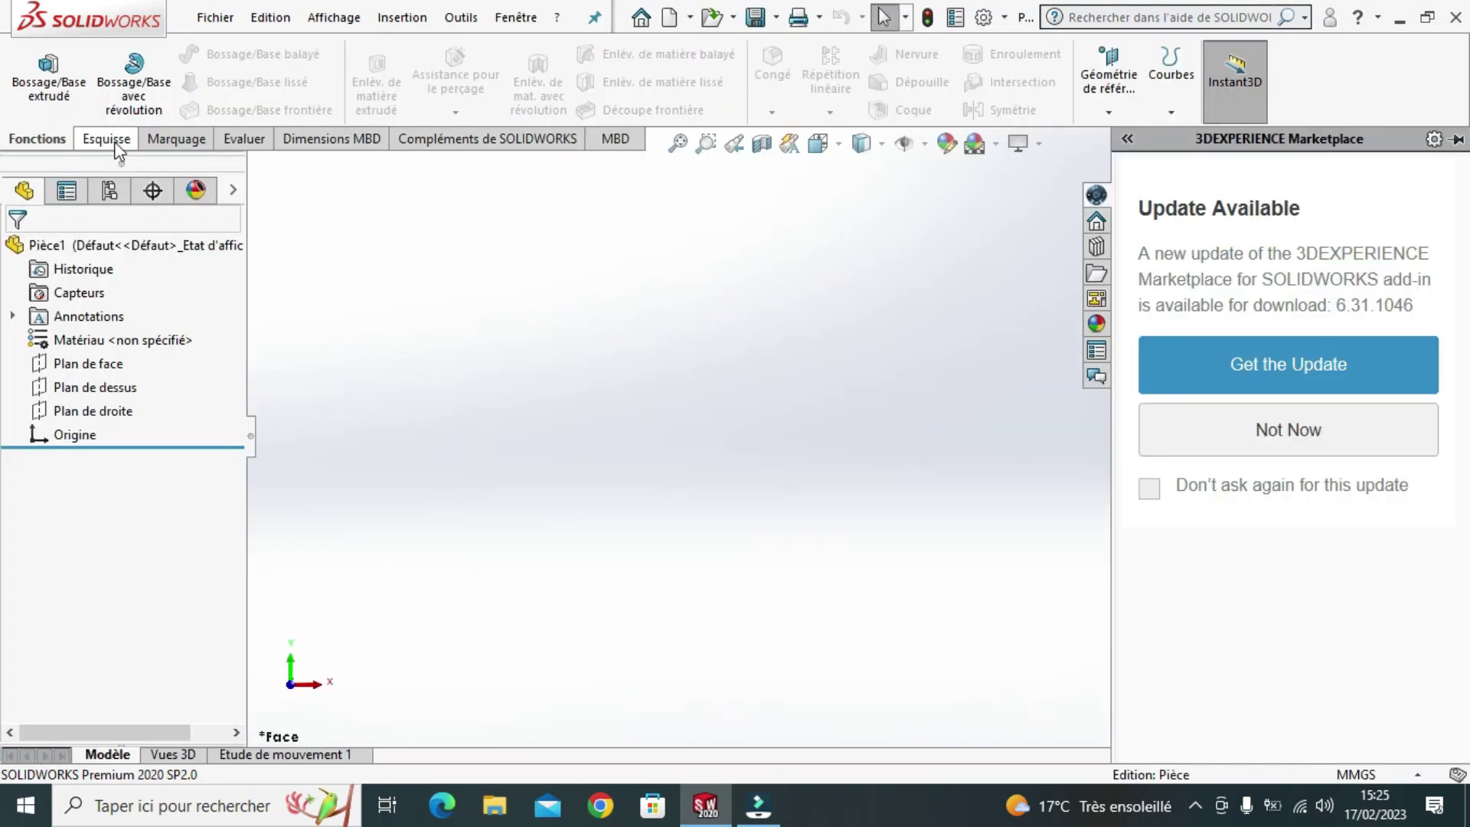
click(117, 143)
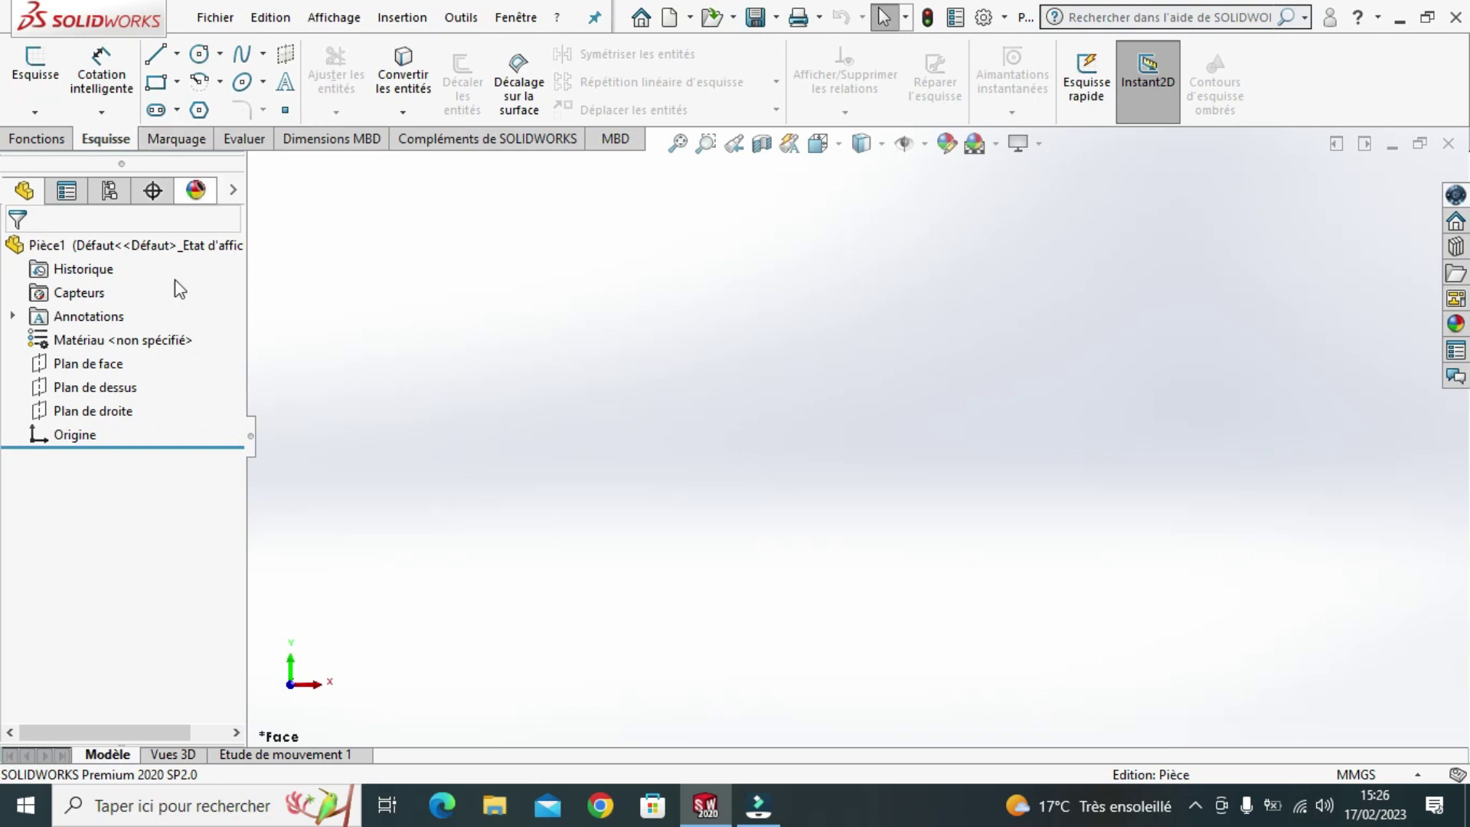
click(91, 364)
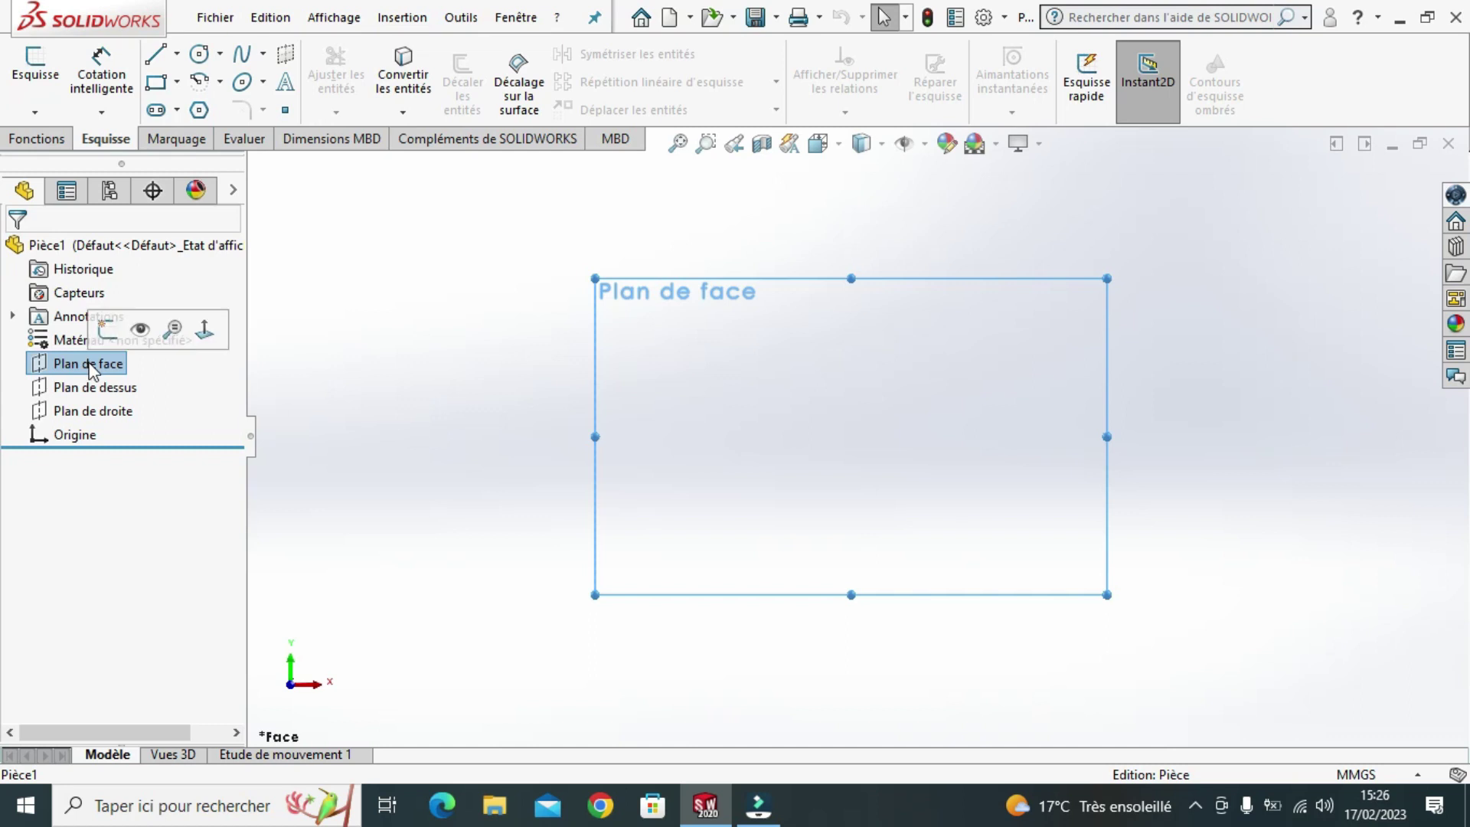
click(154, 56)
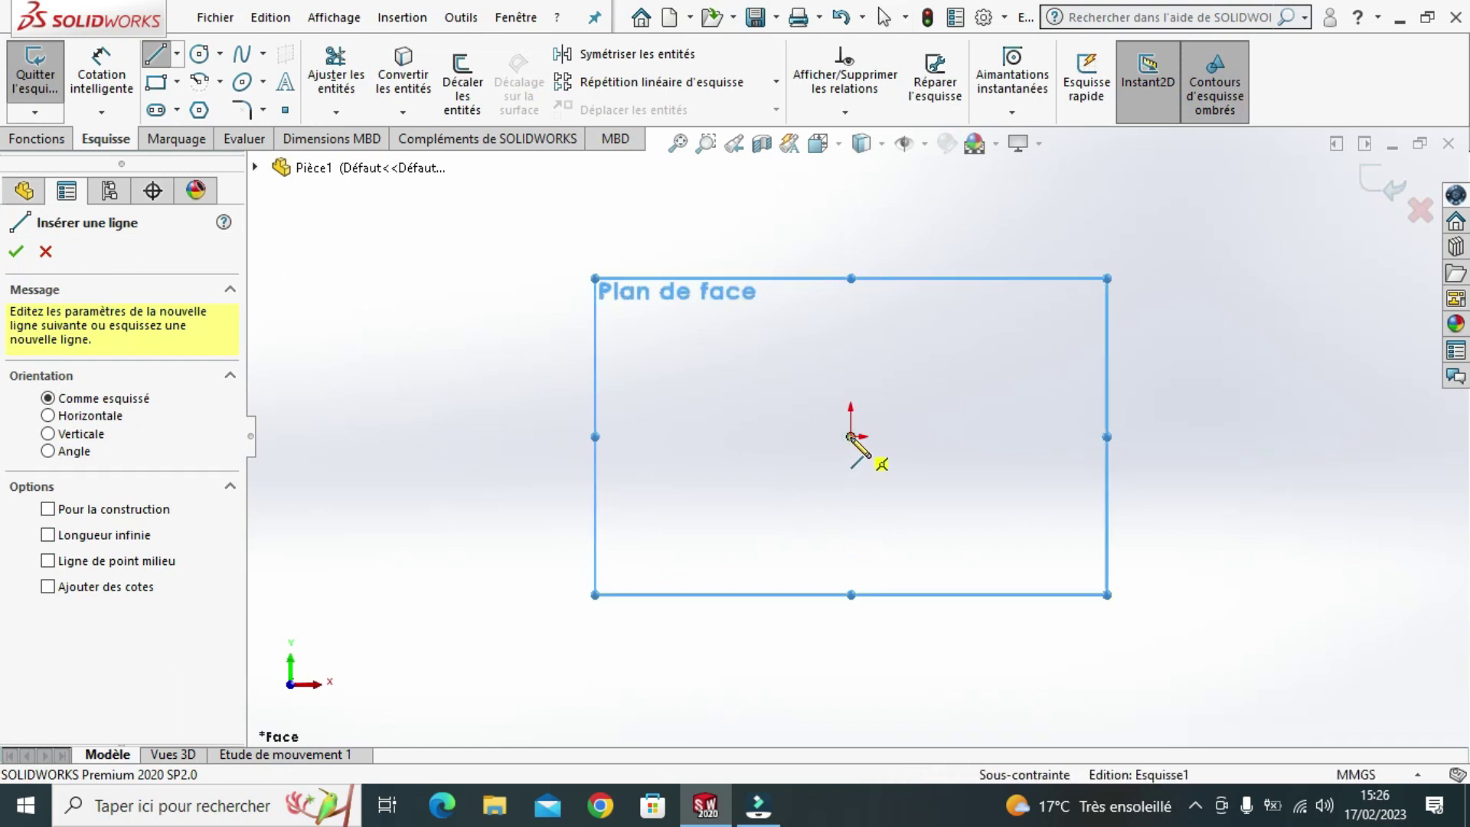
- Draw the six-line stepped profile from the origin: right, up, left, up, left, back down
click(850, 436)
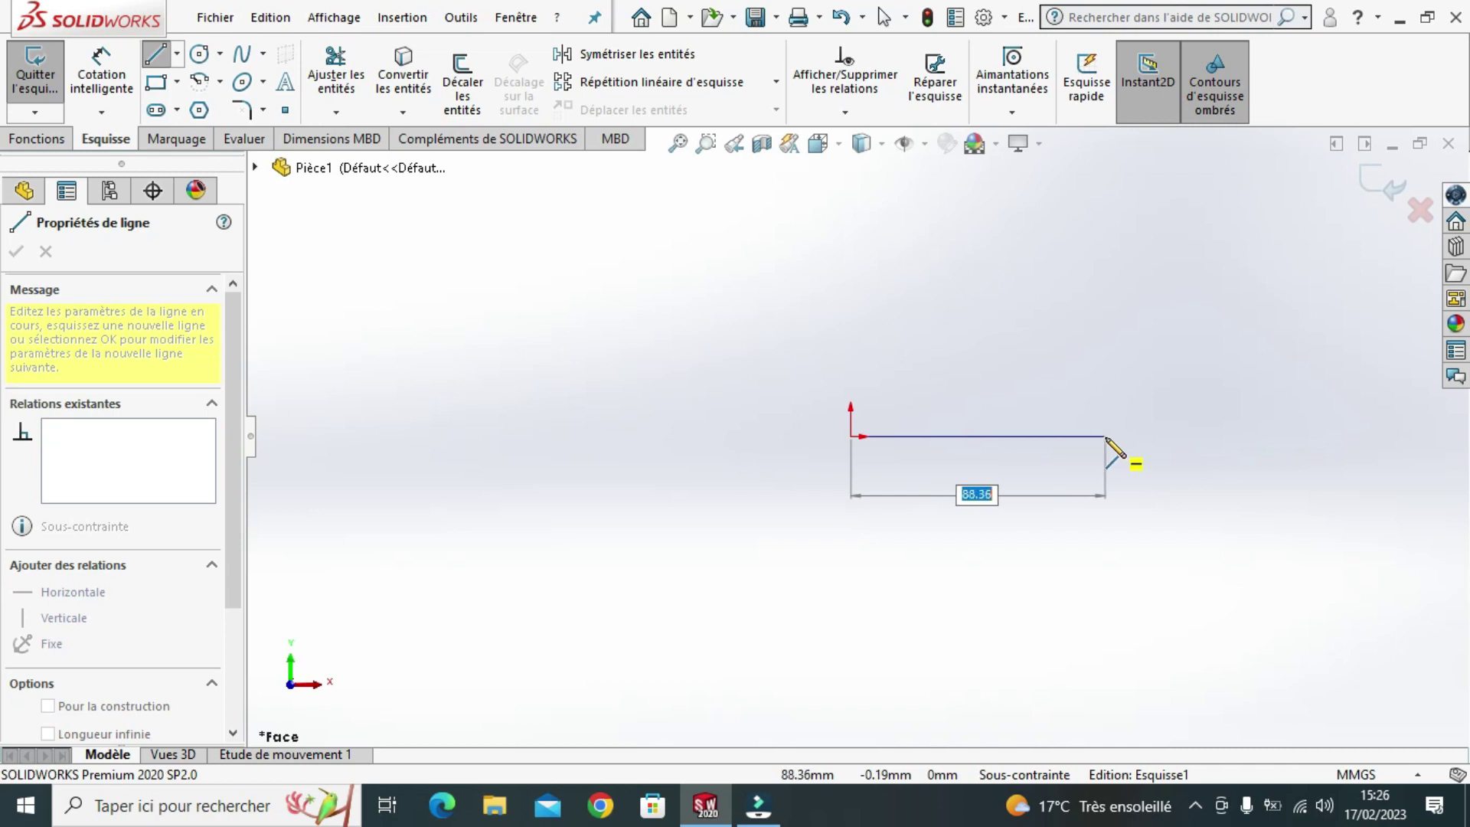
click(1106, 438)
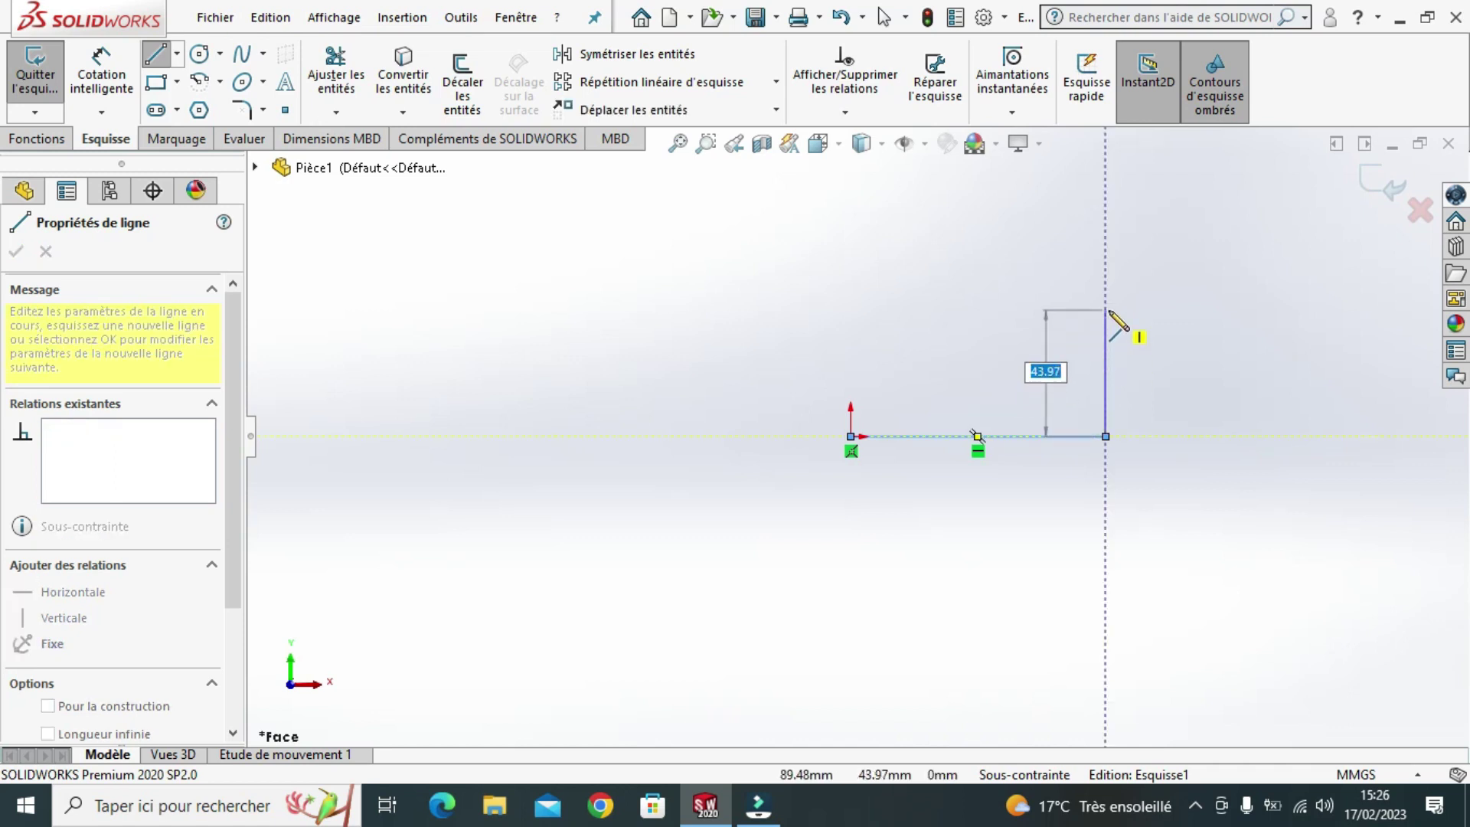
click(1106, 311)
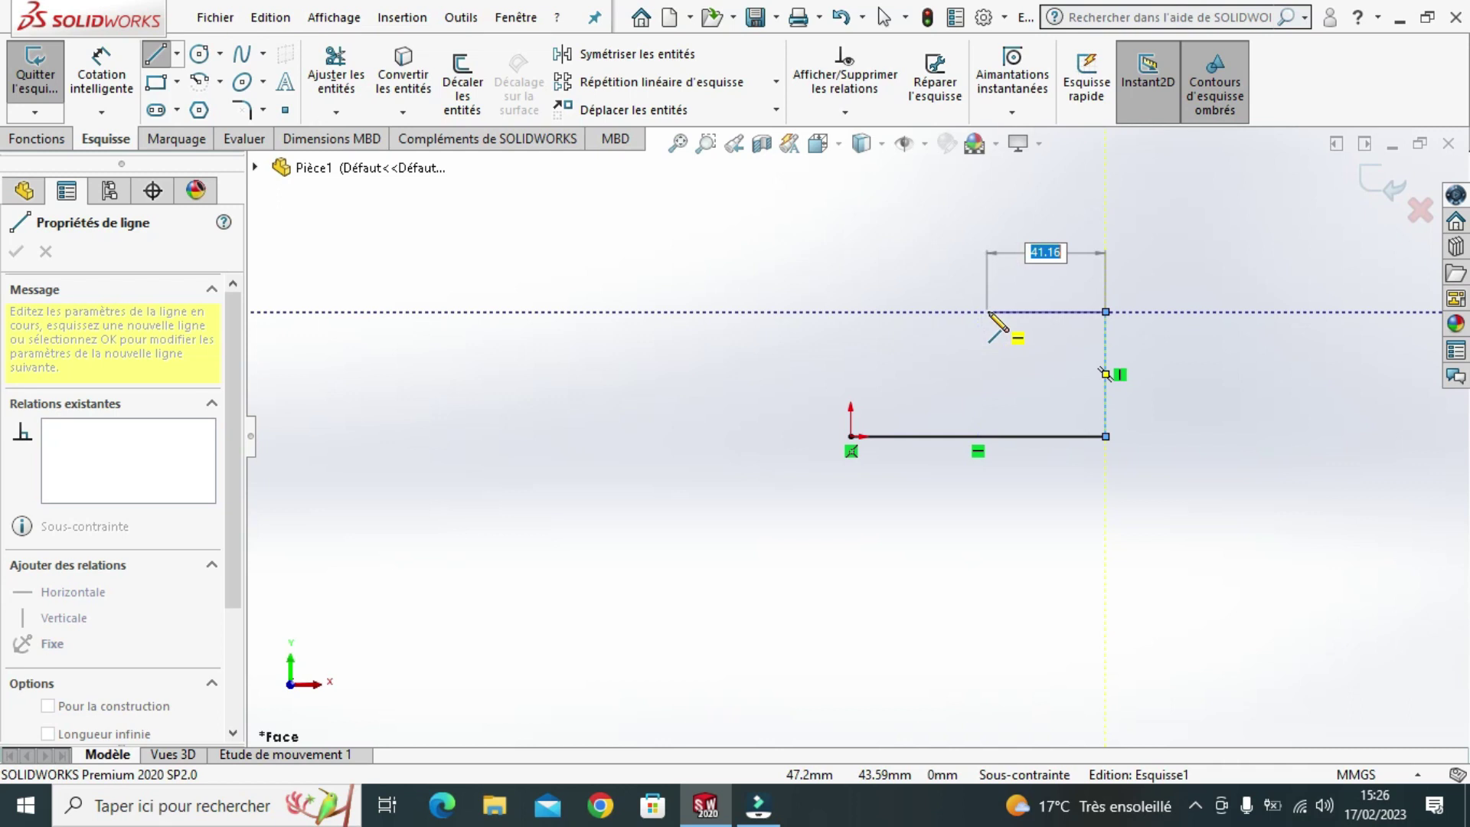
click(989, 312)
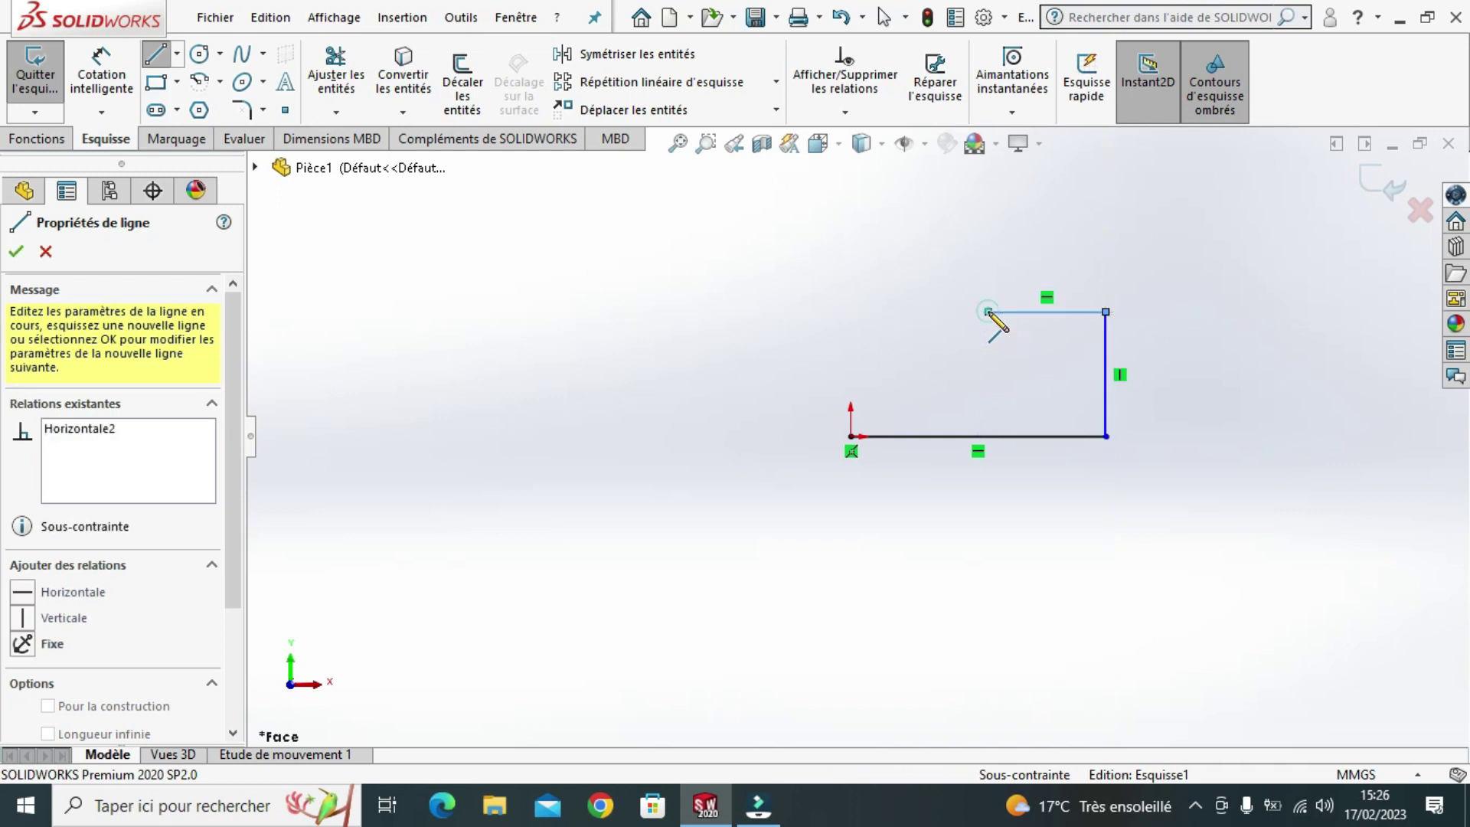
click(988, 263)
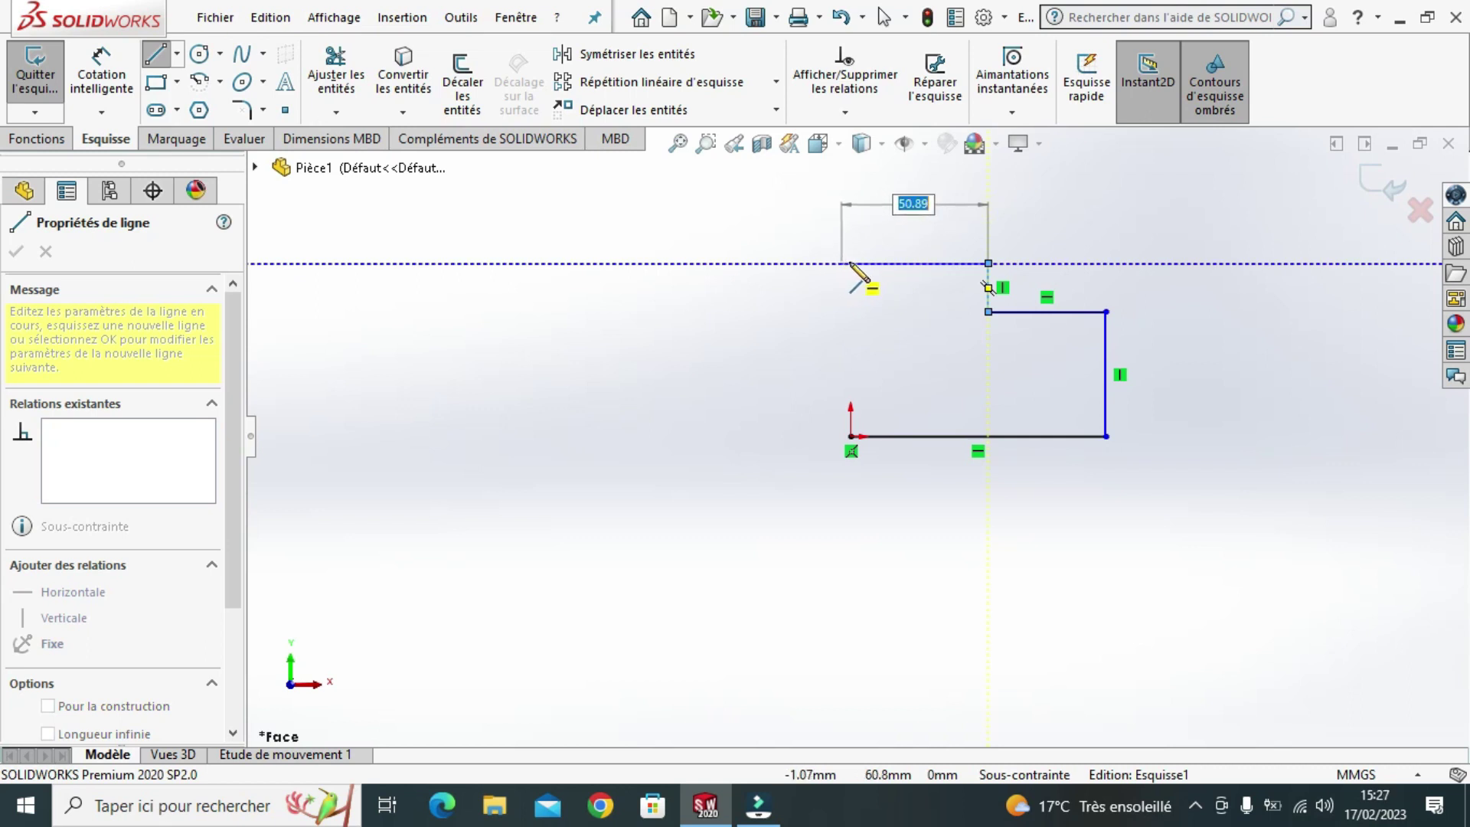
click(850, 264)
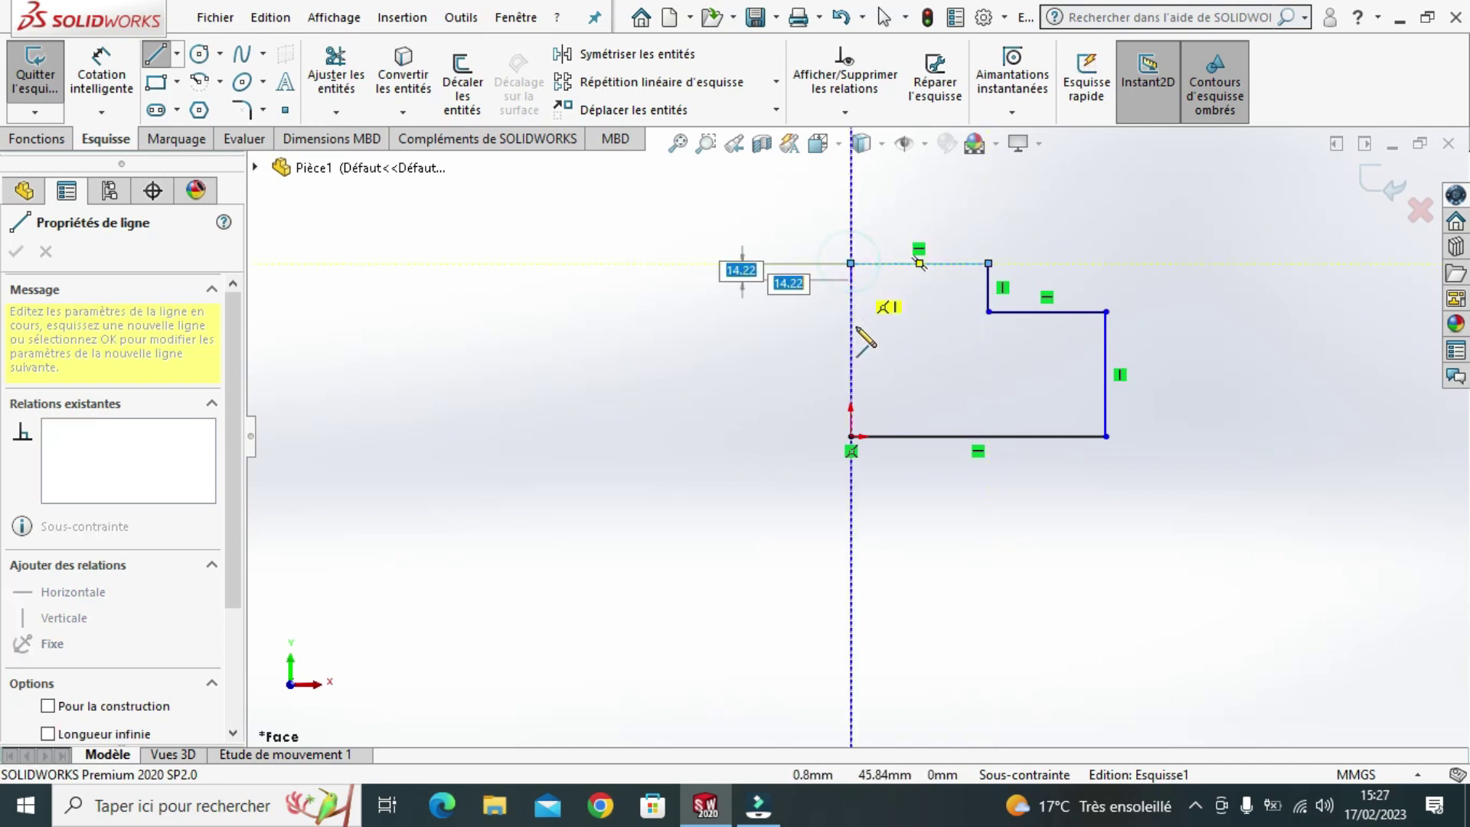
click(852, 437)
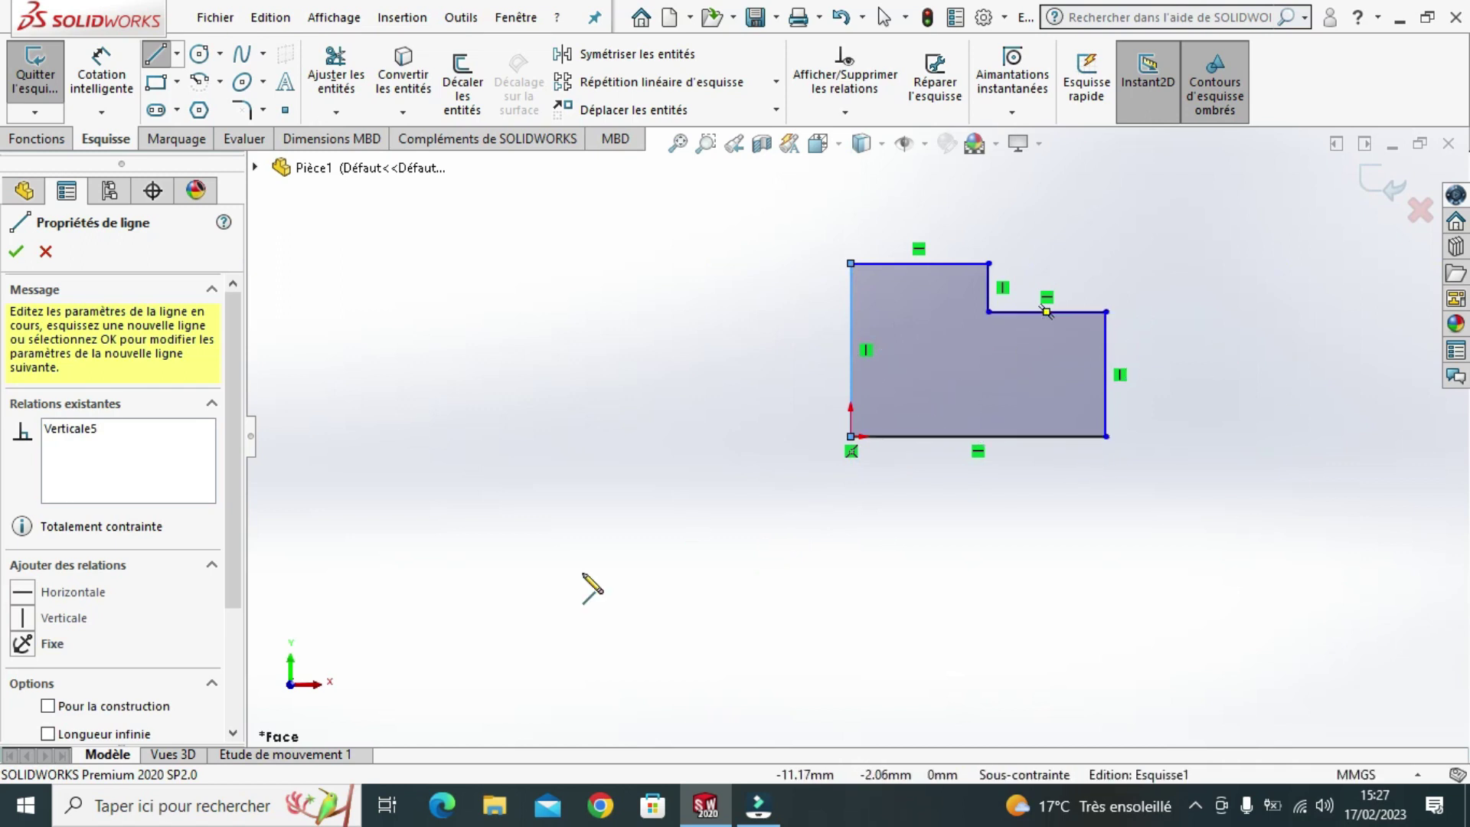
- Dimension the bottom line to 90 mm and the right side to 40 mm
click(95, 84)
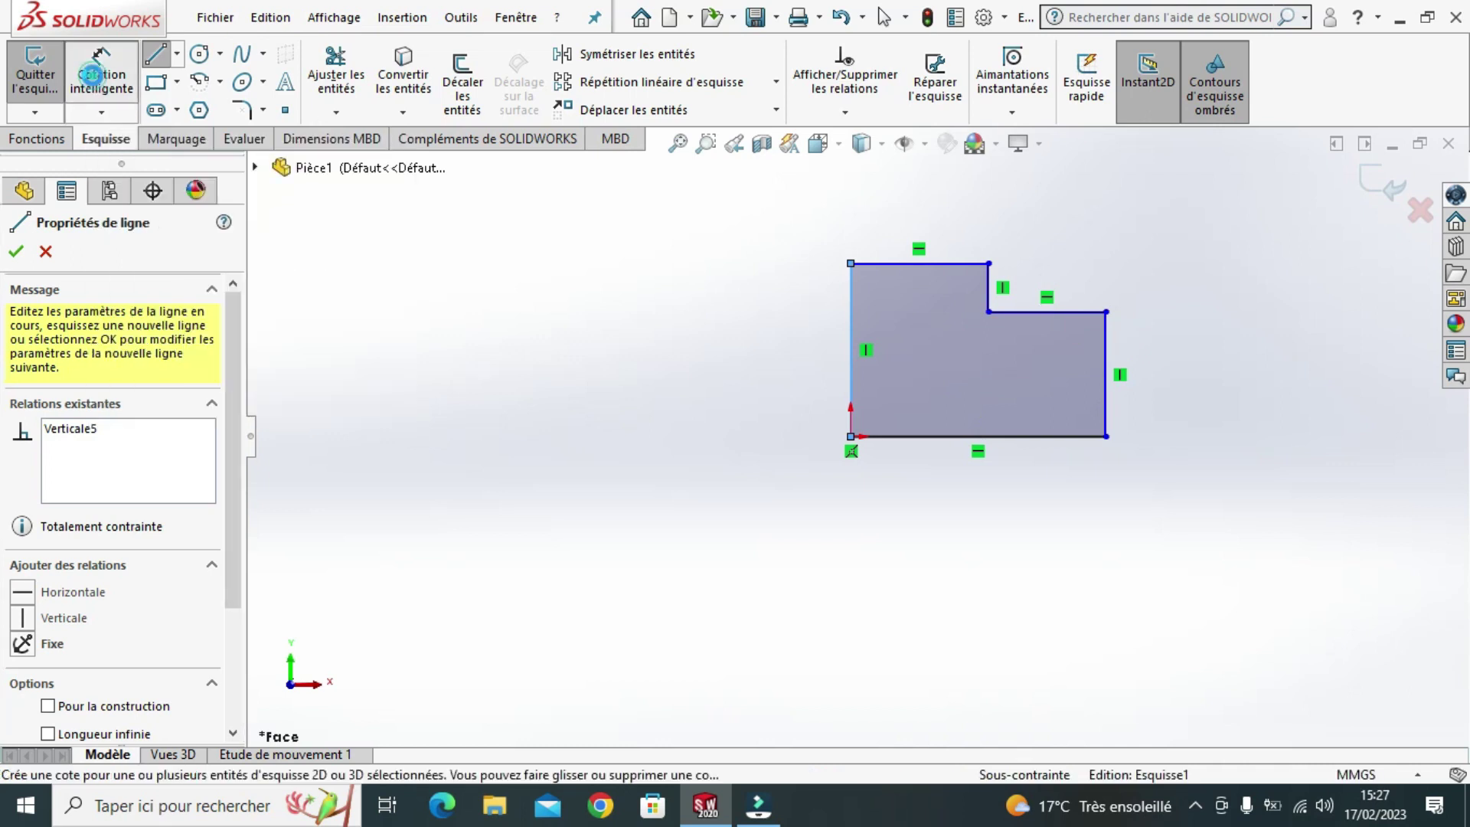
click(935, 438)
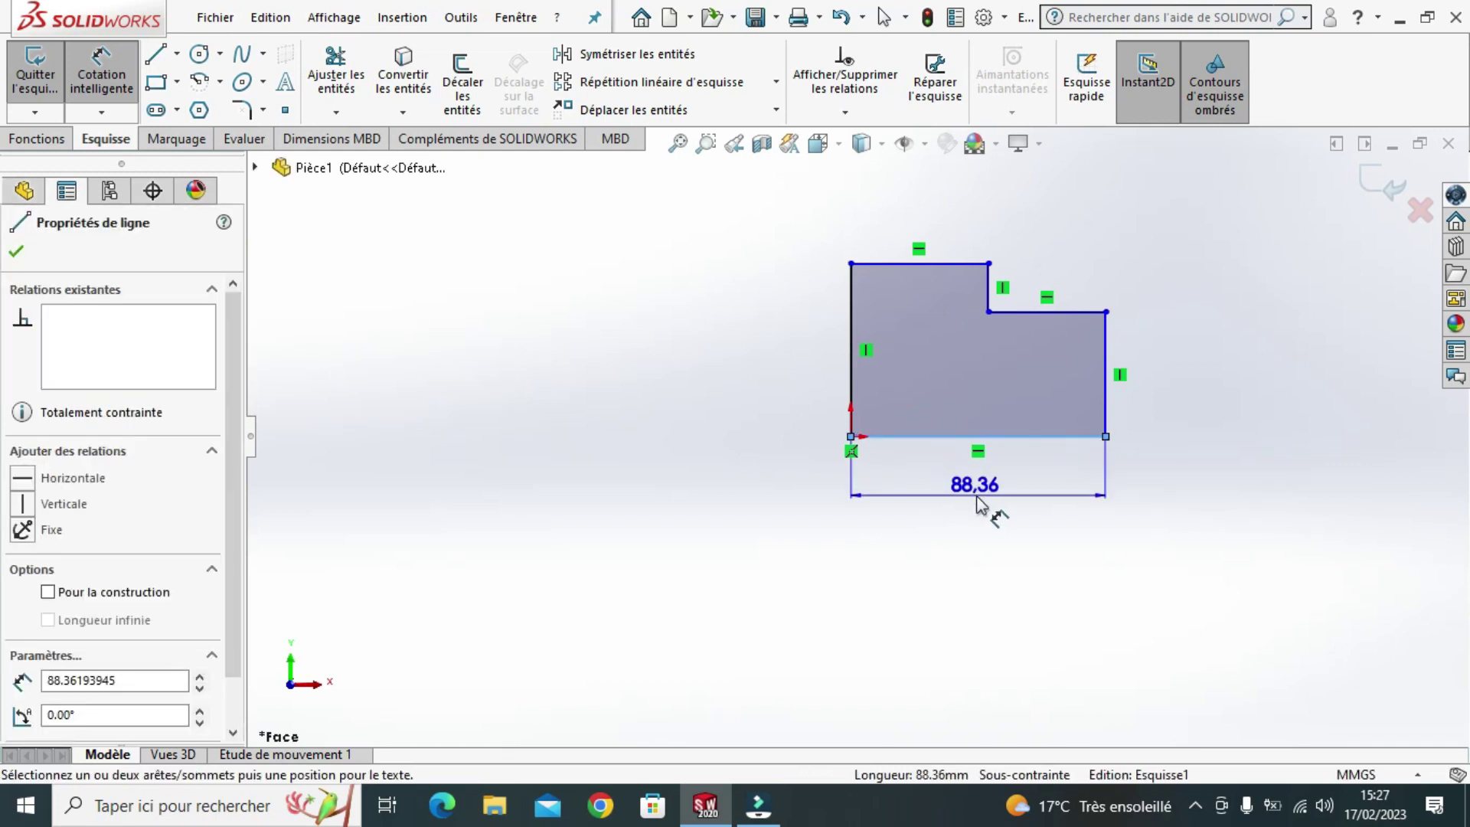
click(981, 501)
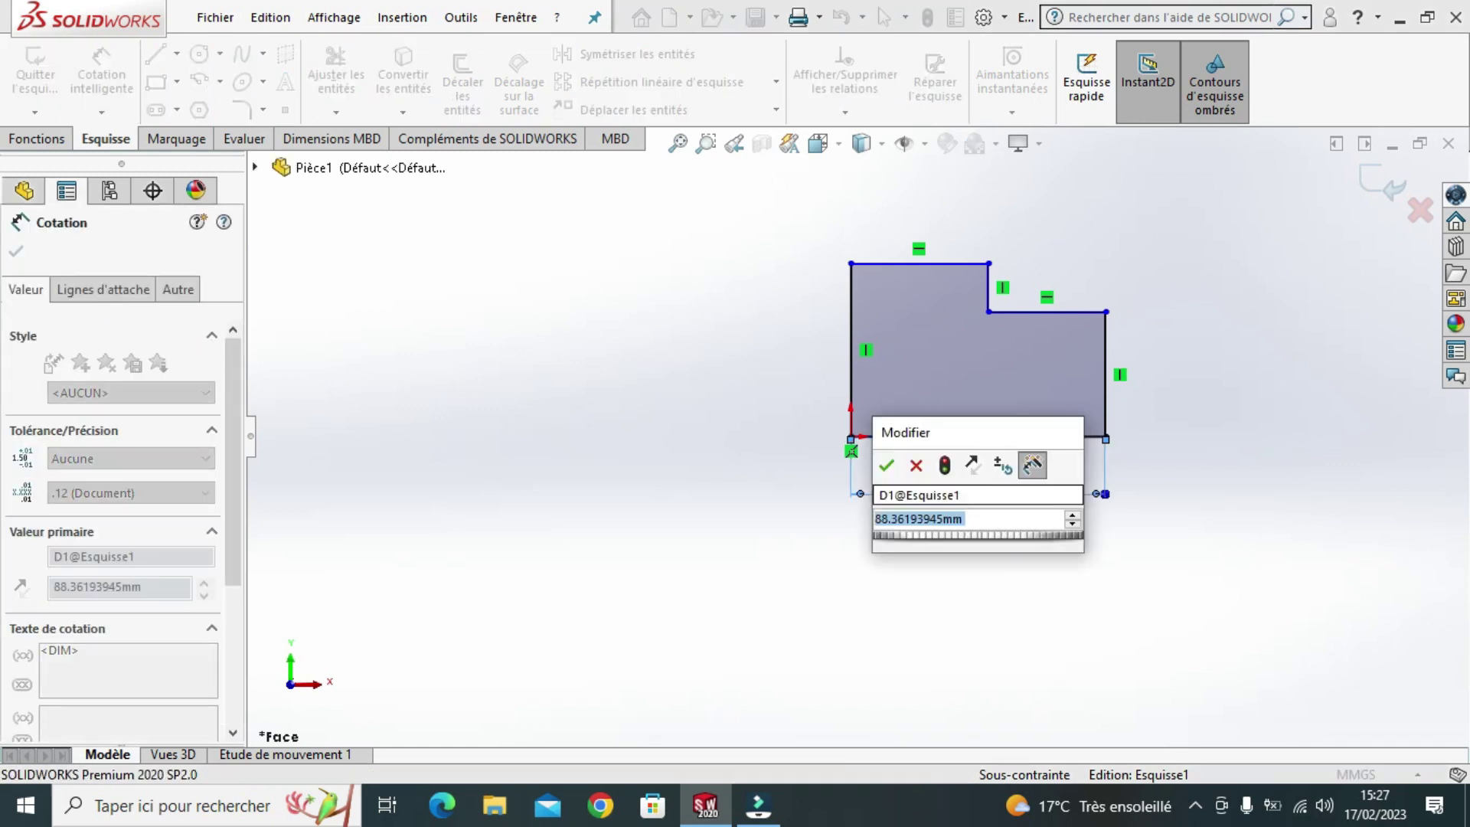
text(90)
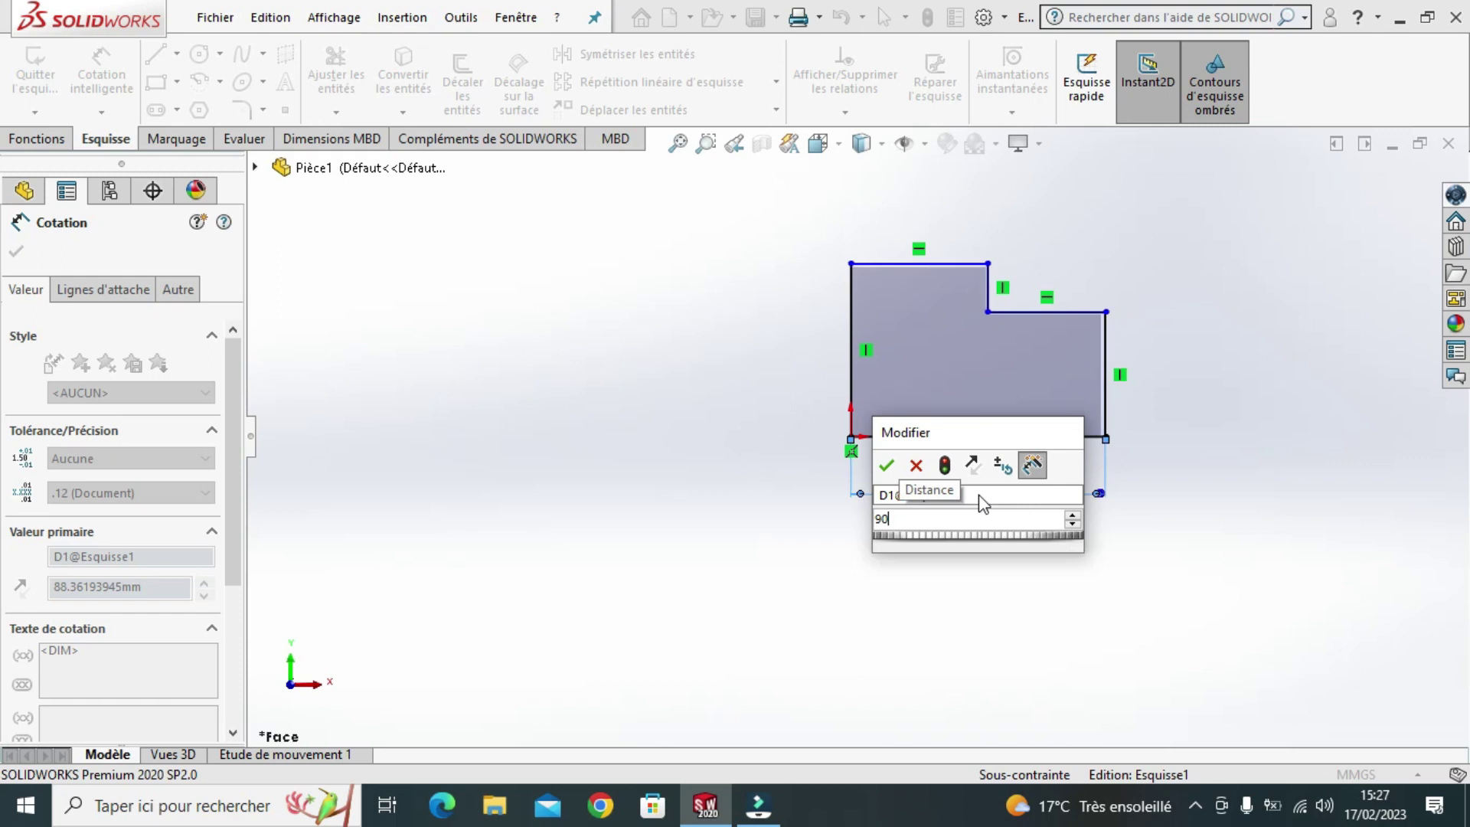
key(Return)
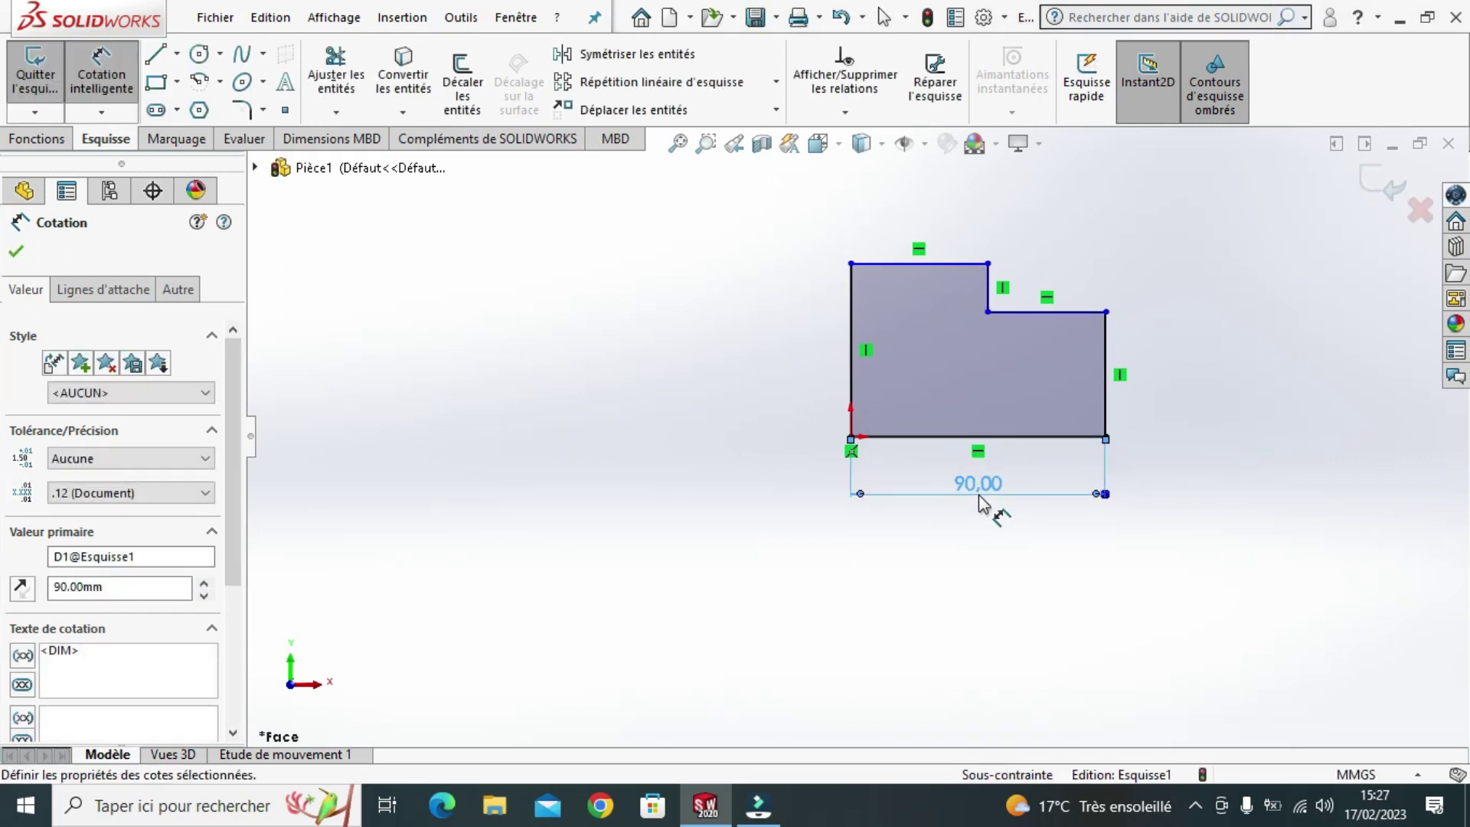
click(1107, 392)
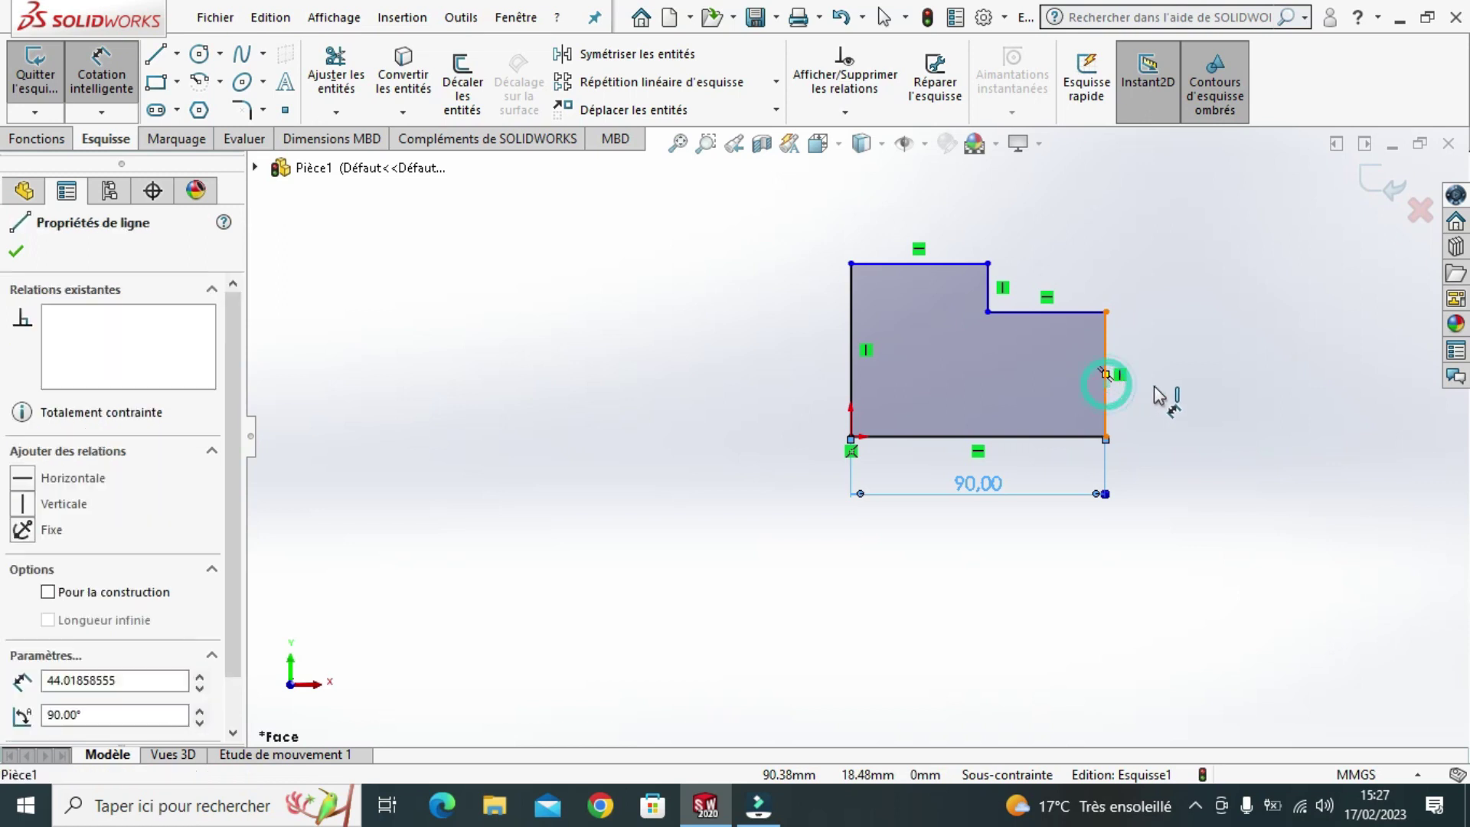
click(1164, 385)
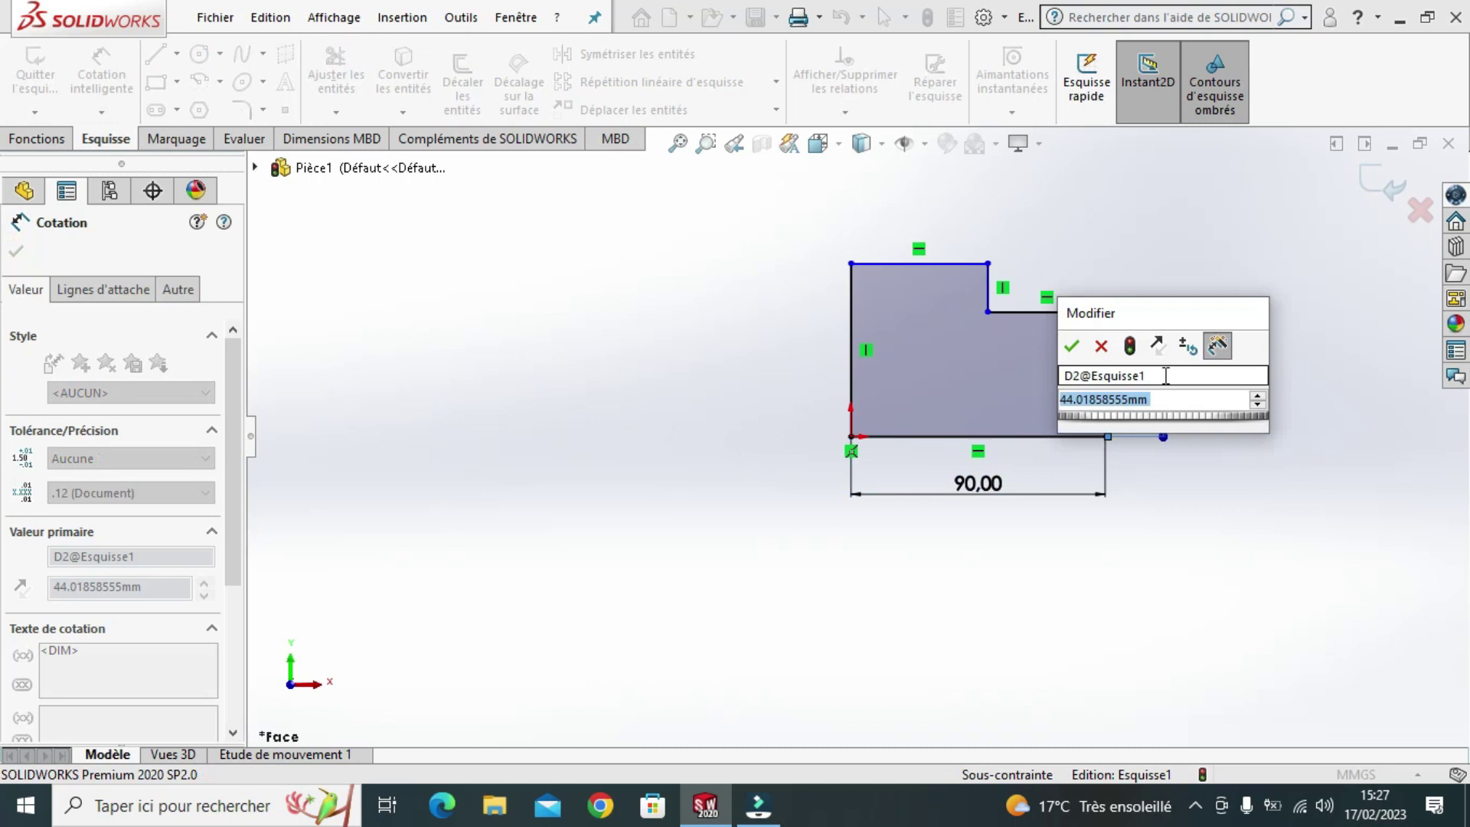
text(40)
key(Return)
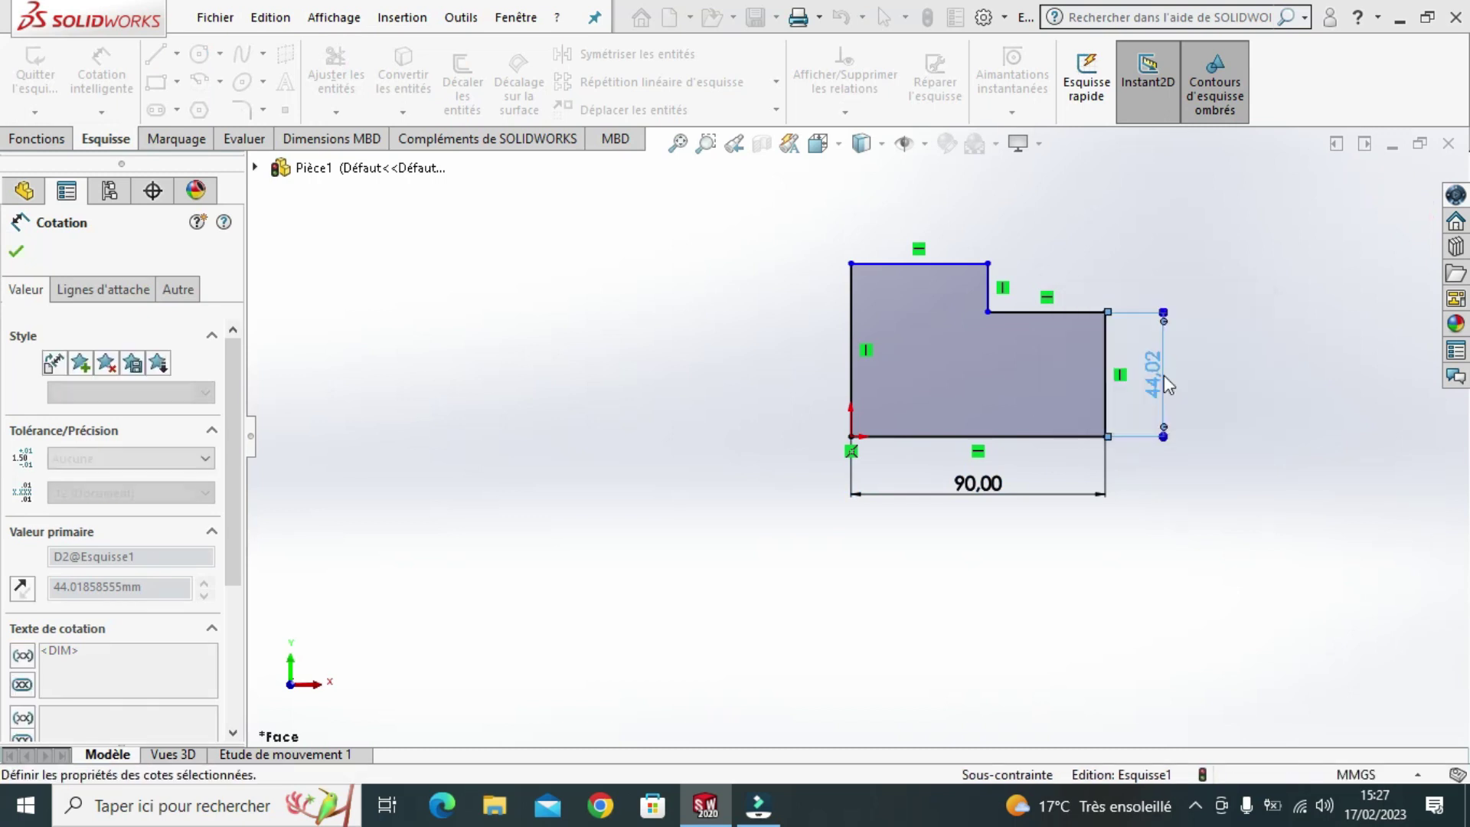
- Dimension the left side and the top step edge to 50 mm each
click(852, 381)
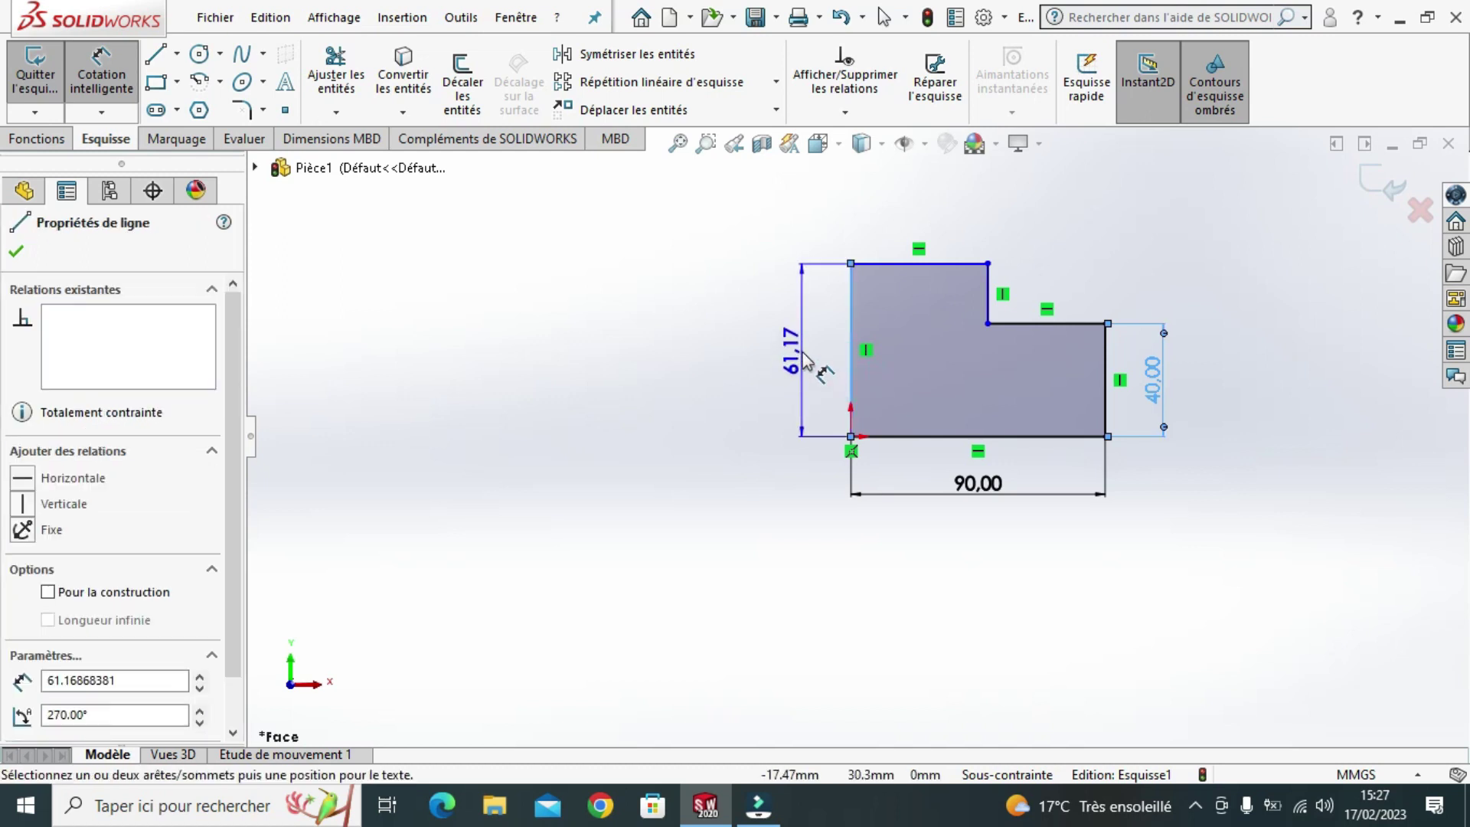
click(804, 355)
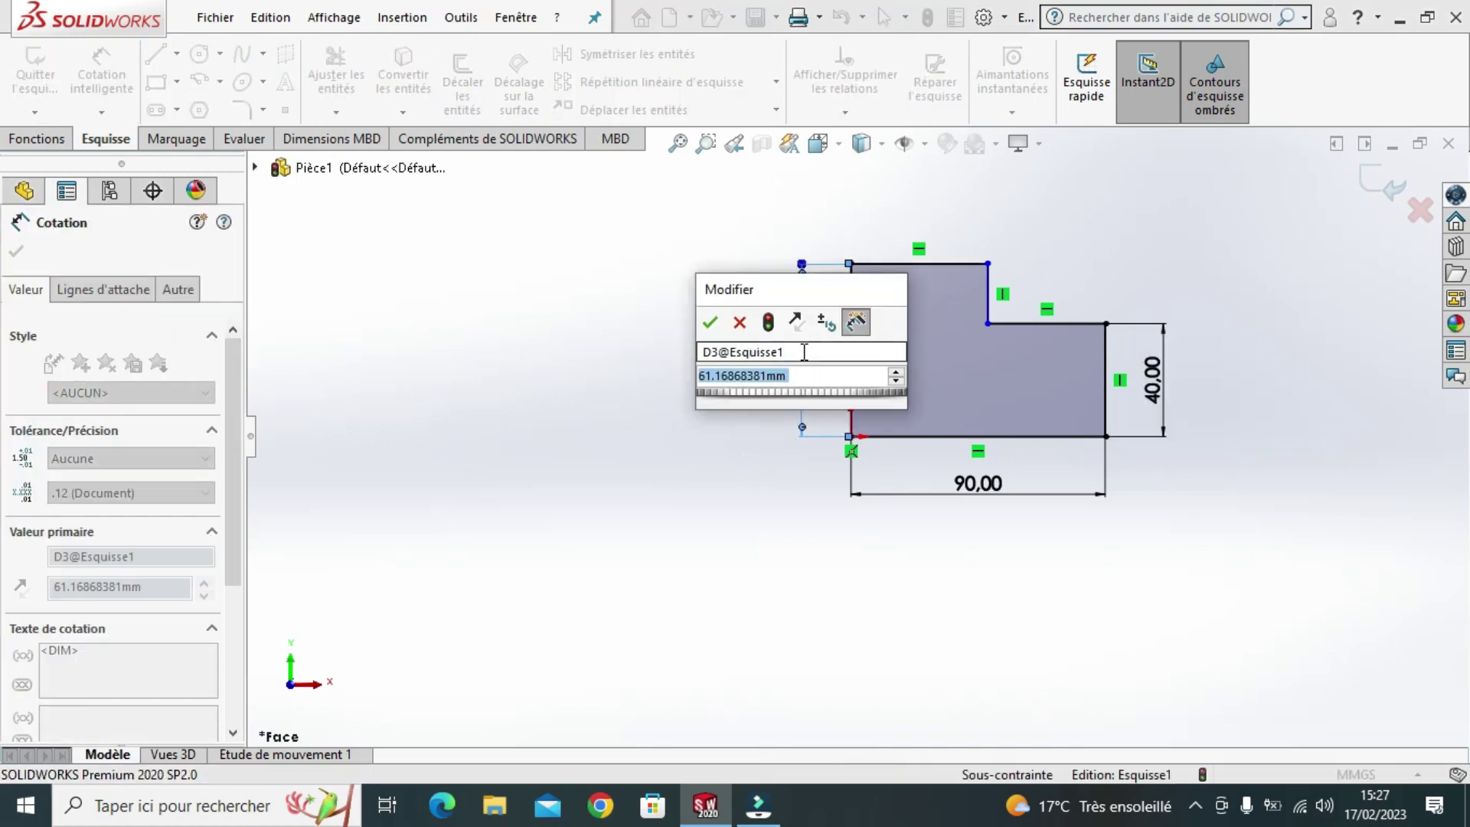
text(50)
key(Return)
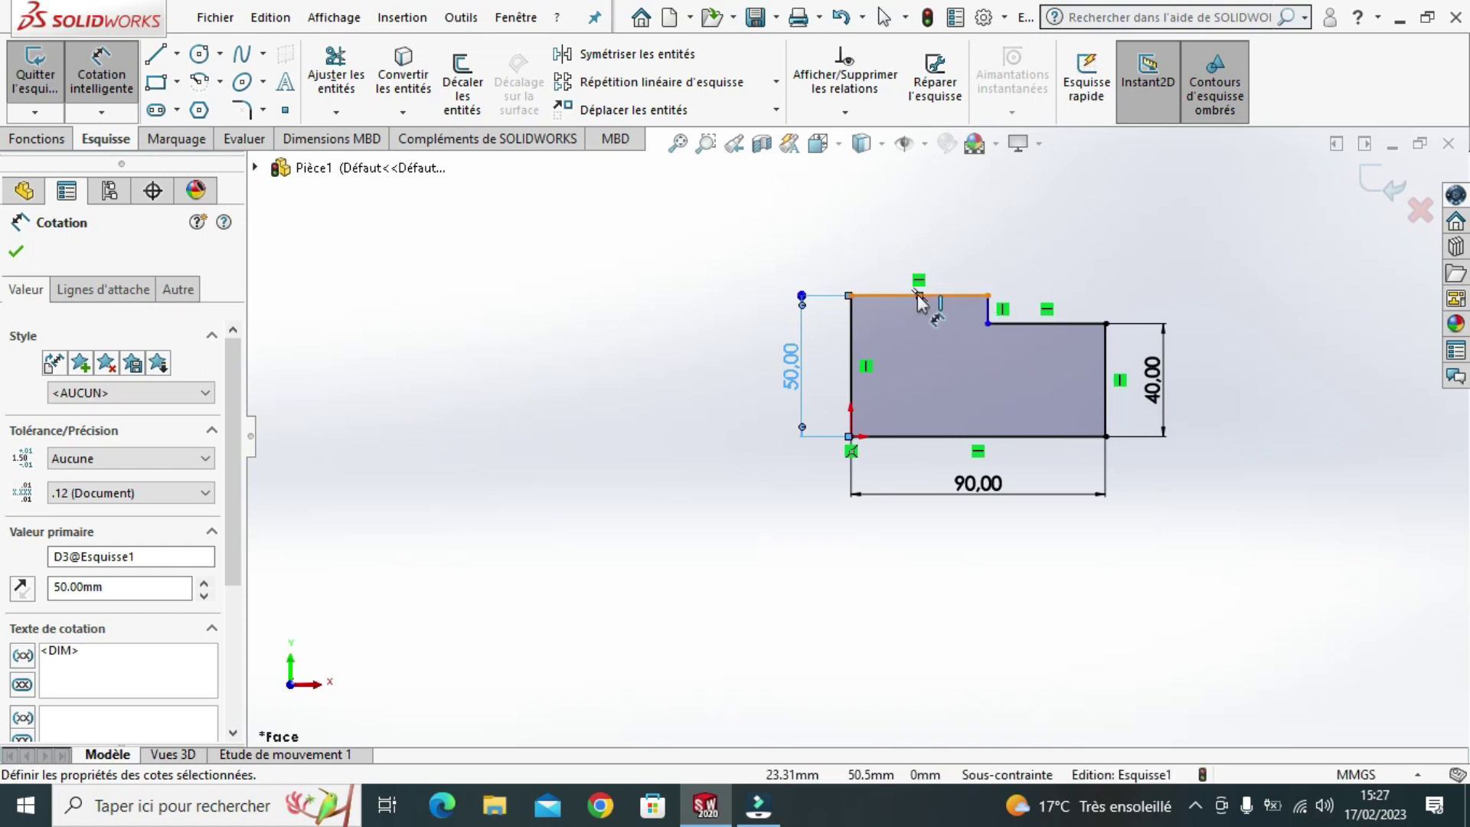
click(890, 295)
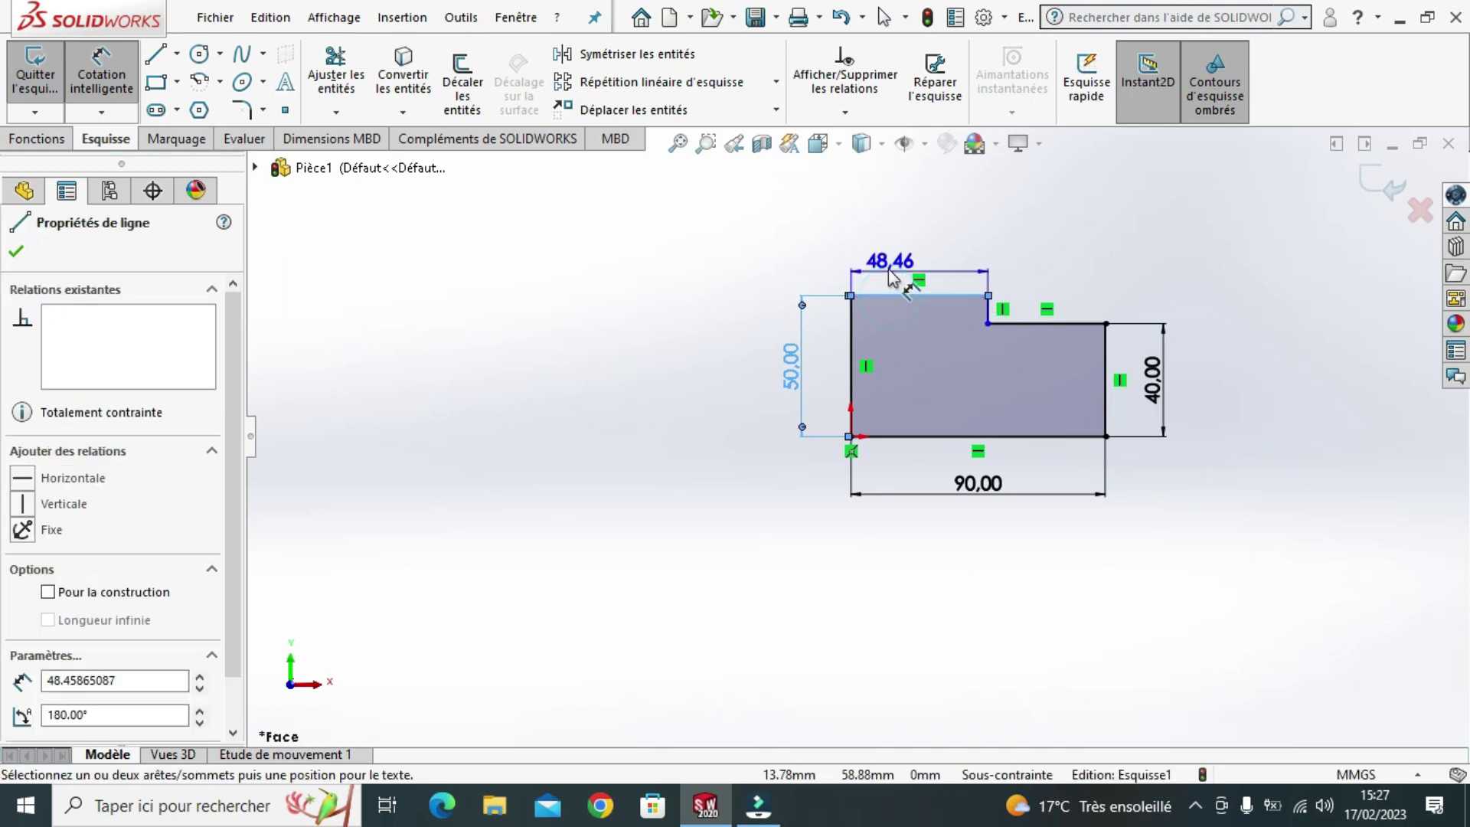
click(911, 258)
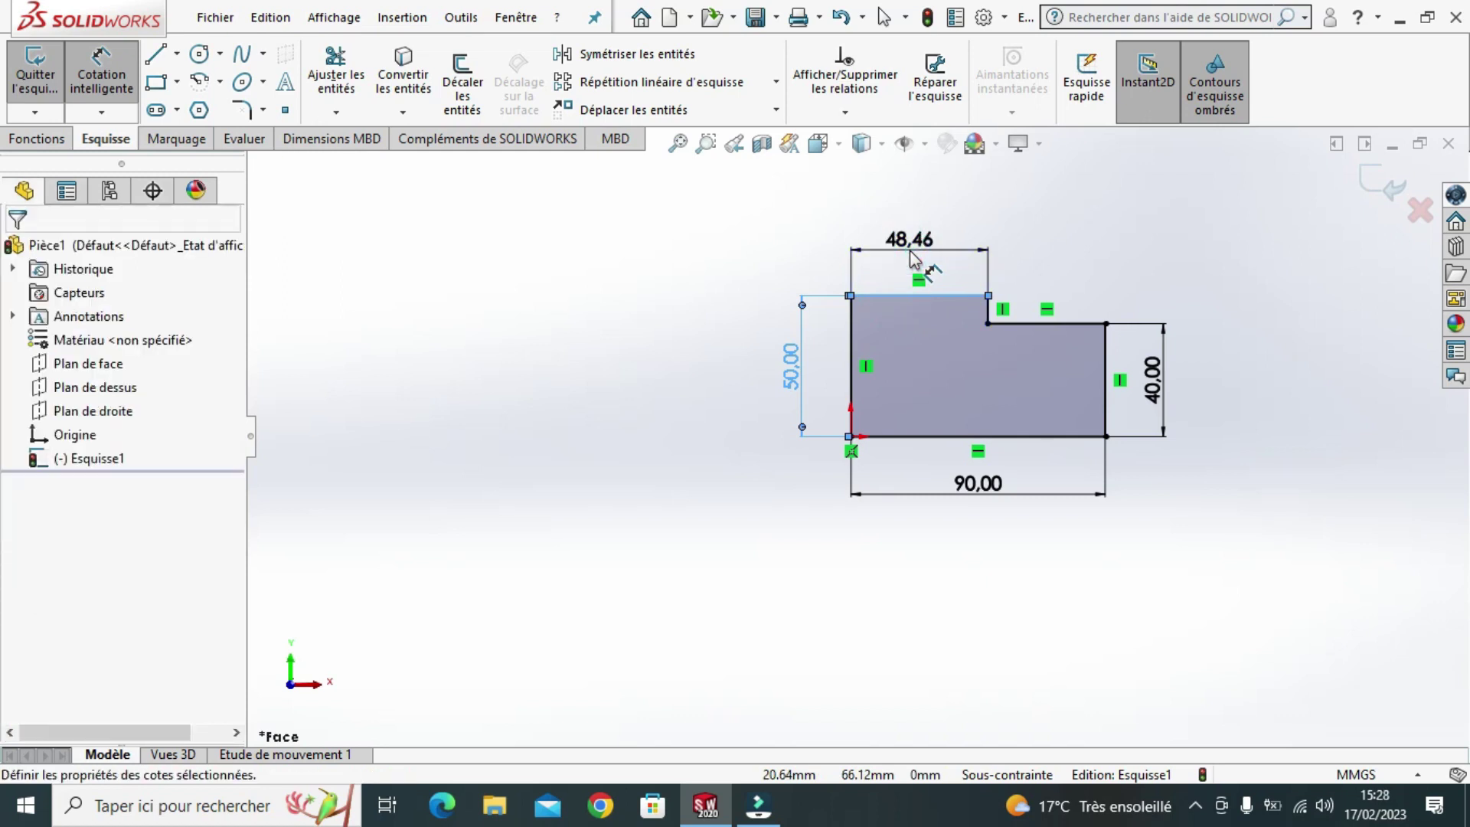
text(50)
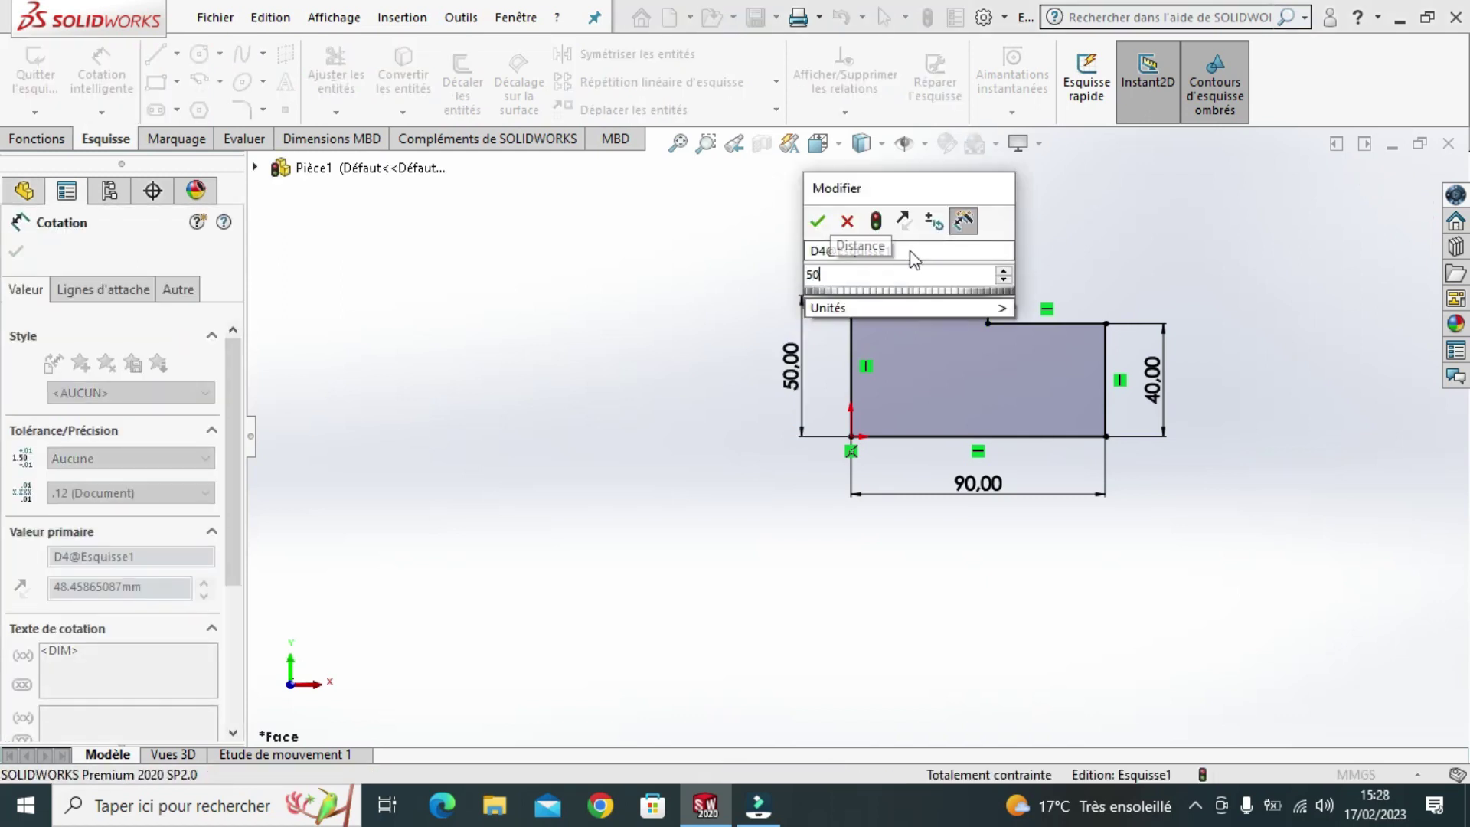
key(Return)
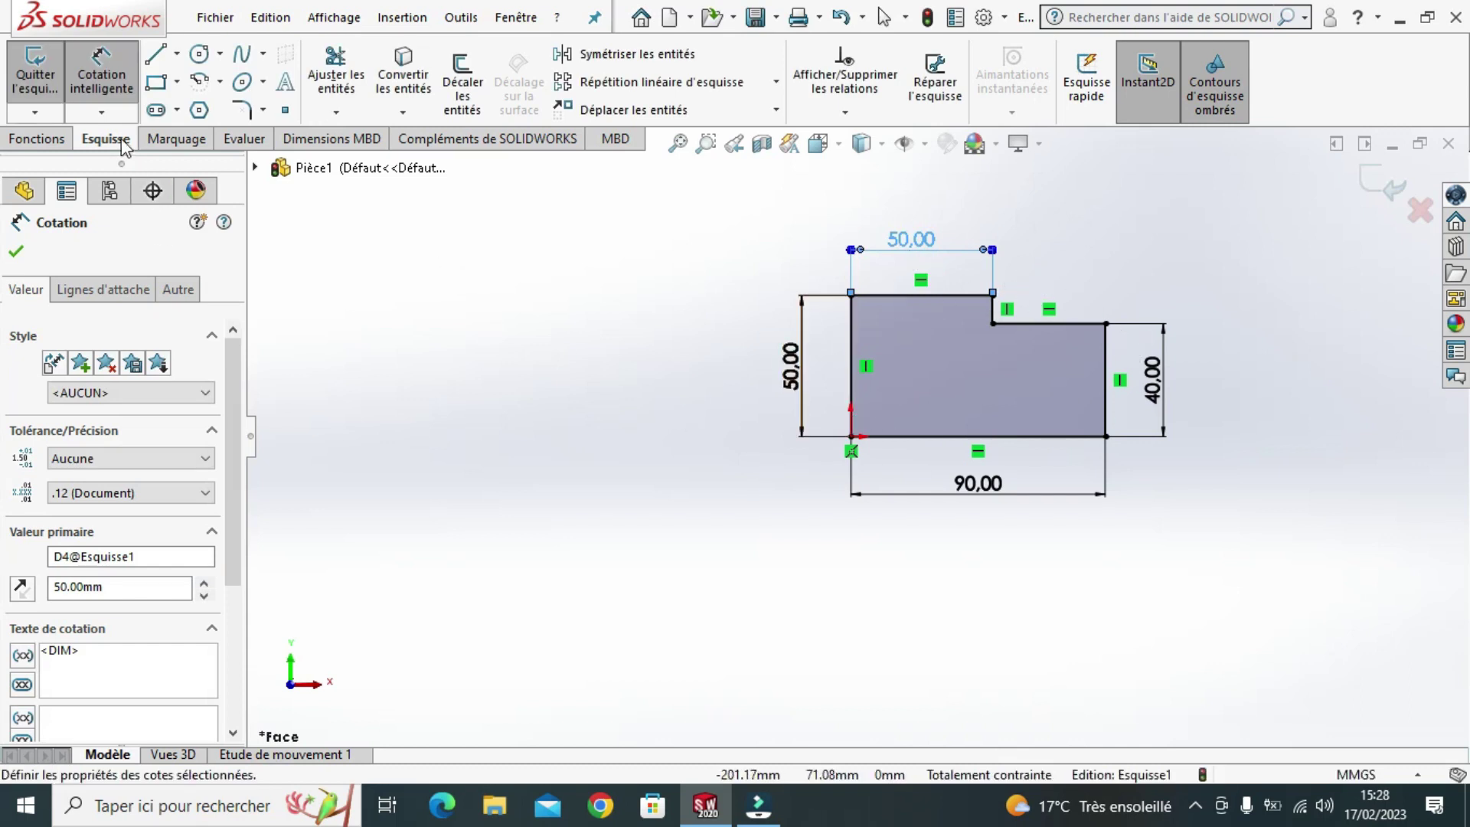
click(17, 253)
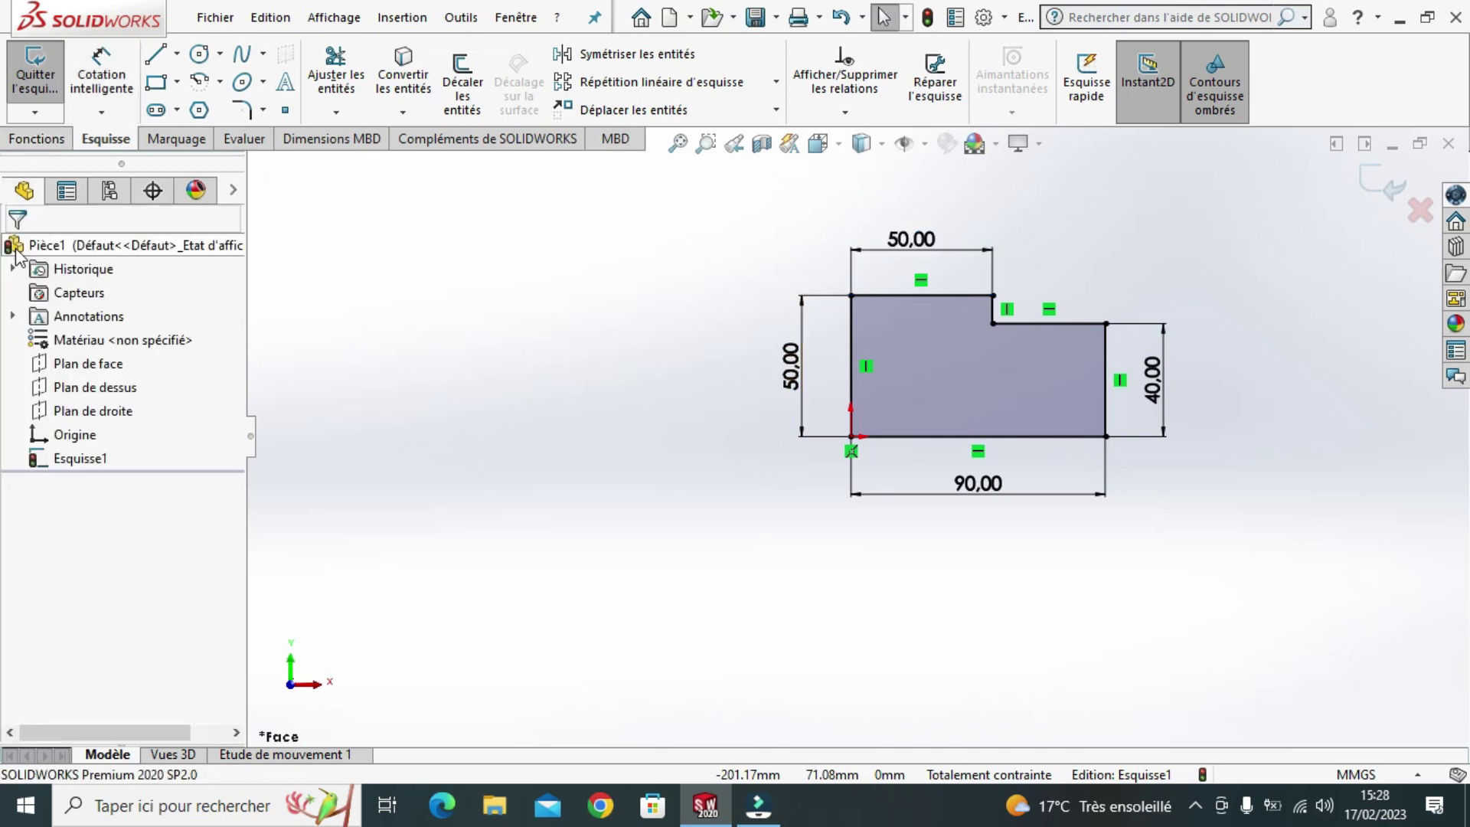
- Extrude the stepped sketch 50 mm blind as Boss.-Extru.1
click(37, 140)
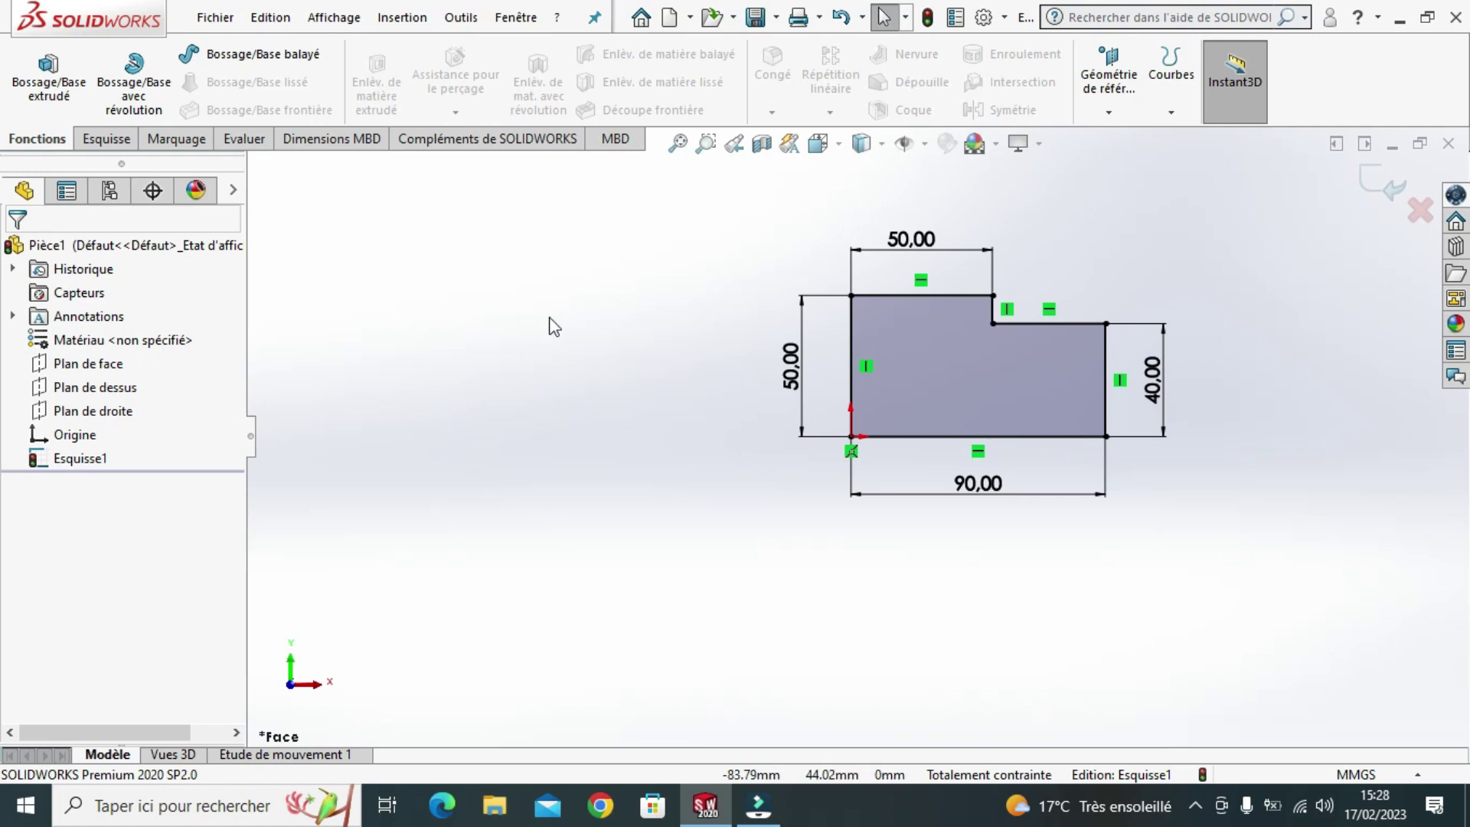
click(40, 98)
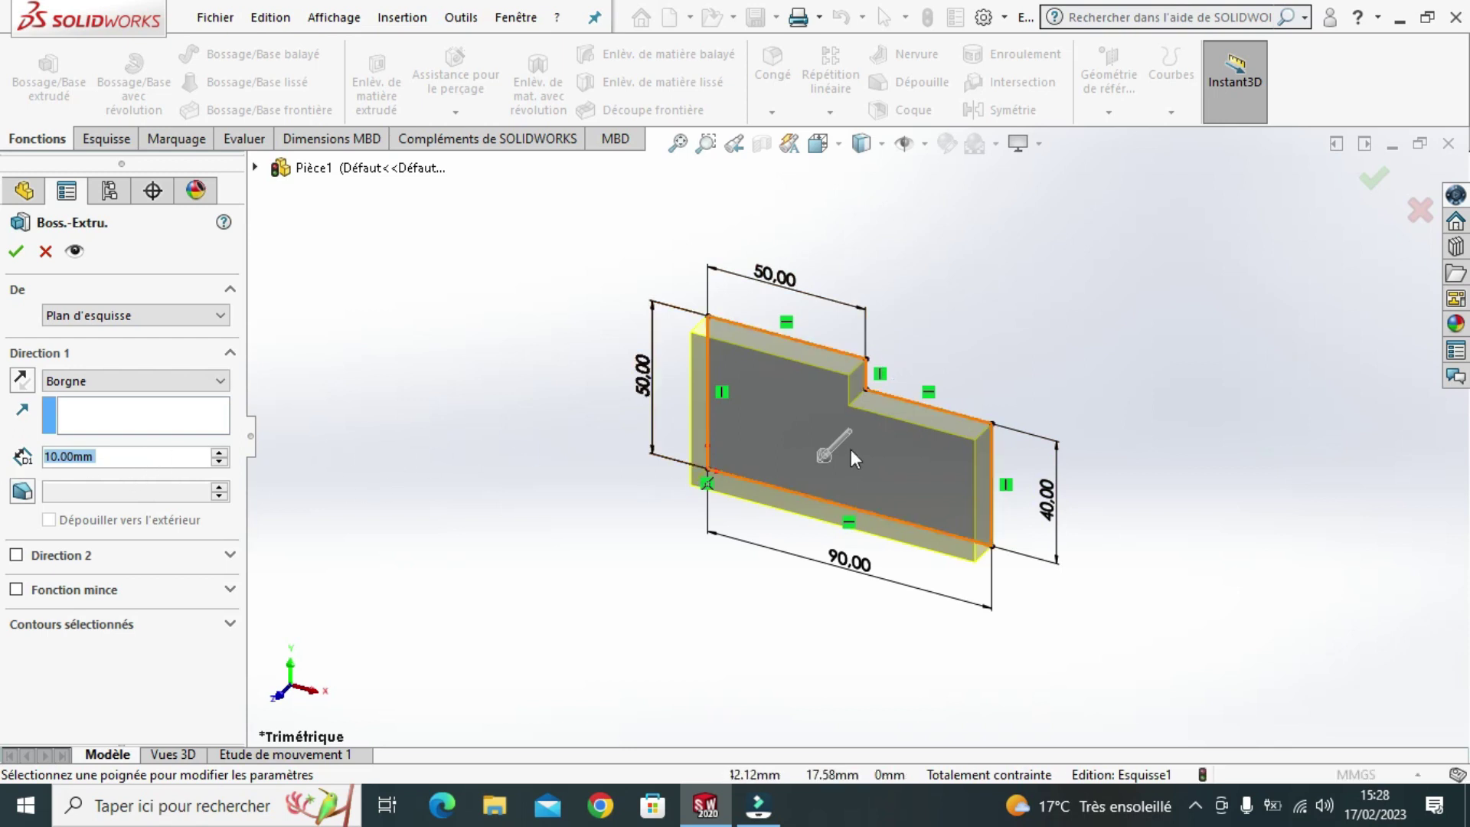
text(50)
key(Return)
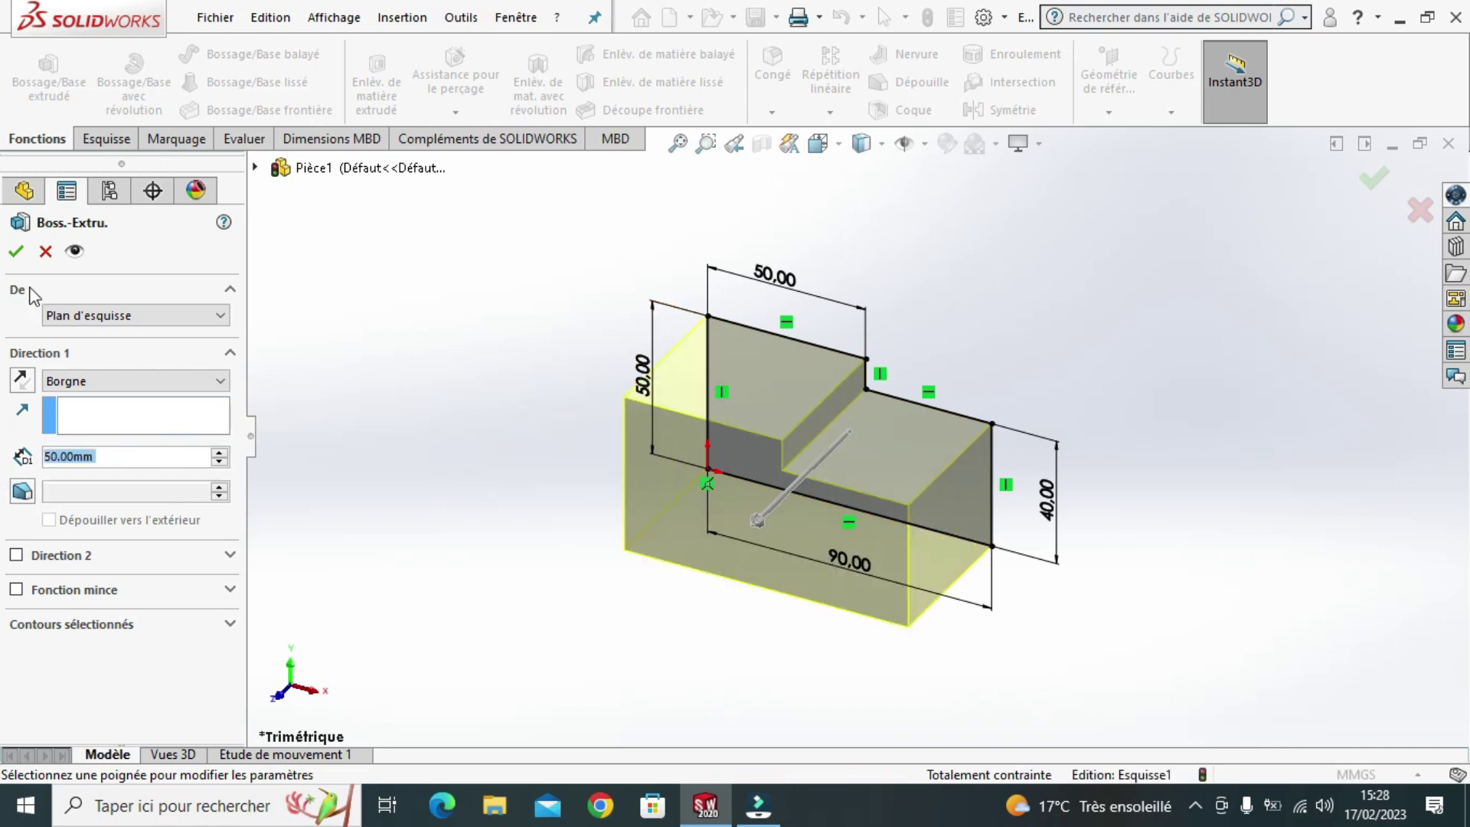
click(15, 253)
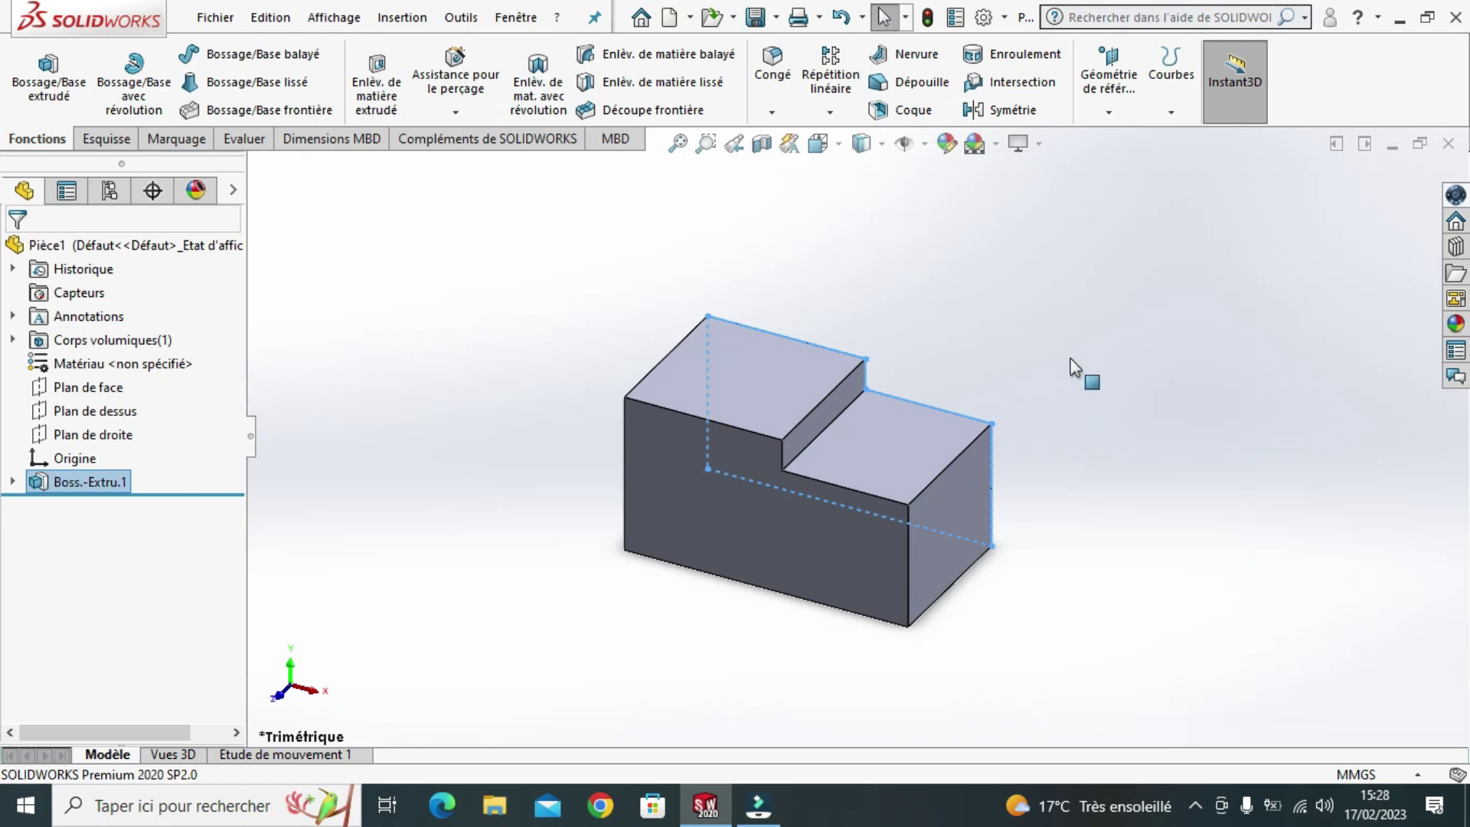
- Face the block's end face and draw a corner rectangle resting on its bottom edge
click(954, 494)
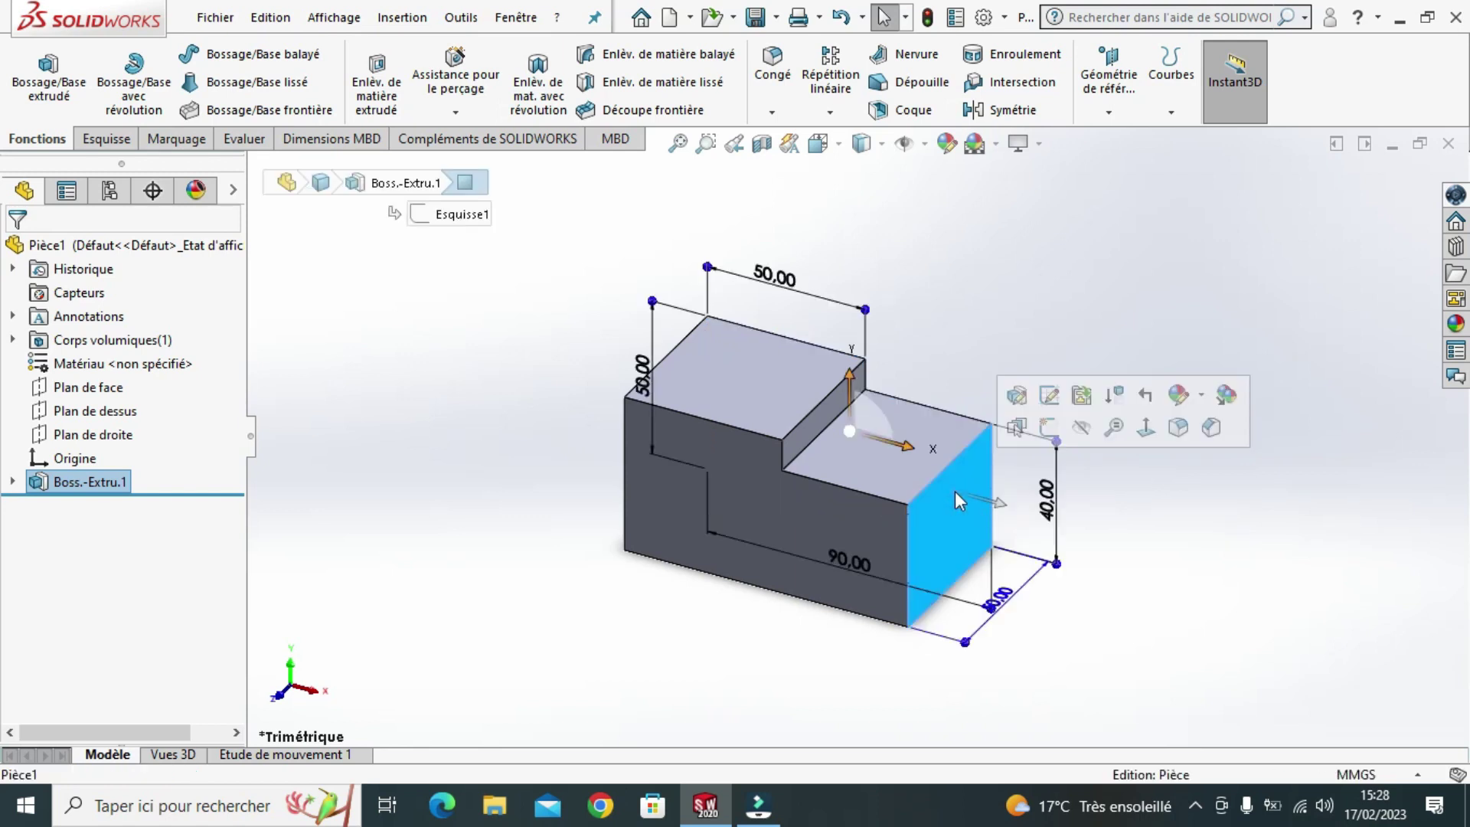
click(1150, 429)
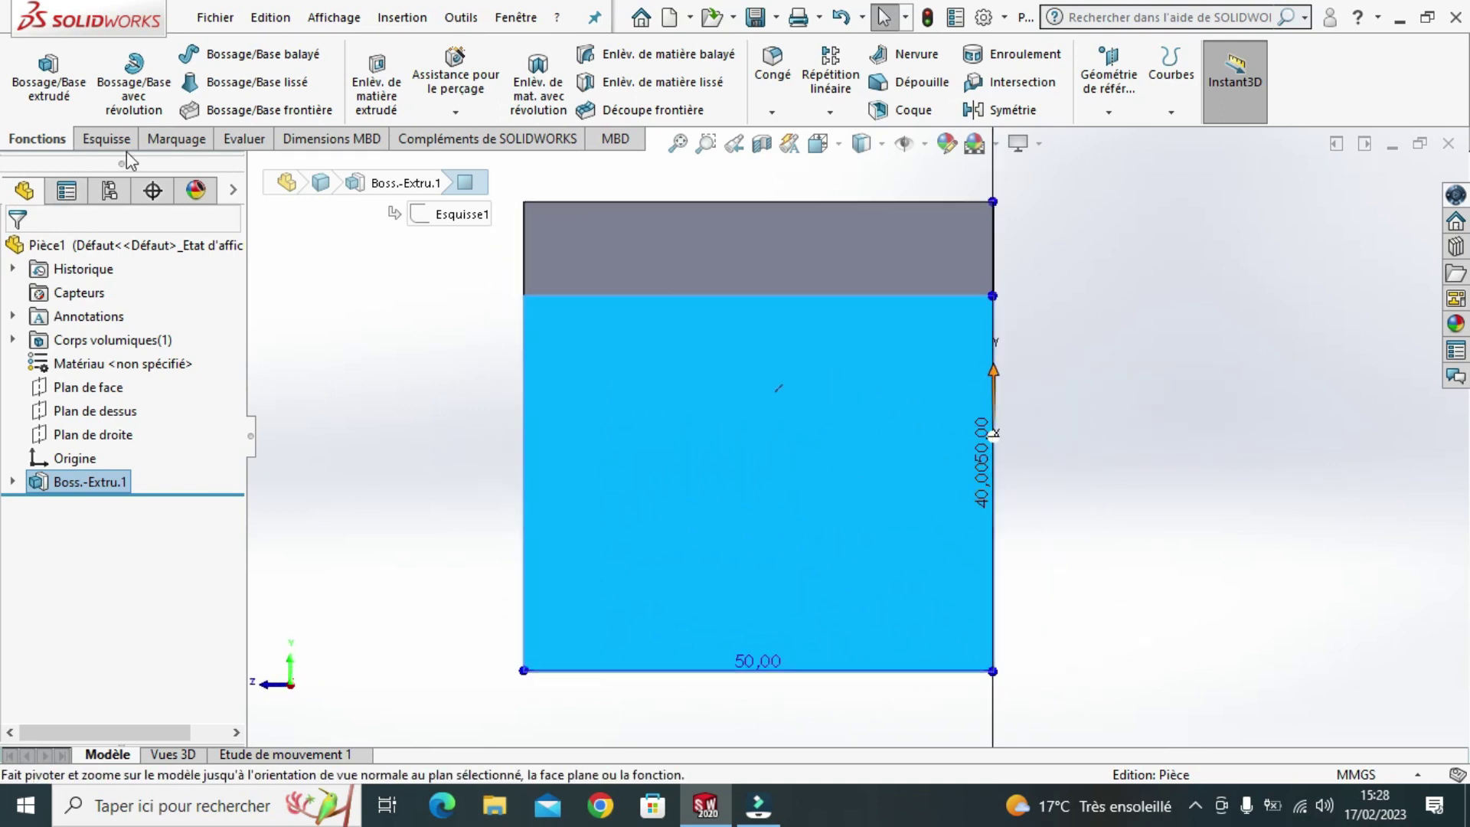
click(105, 142)
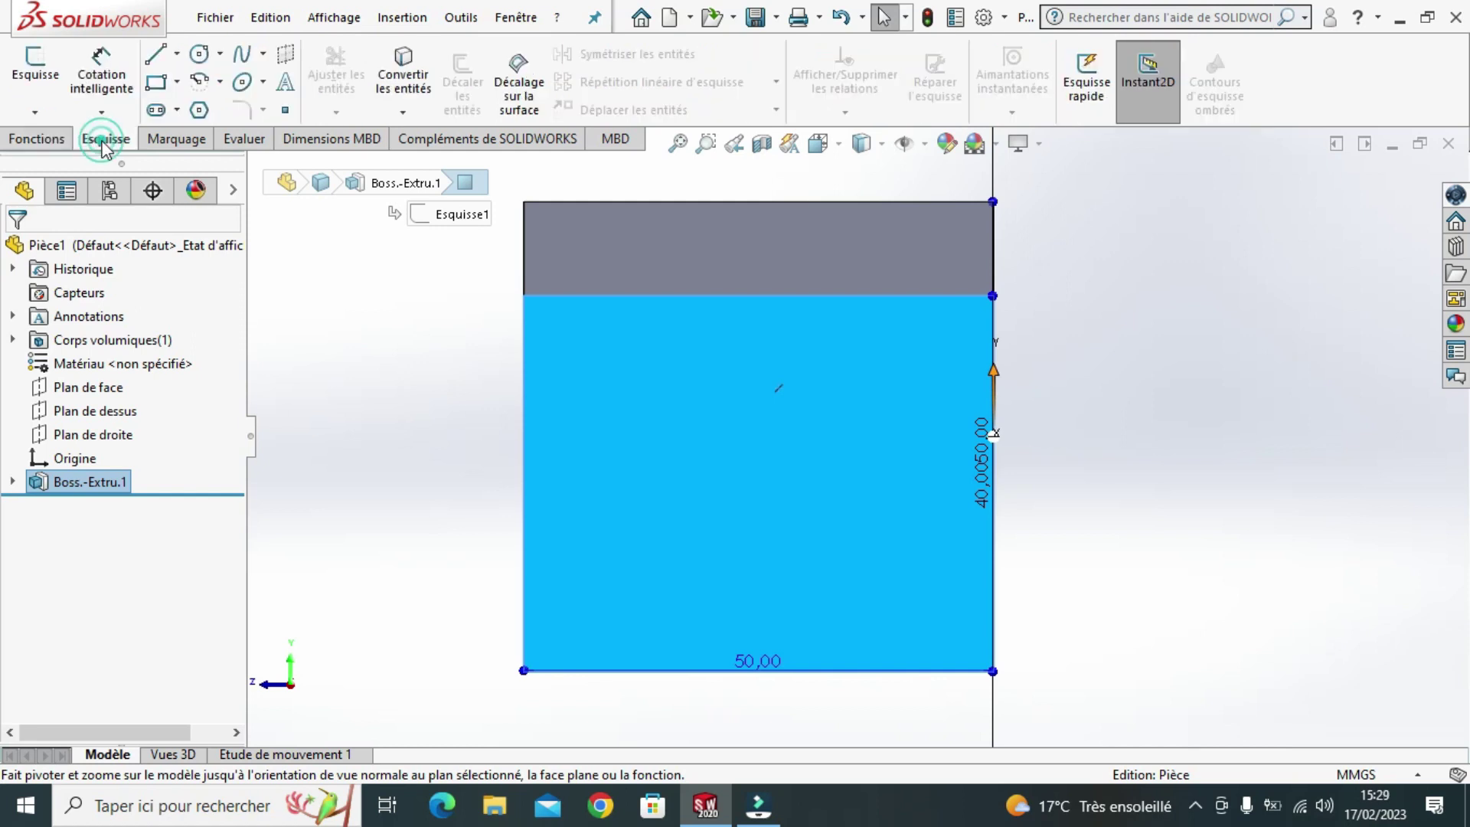
click(155, 84)
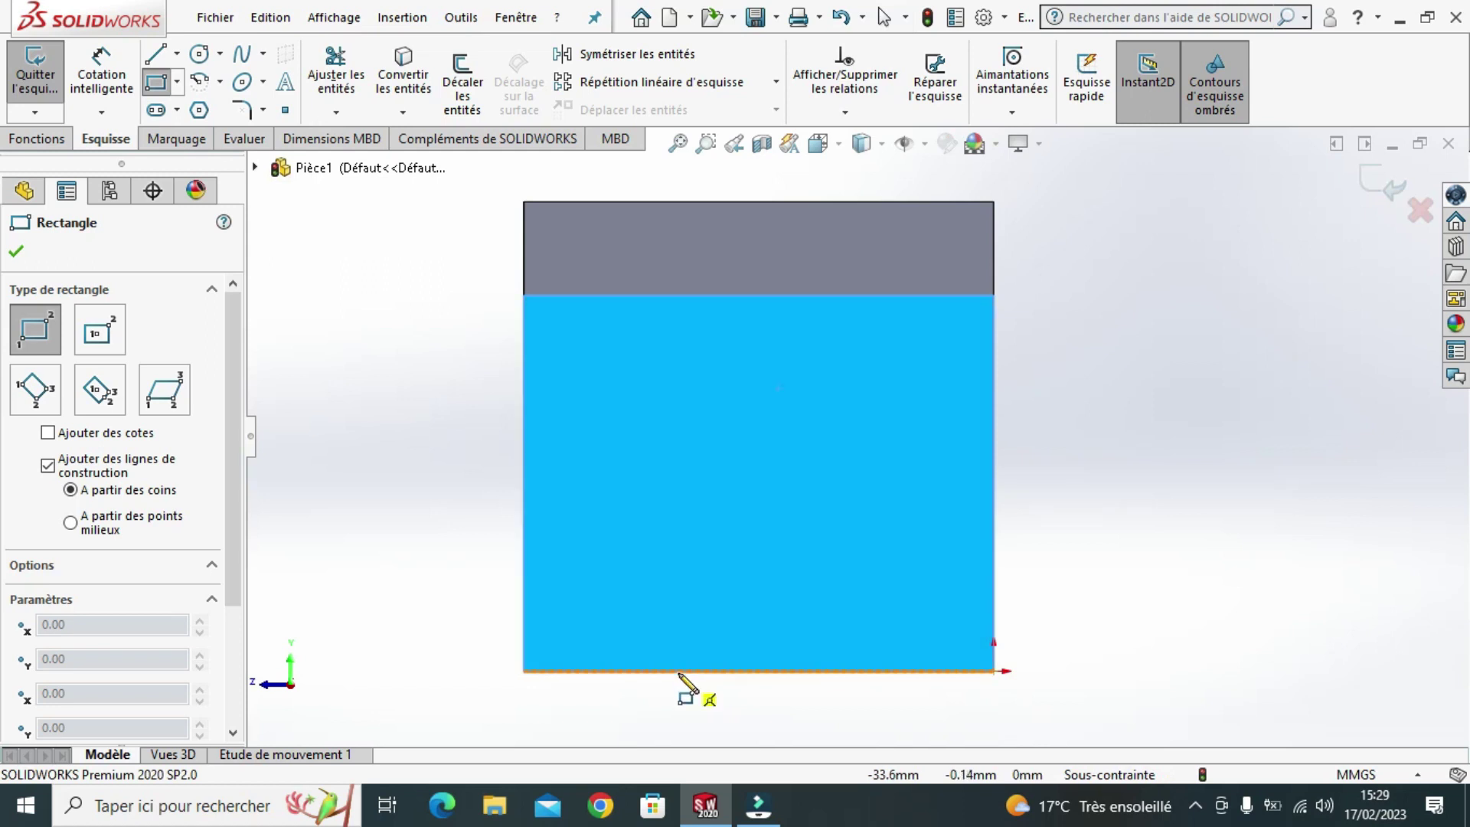
click(679, 671)
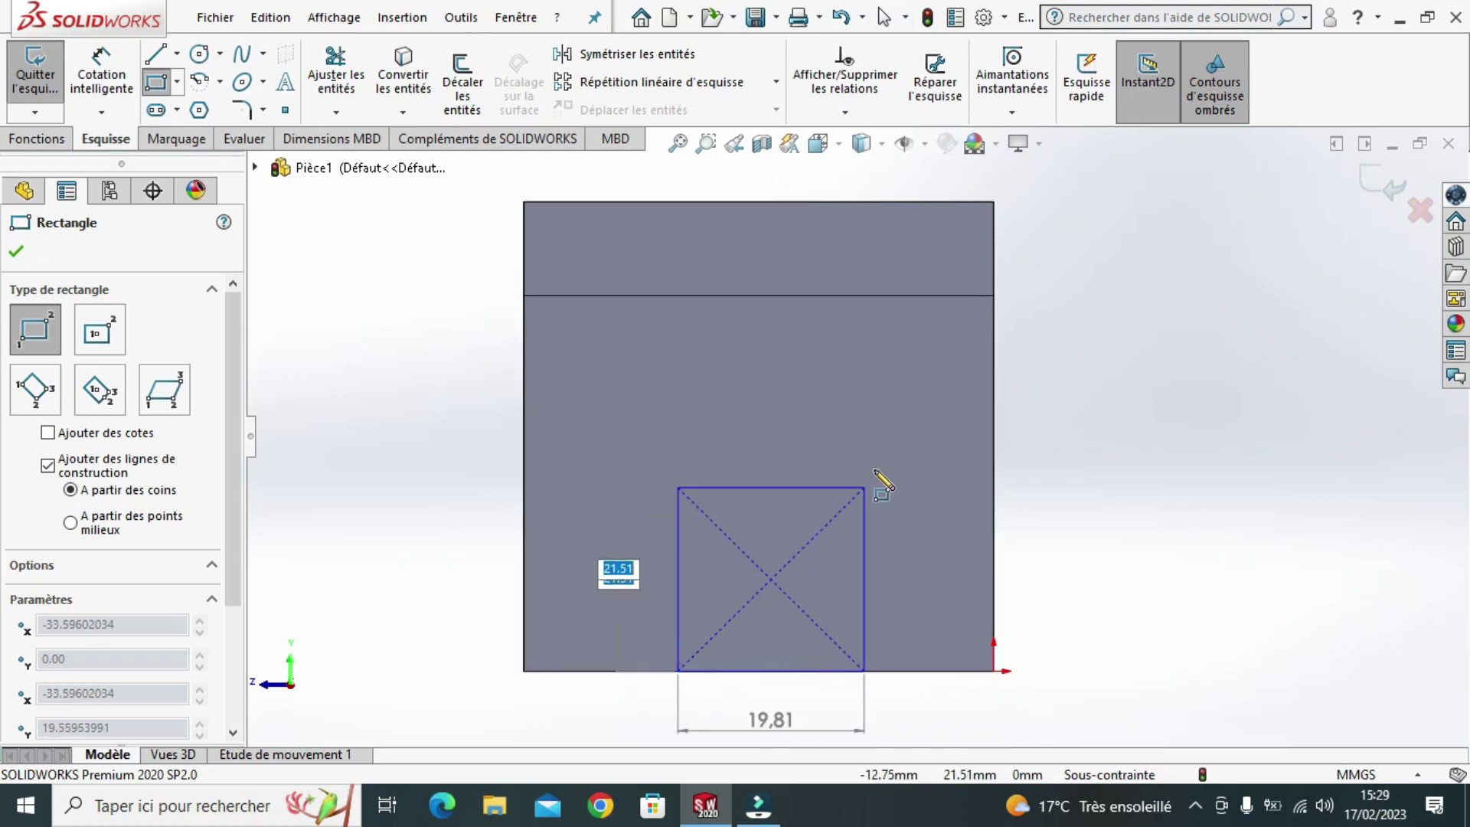
click(859, 412)
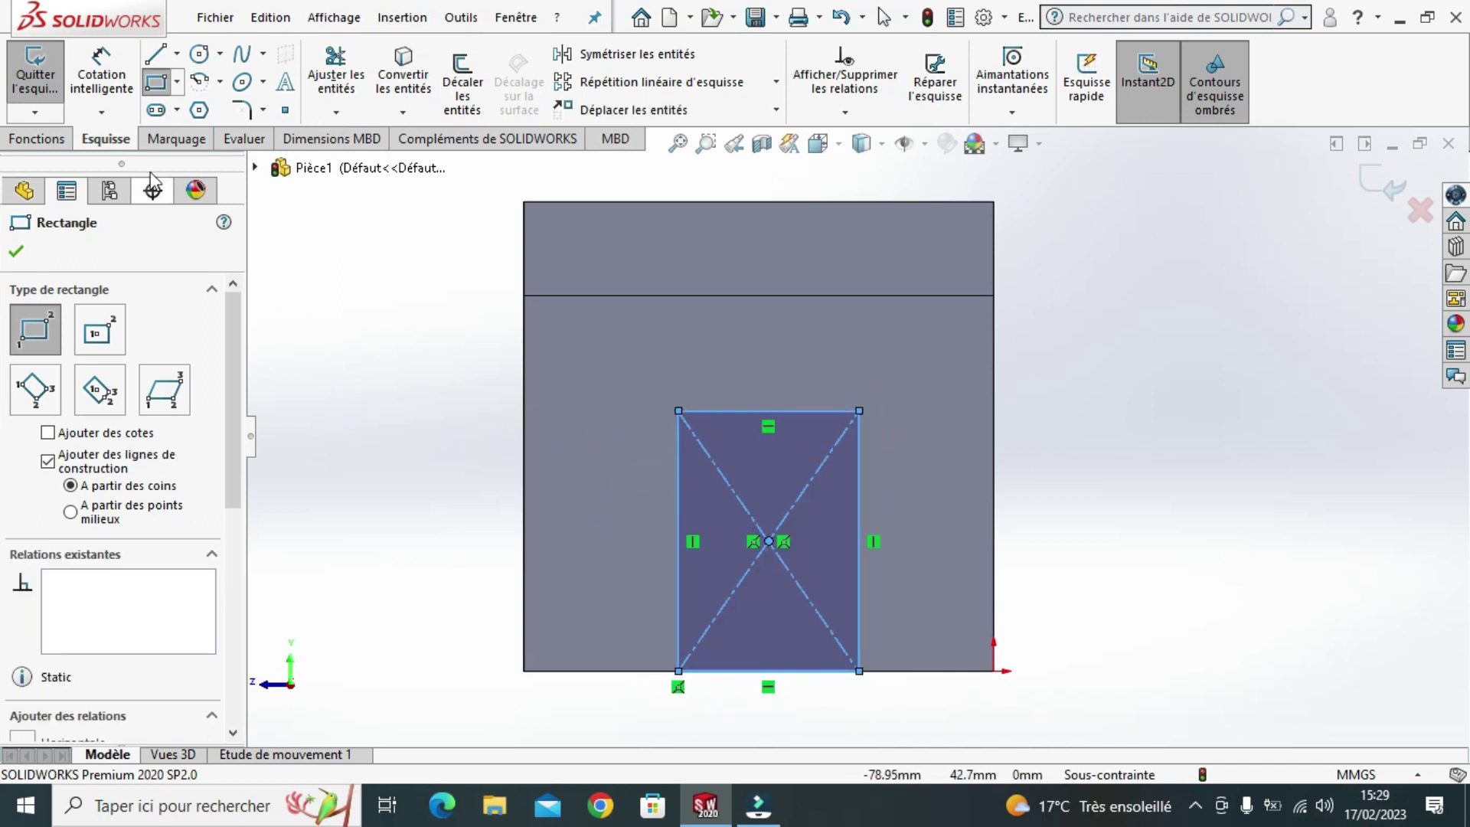
- Dimension the rectangle's height to 30 mm
click(102, 79)
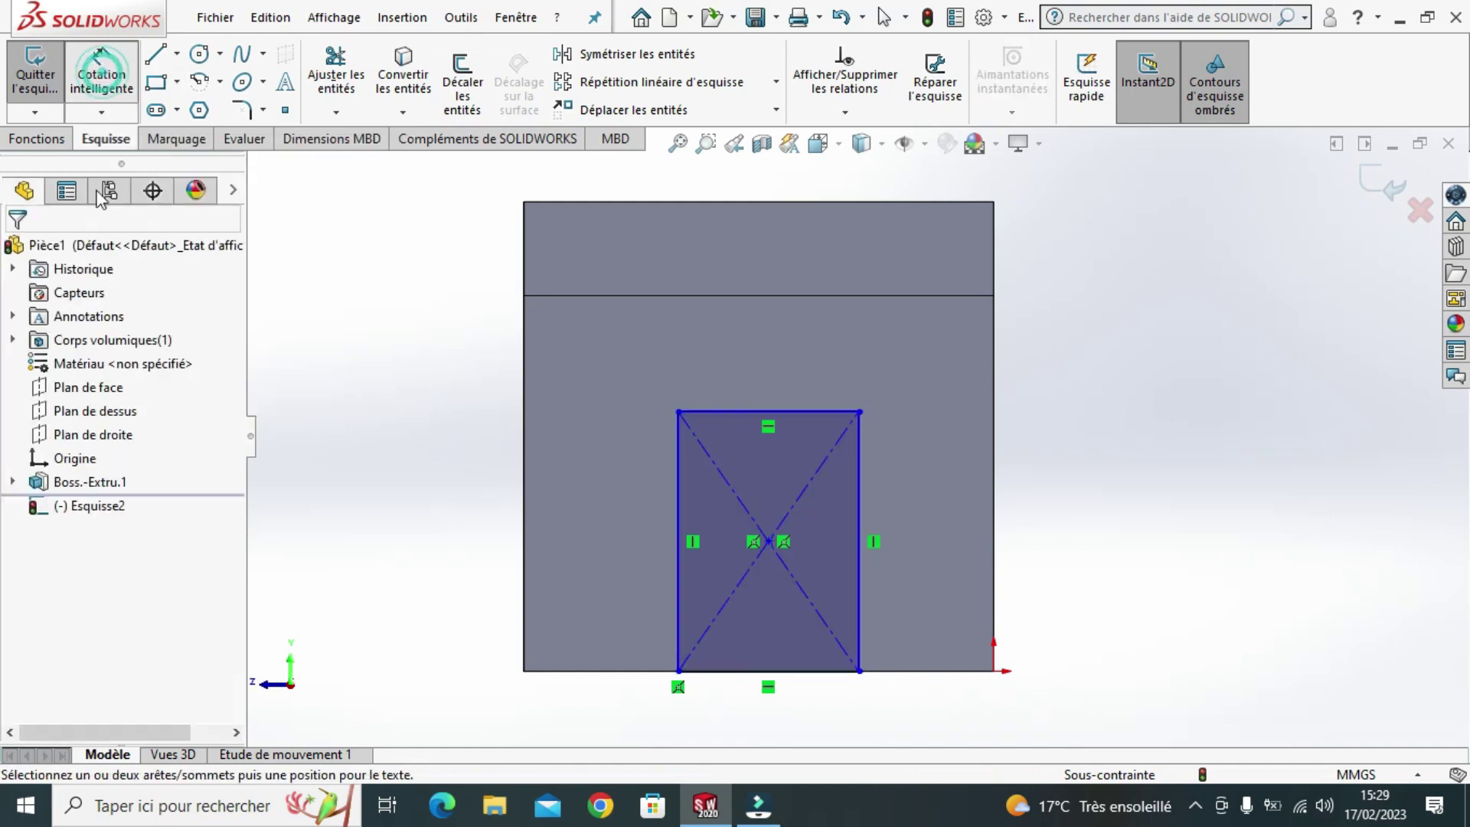
click(677, 580)
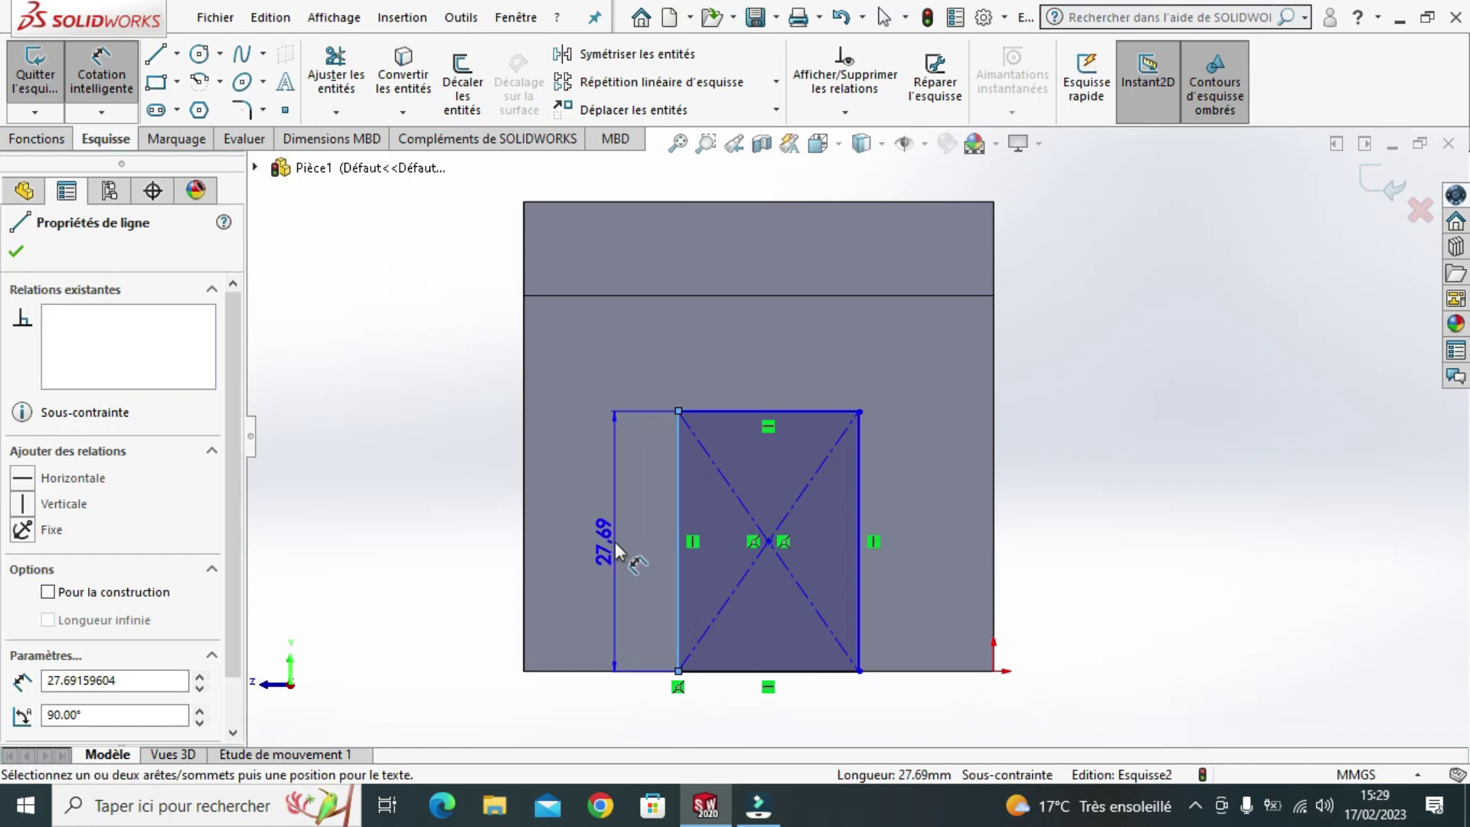
click(626, 547)
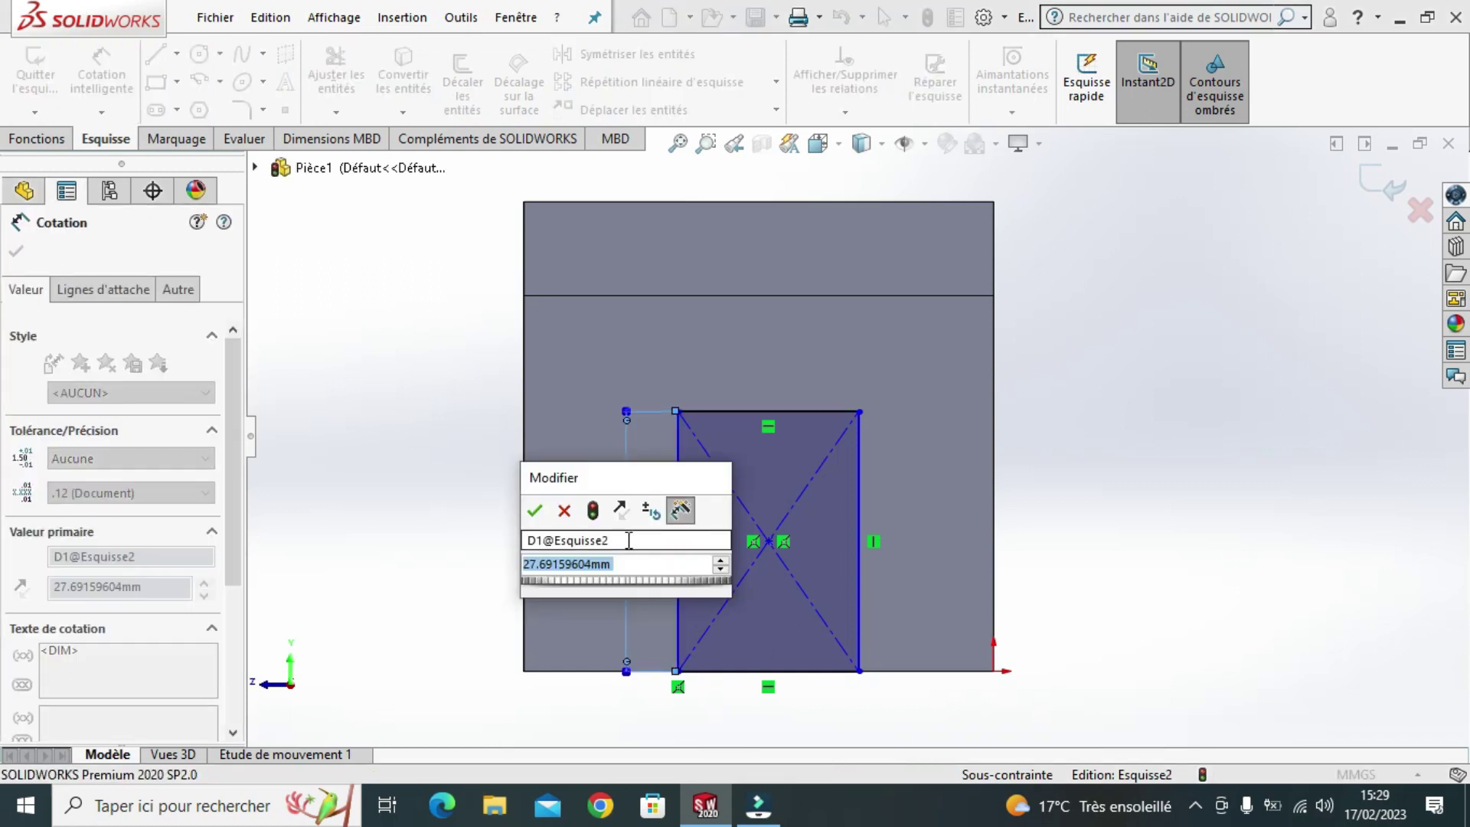
text(30)
key(Return)
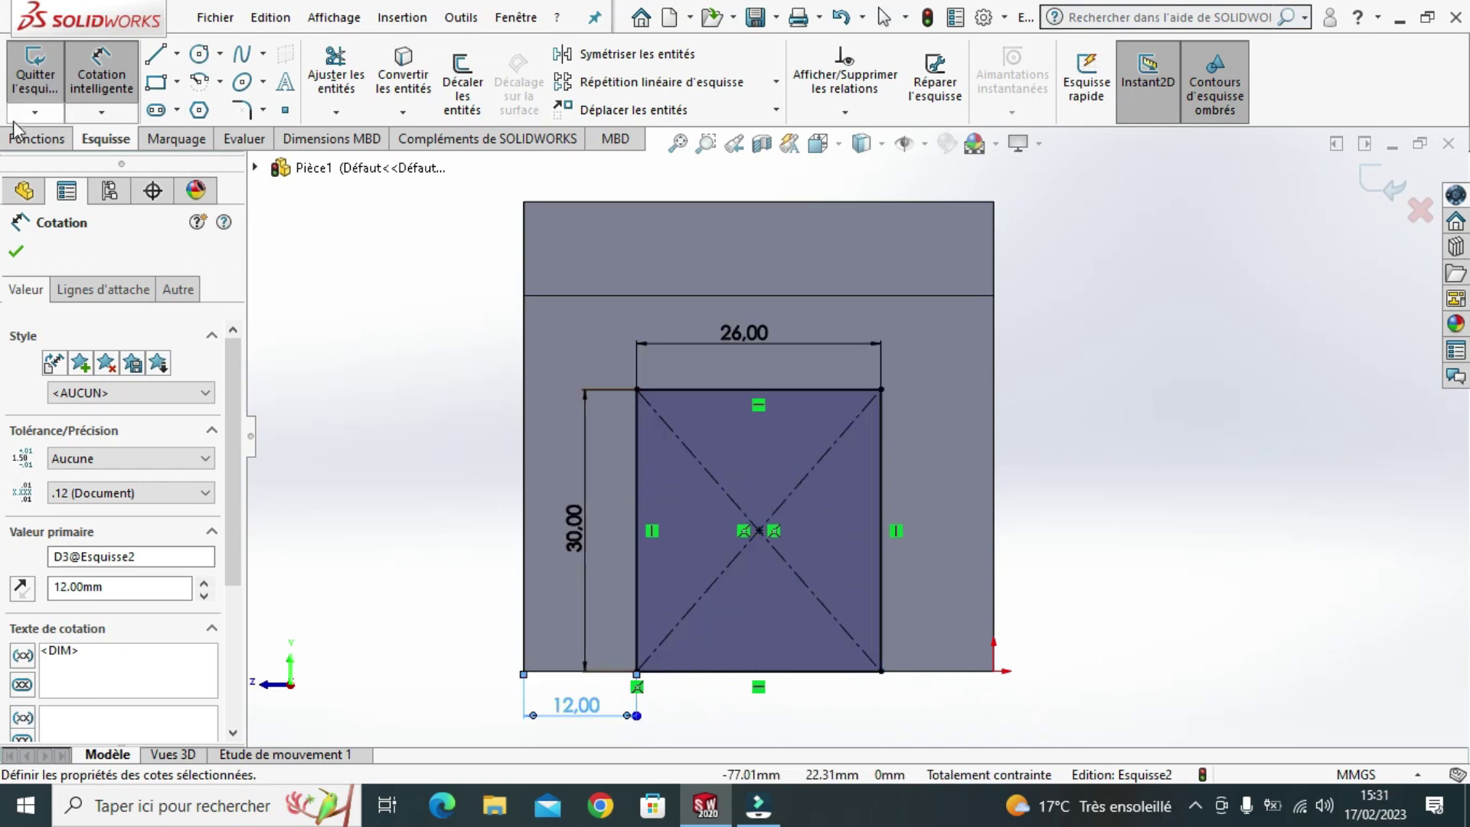
click(16, 253)
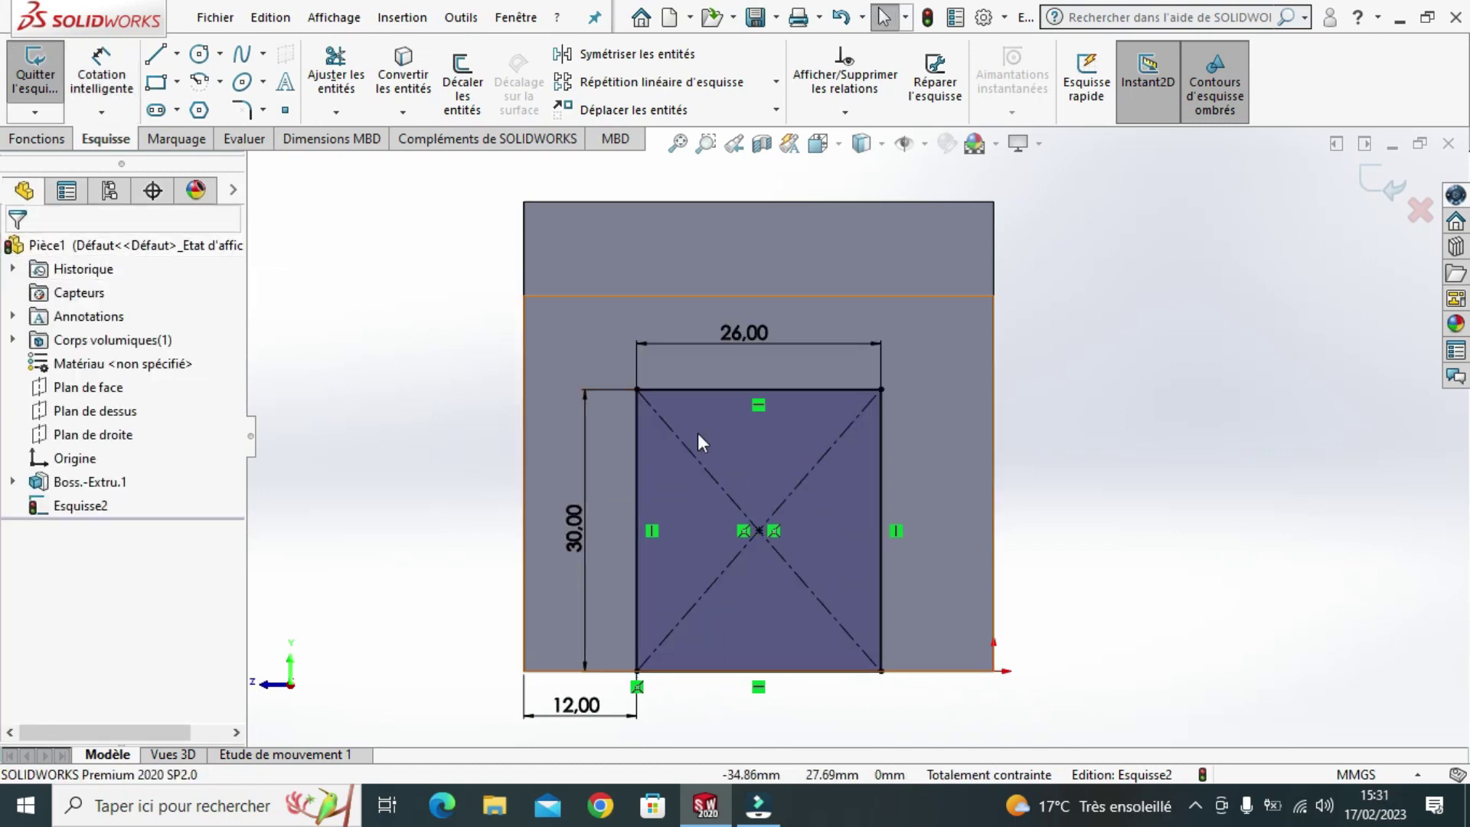
- Extruded-cut the rectangle with end condition A travers tout (Through All)
click(43, 141)
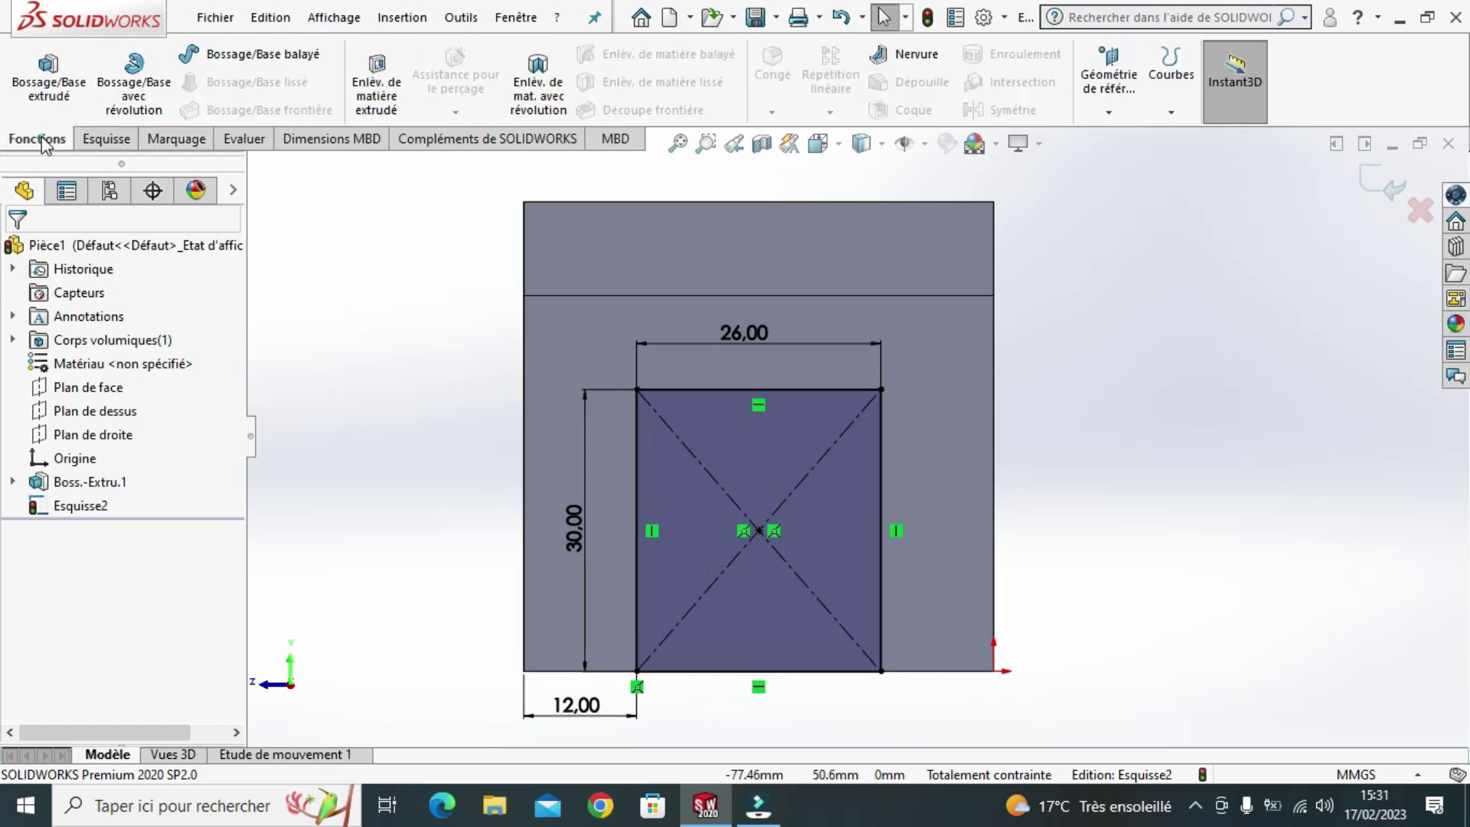
click(379, 95)
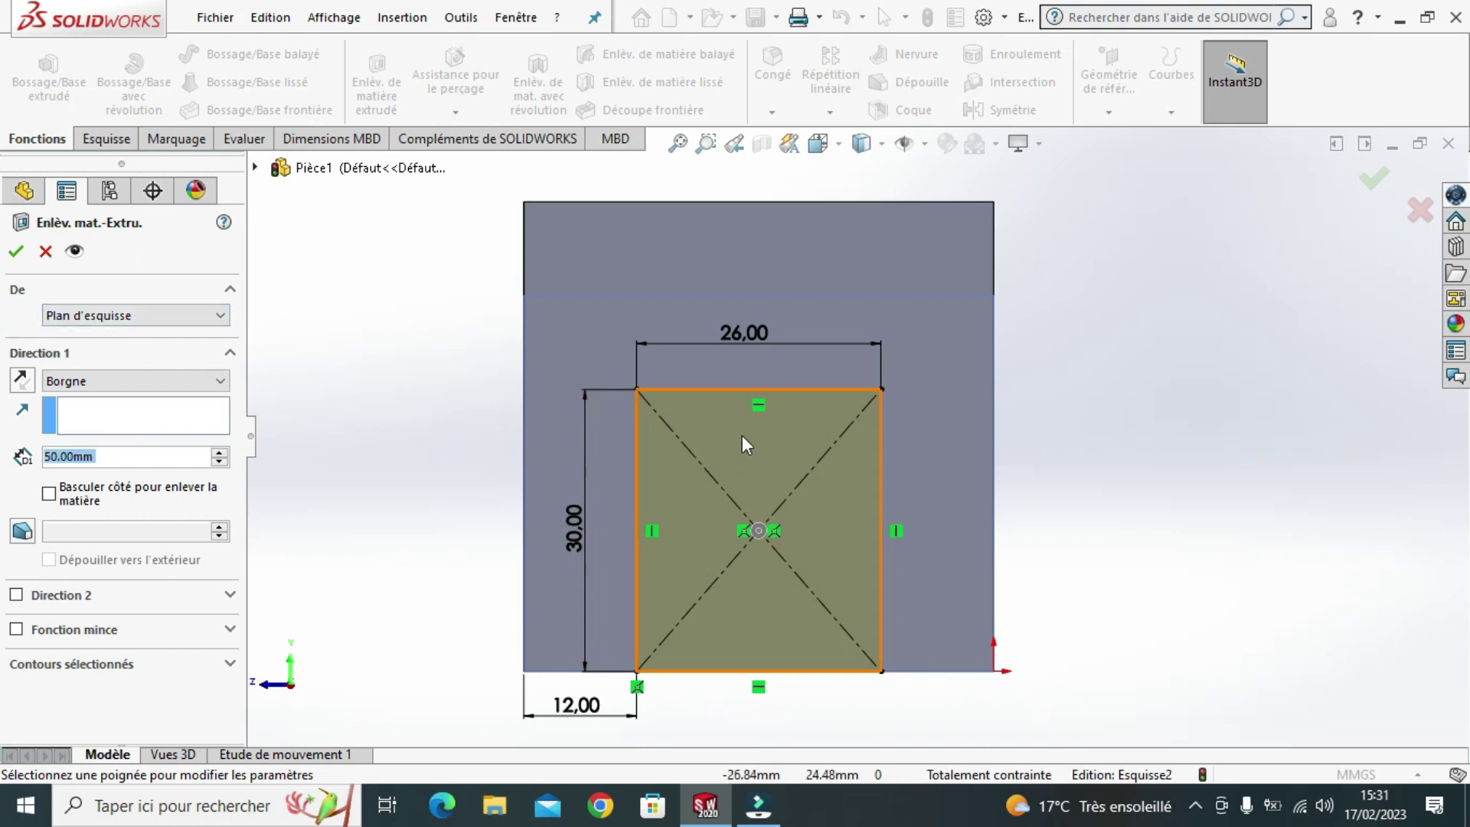
click(158, 383)
click(156, 414)
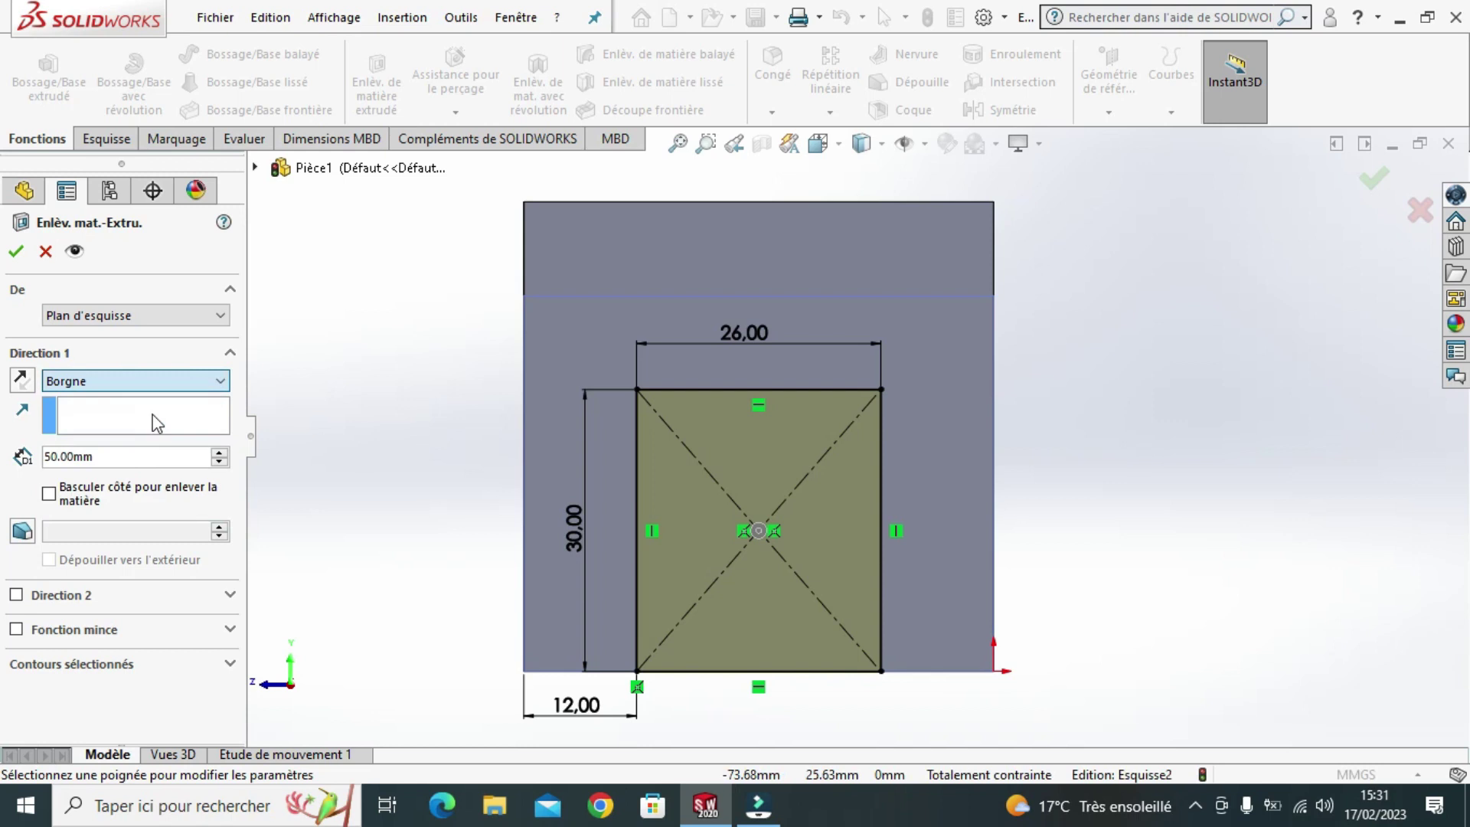
click(16, 250)
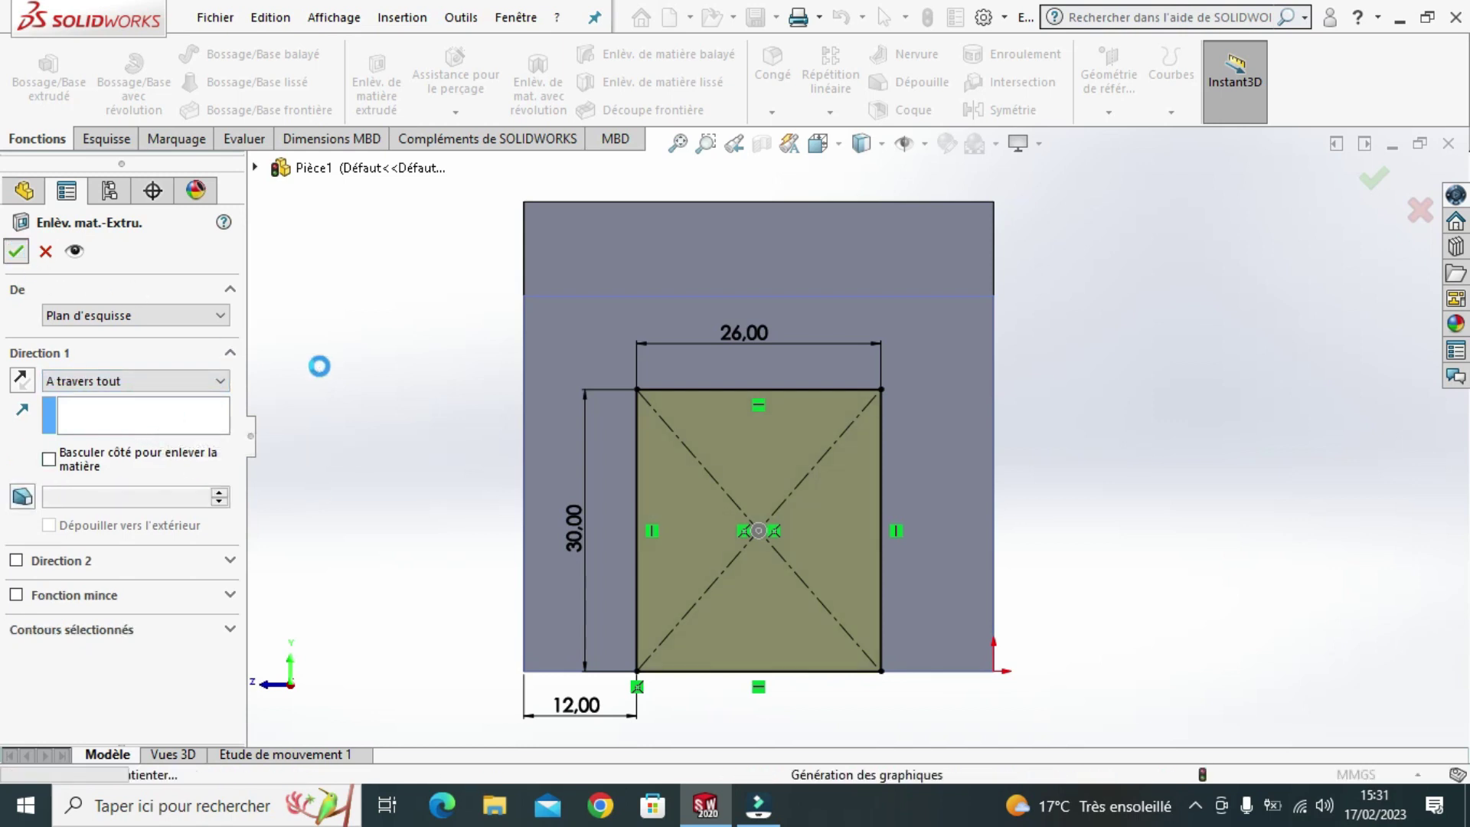
- Orbit the part, select the lower step face and view it Normal To
middle_drag(355, 375, 449, 368)
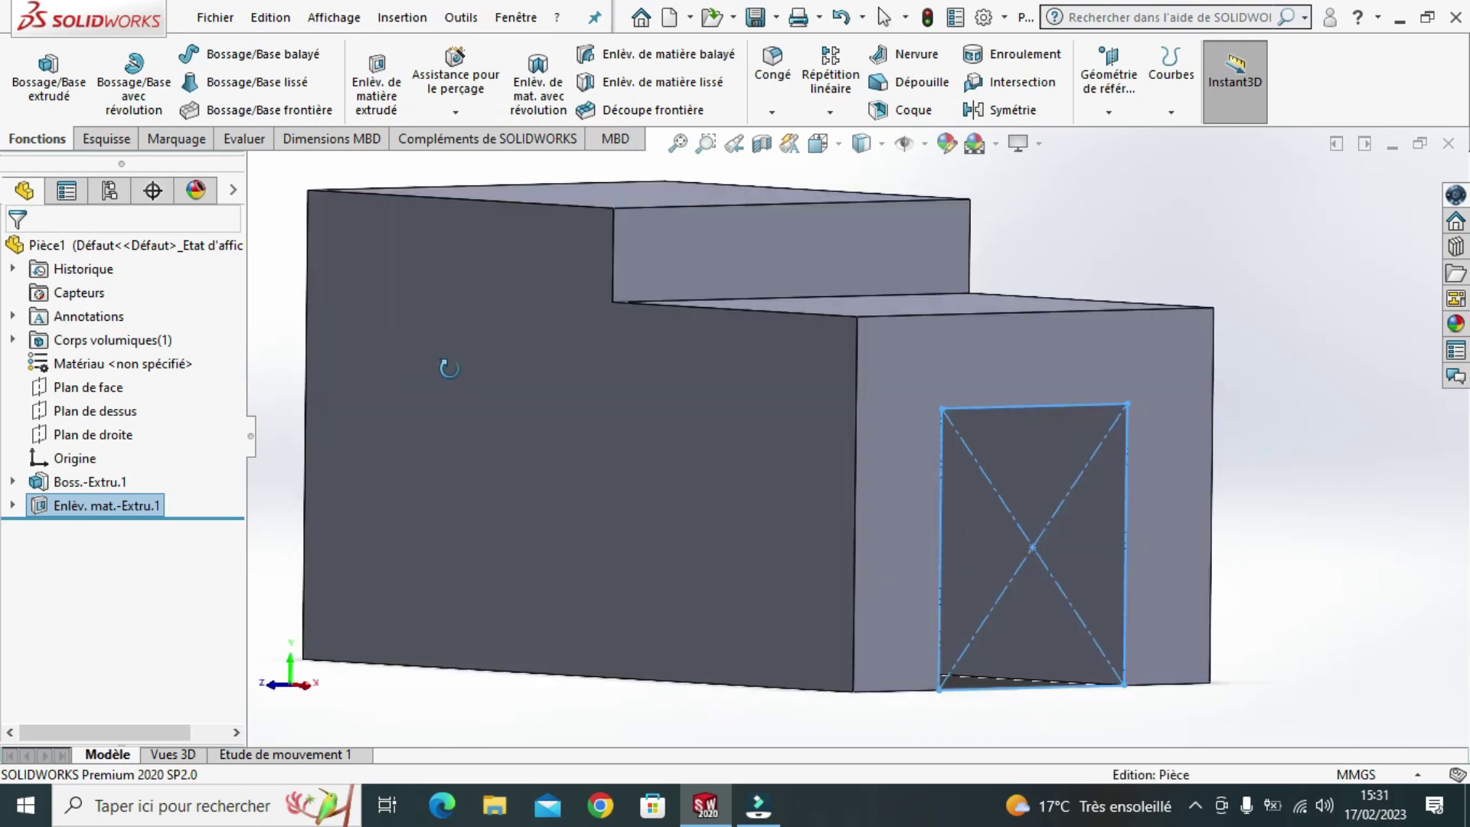
middle_drag(1156, 255, 1269, 446)
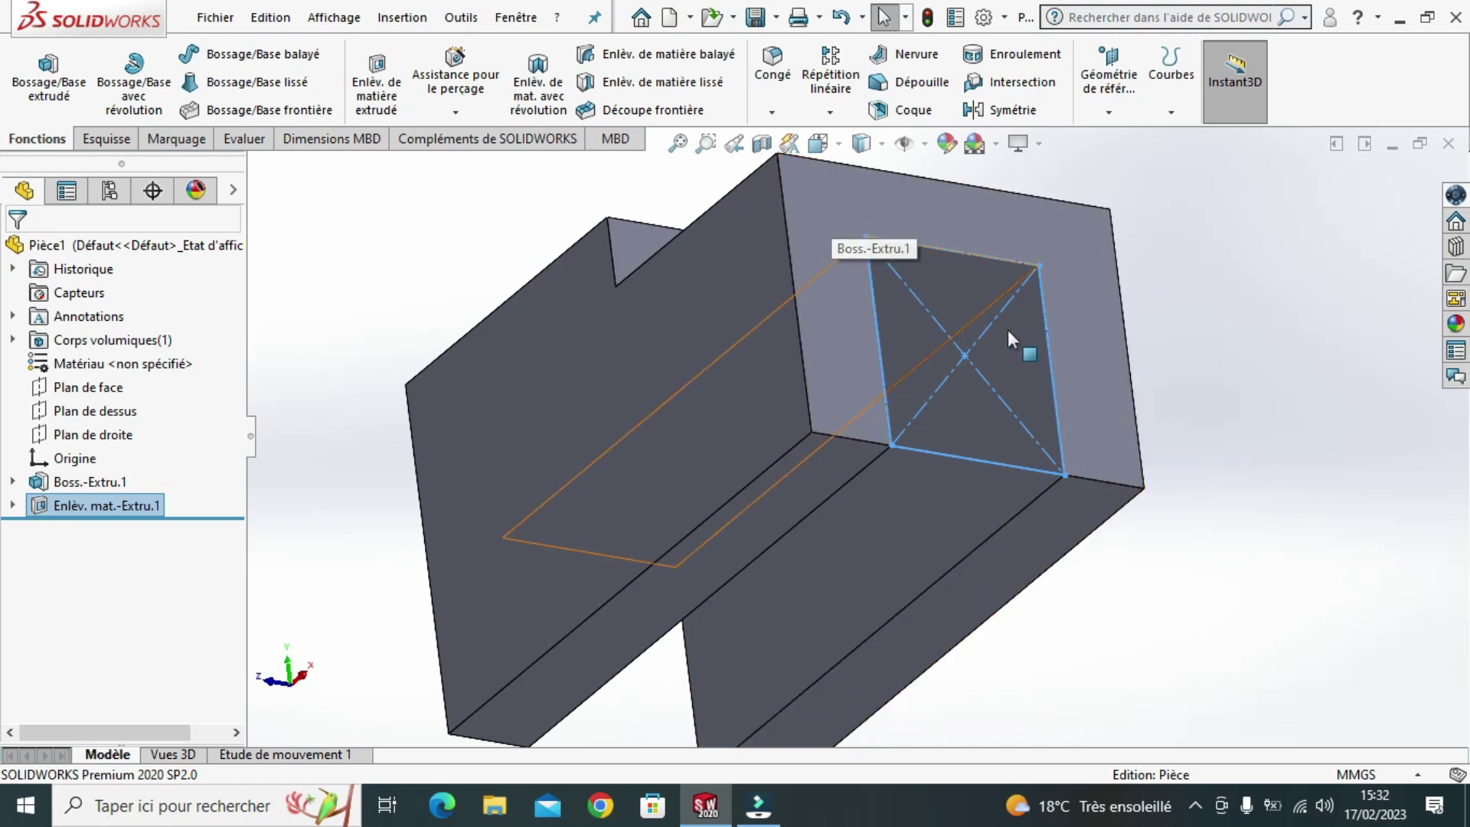
click(833, 487)
click(981, 425)
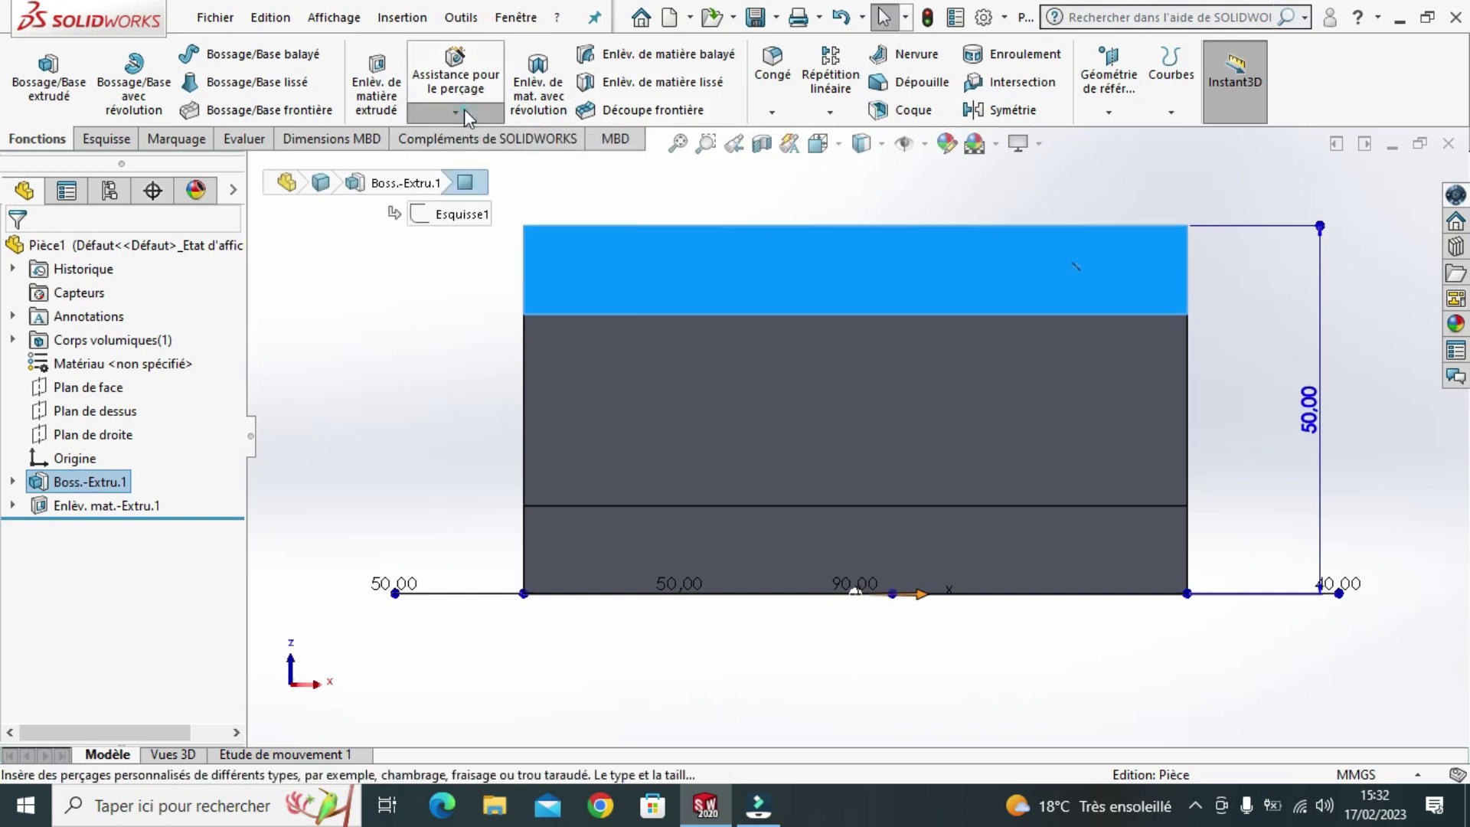
- Start the Hole Wizard and set the hole standard to ISO
click(464, 108)
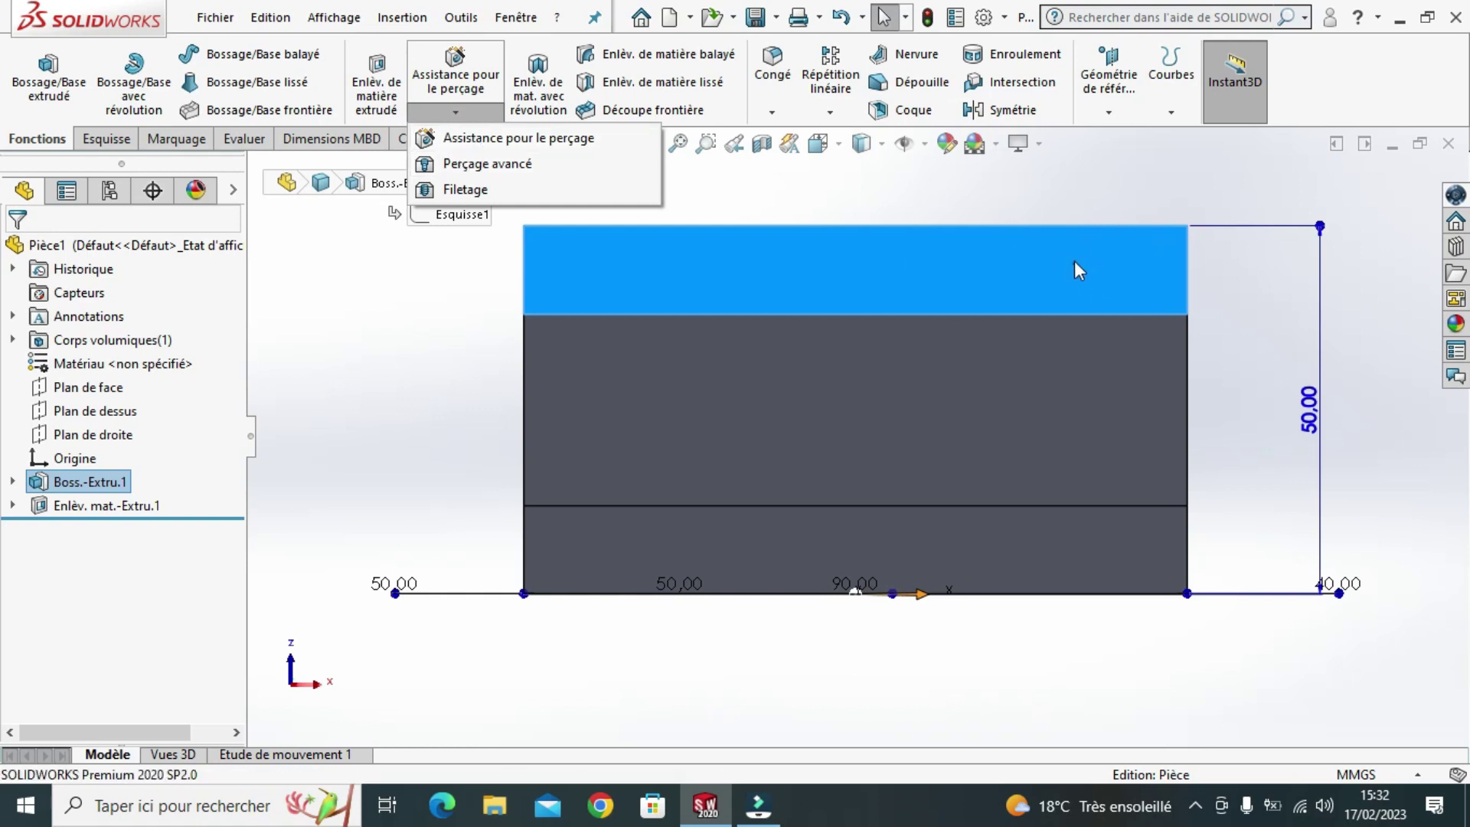
click(480, 139)
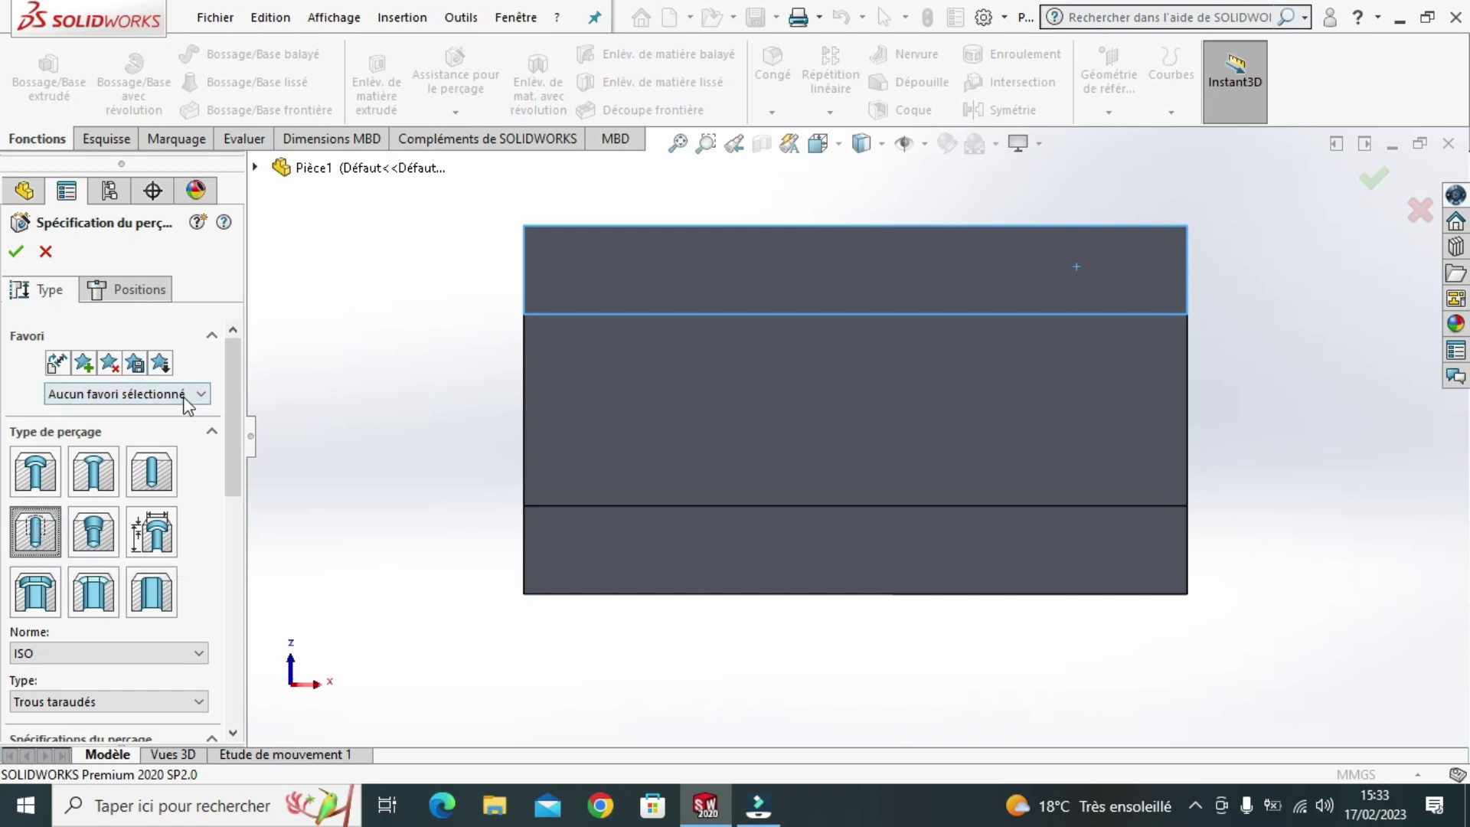
scroll(197, 599, down, 3)
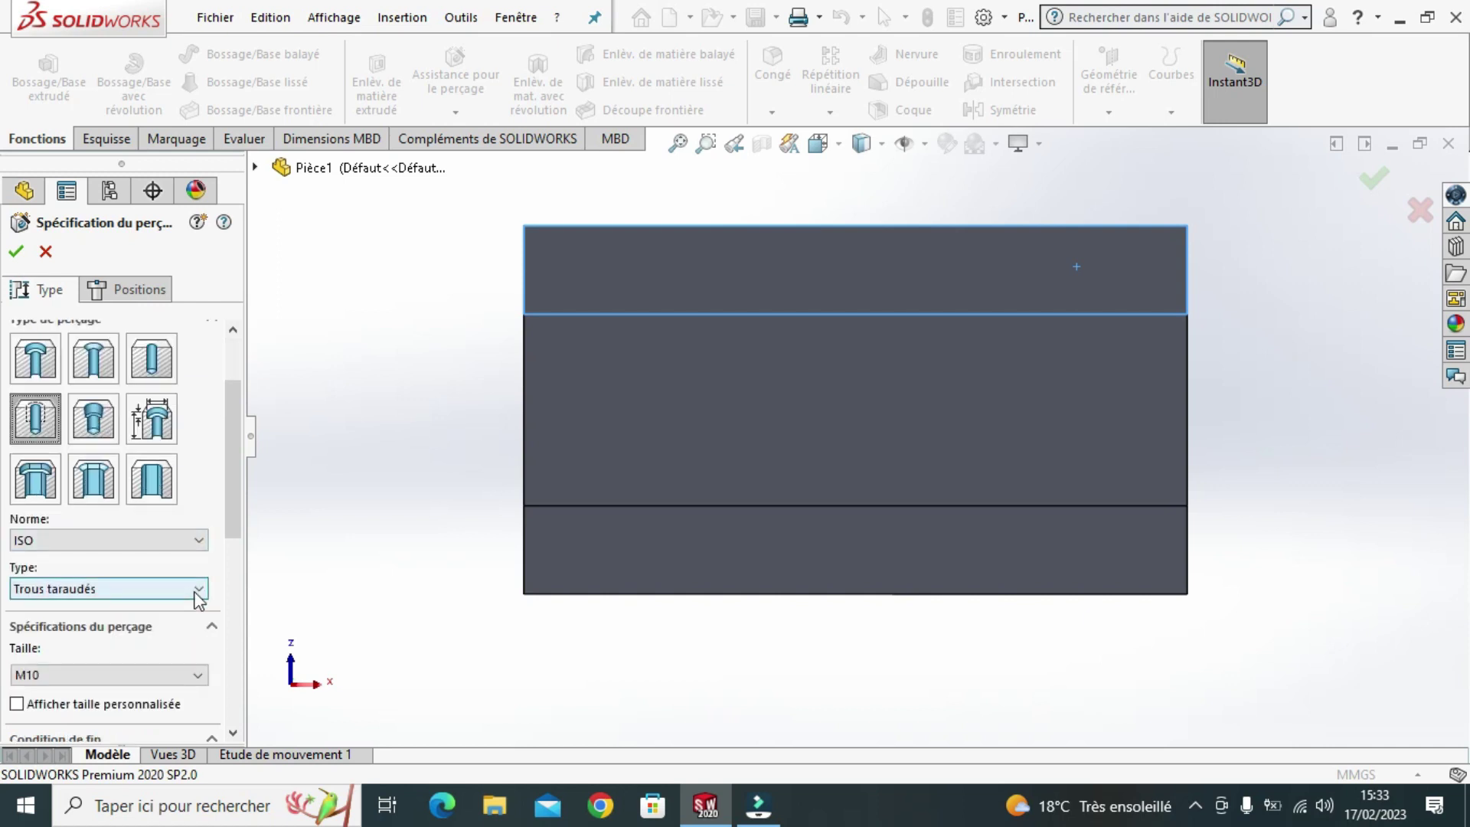
scroll(192, 540, up, 6)
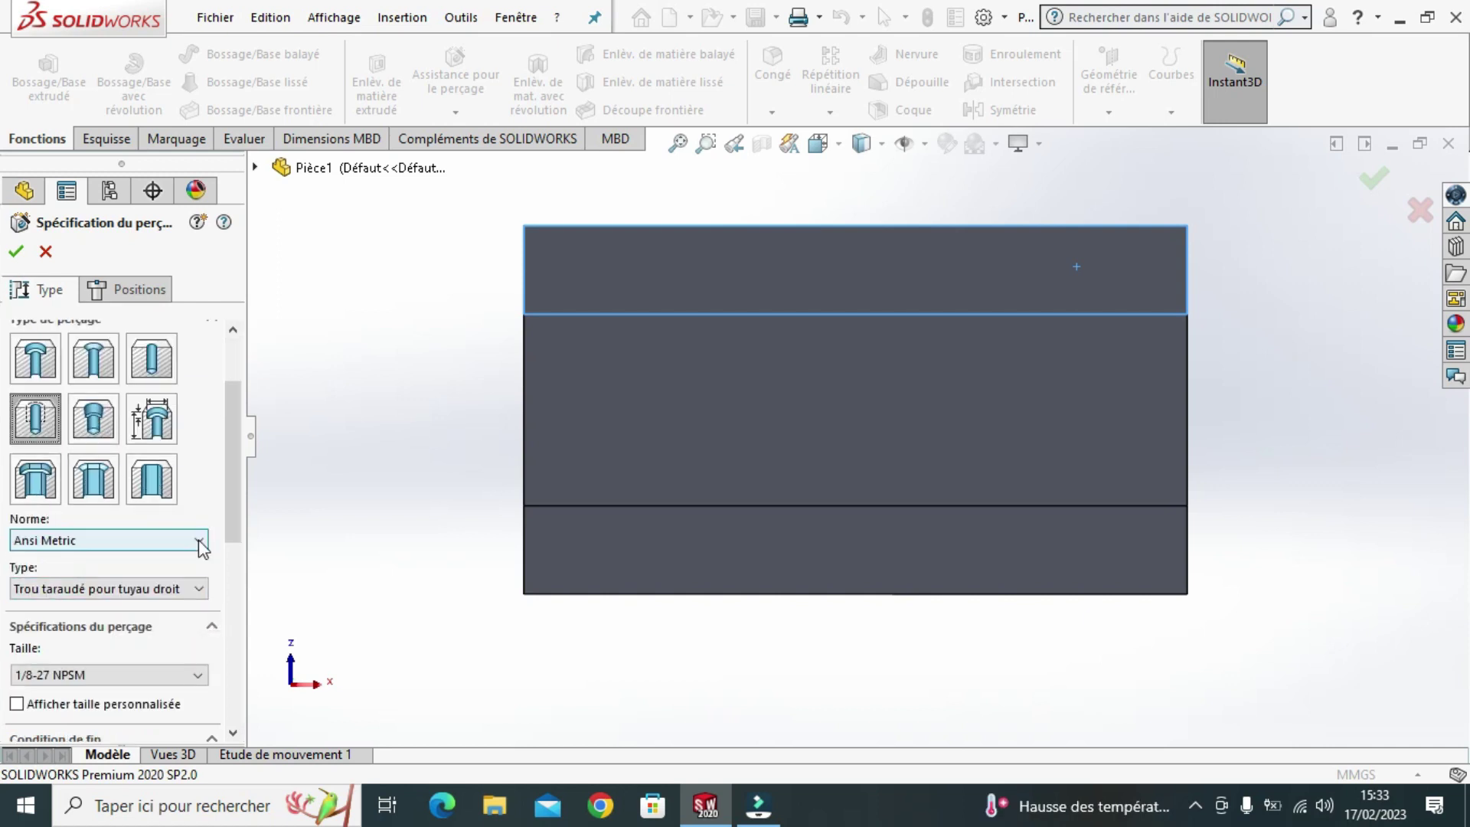
click(198, 539)
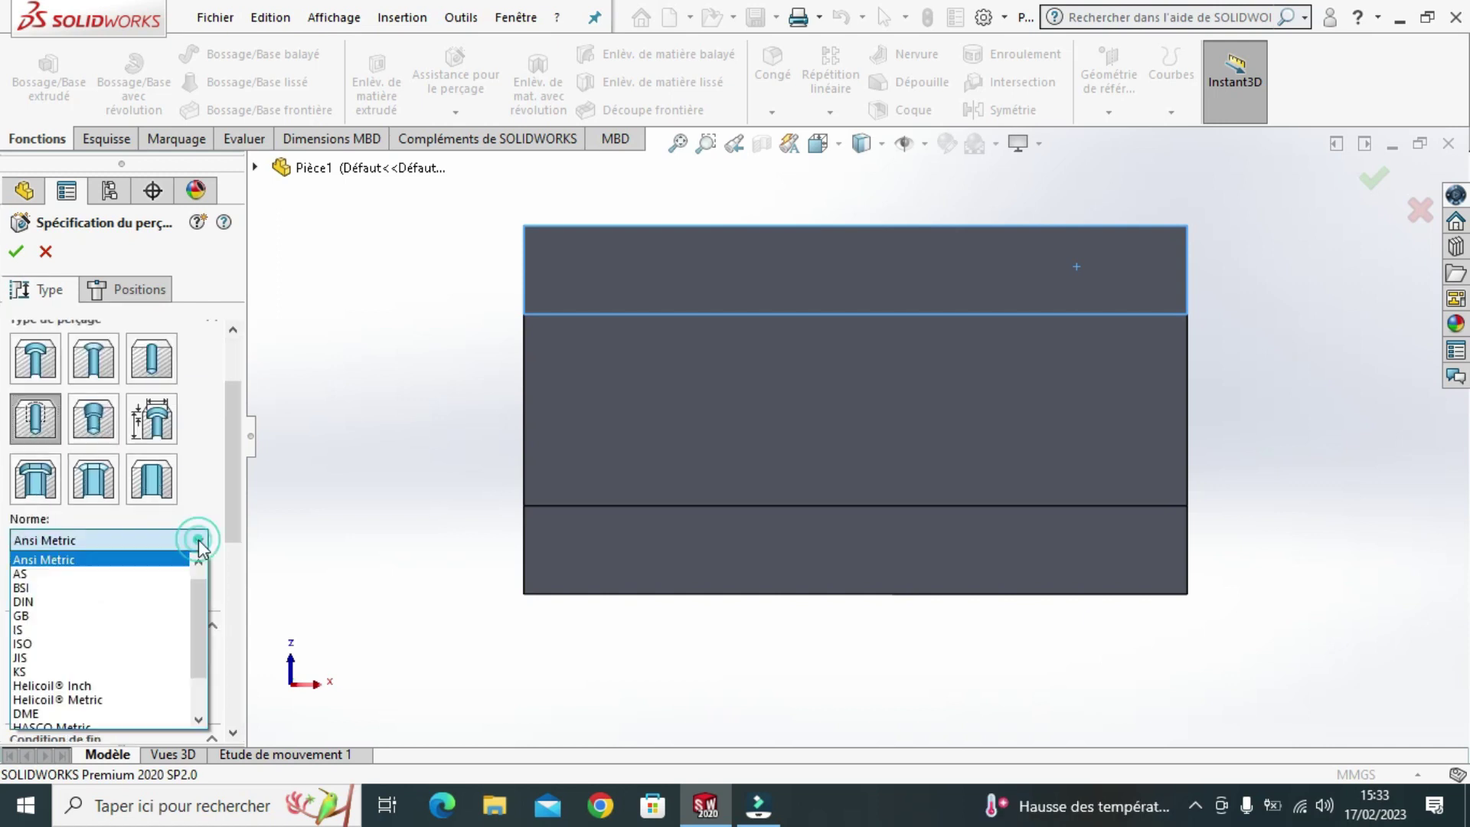
click(83, 644)
click(233, 733)
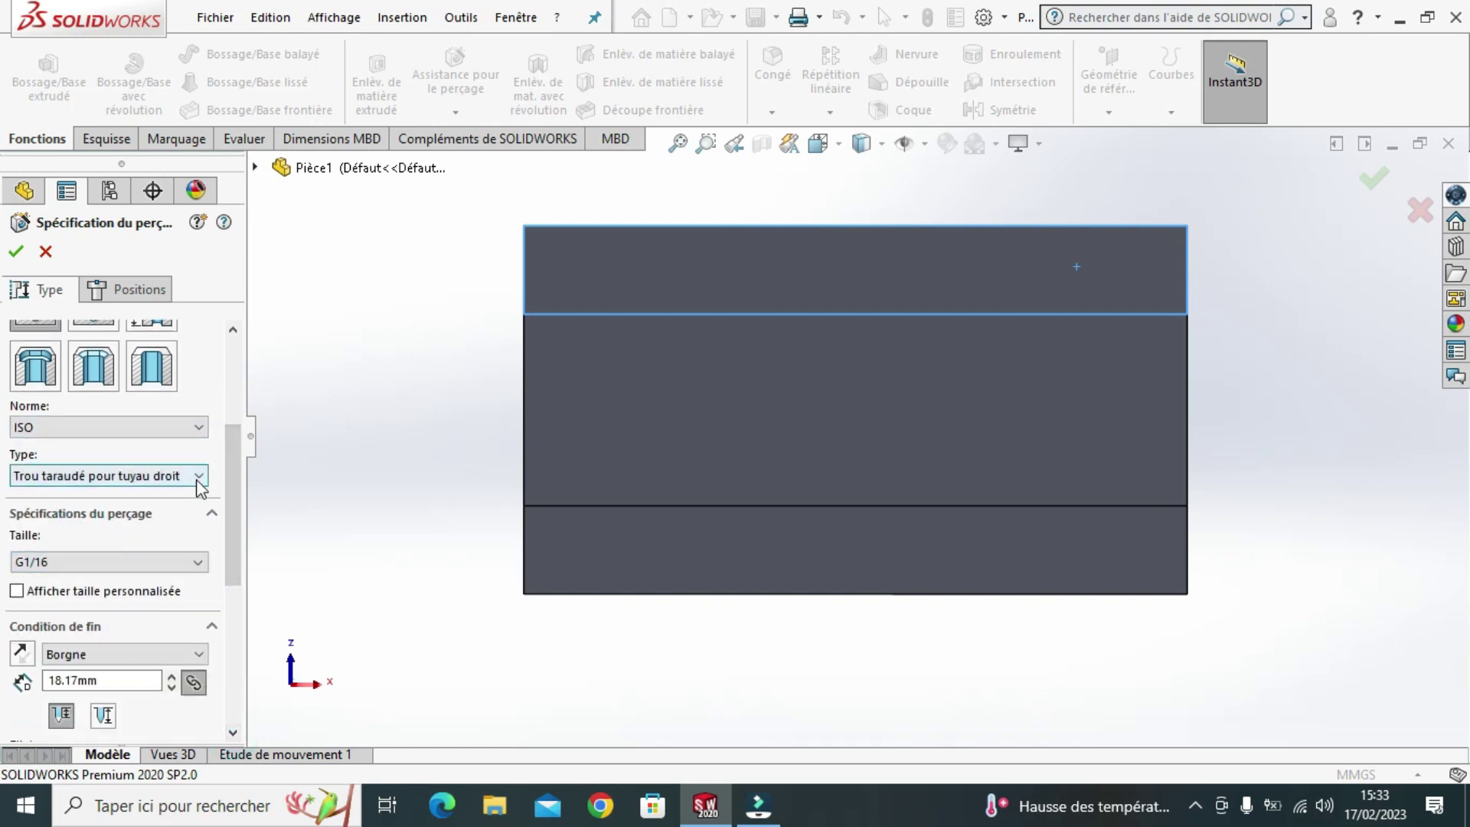
- Choose tapped holes, size M4, blind, and go to the Positions tab
click(197, 476)
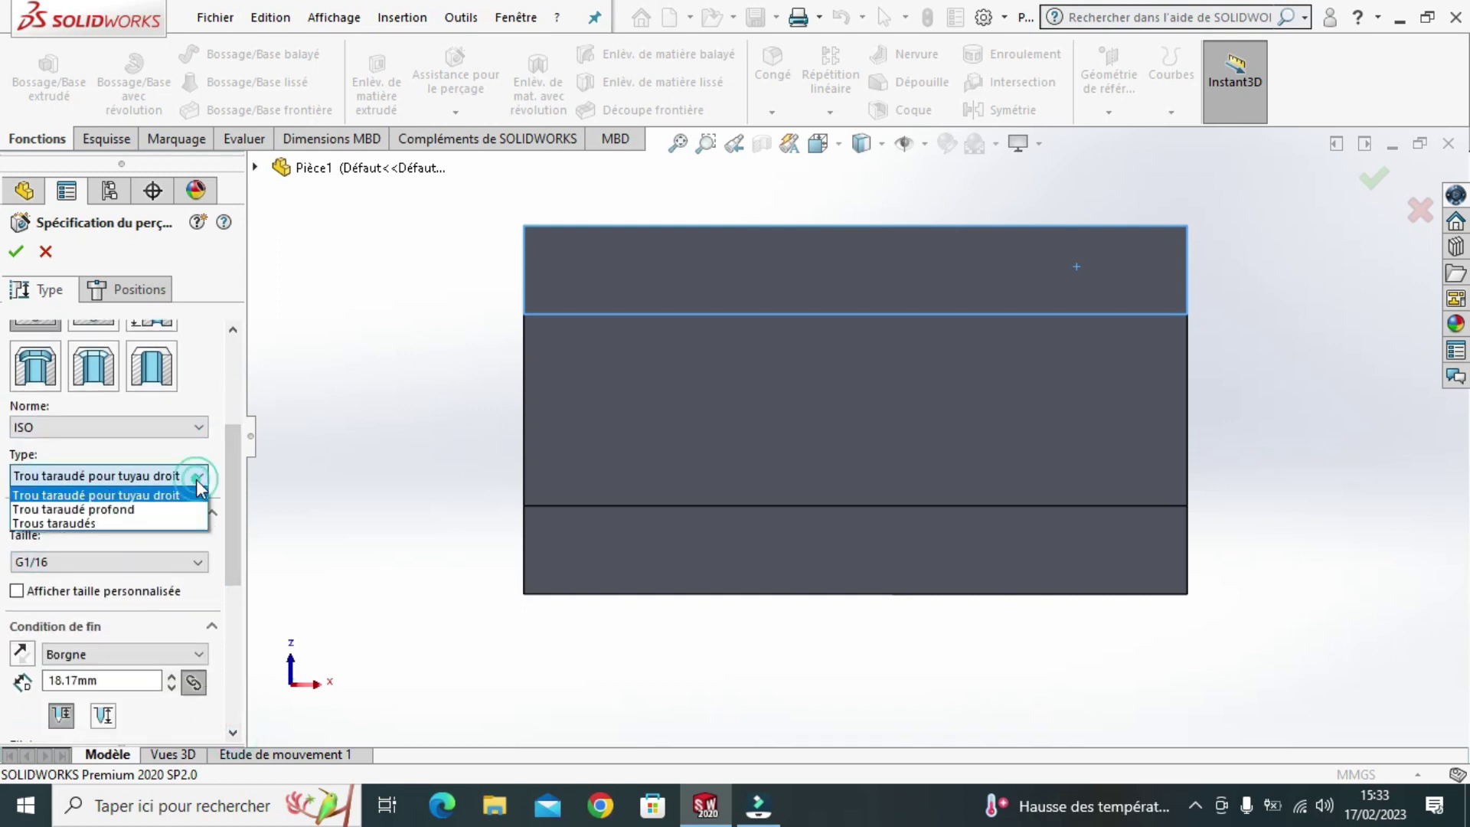
click(98, 523)
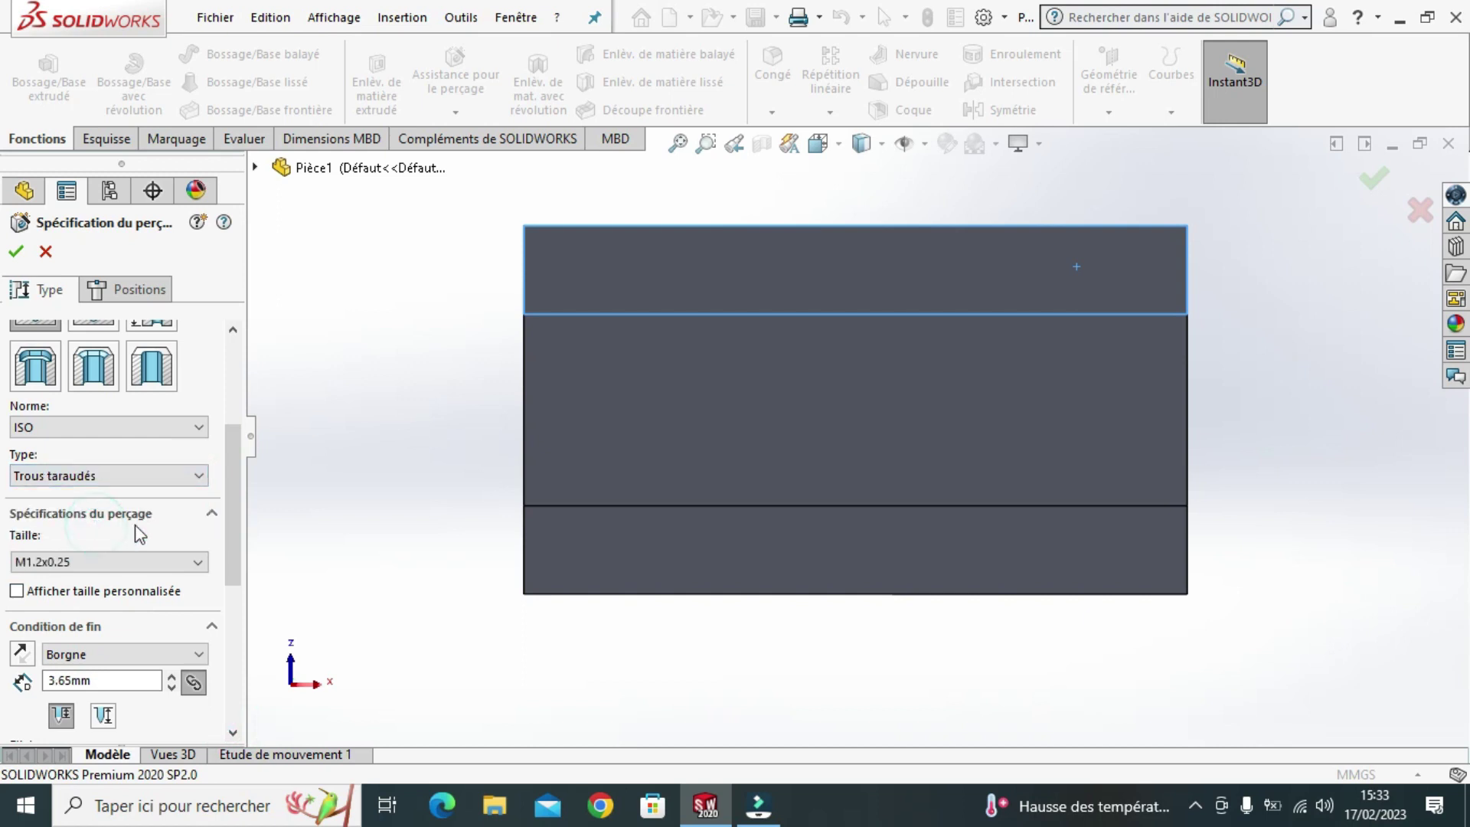
click(233, 733)
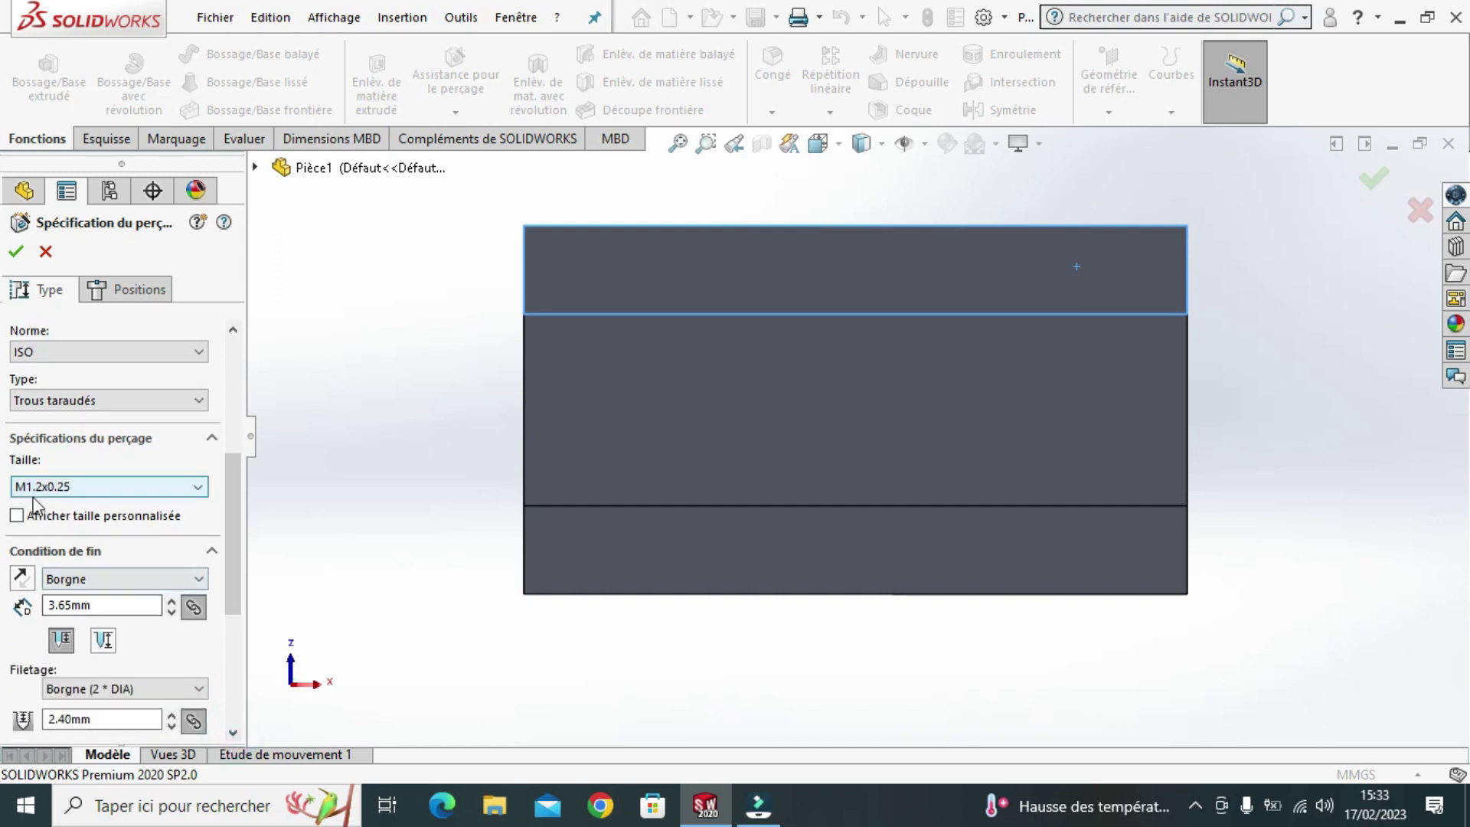
click(190, 487)
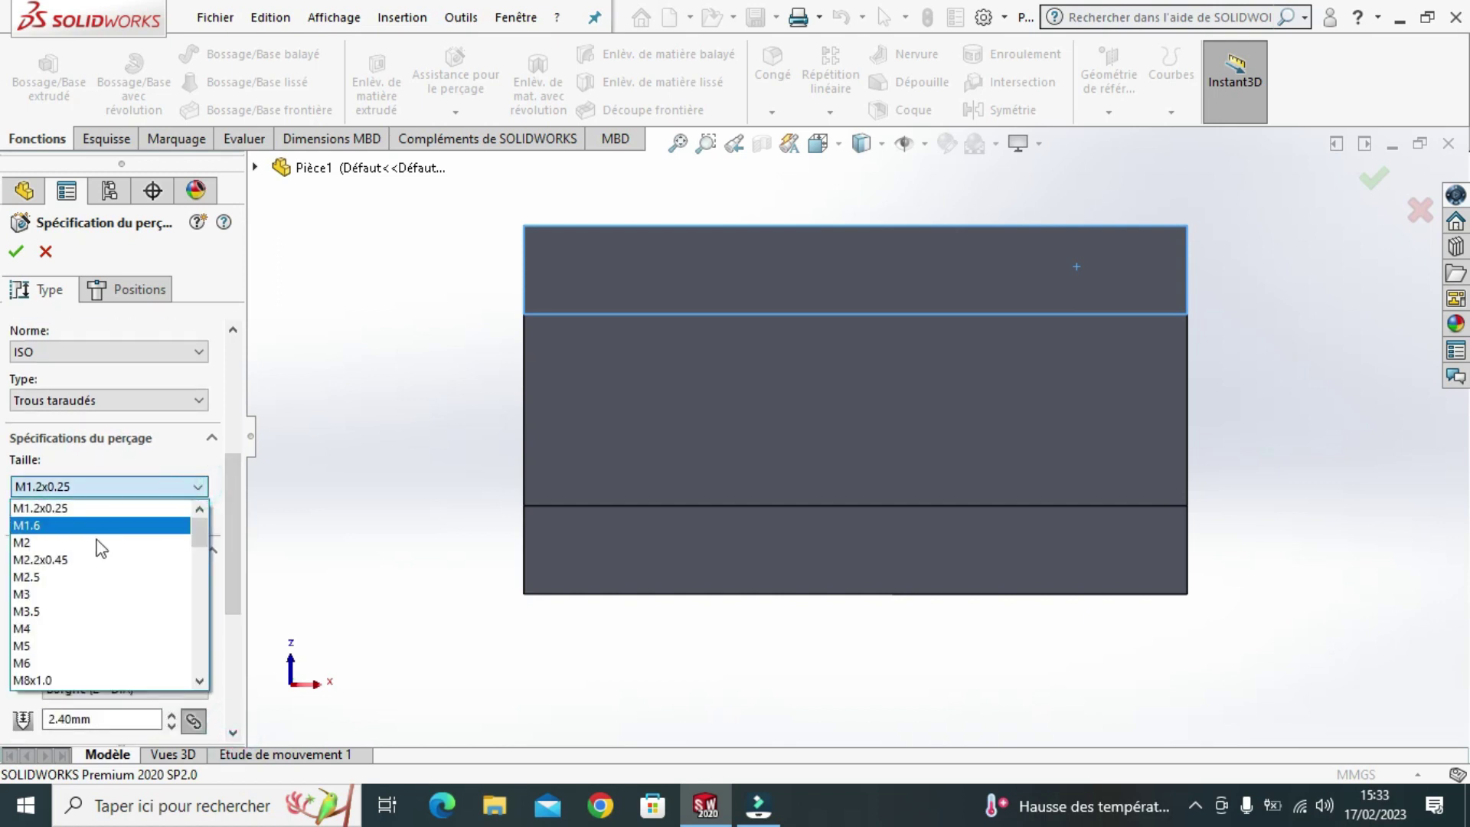
click(74, 630)
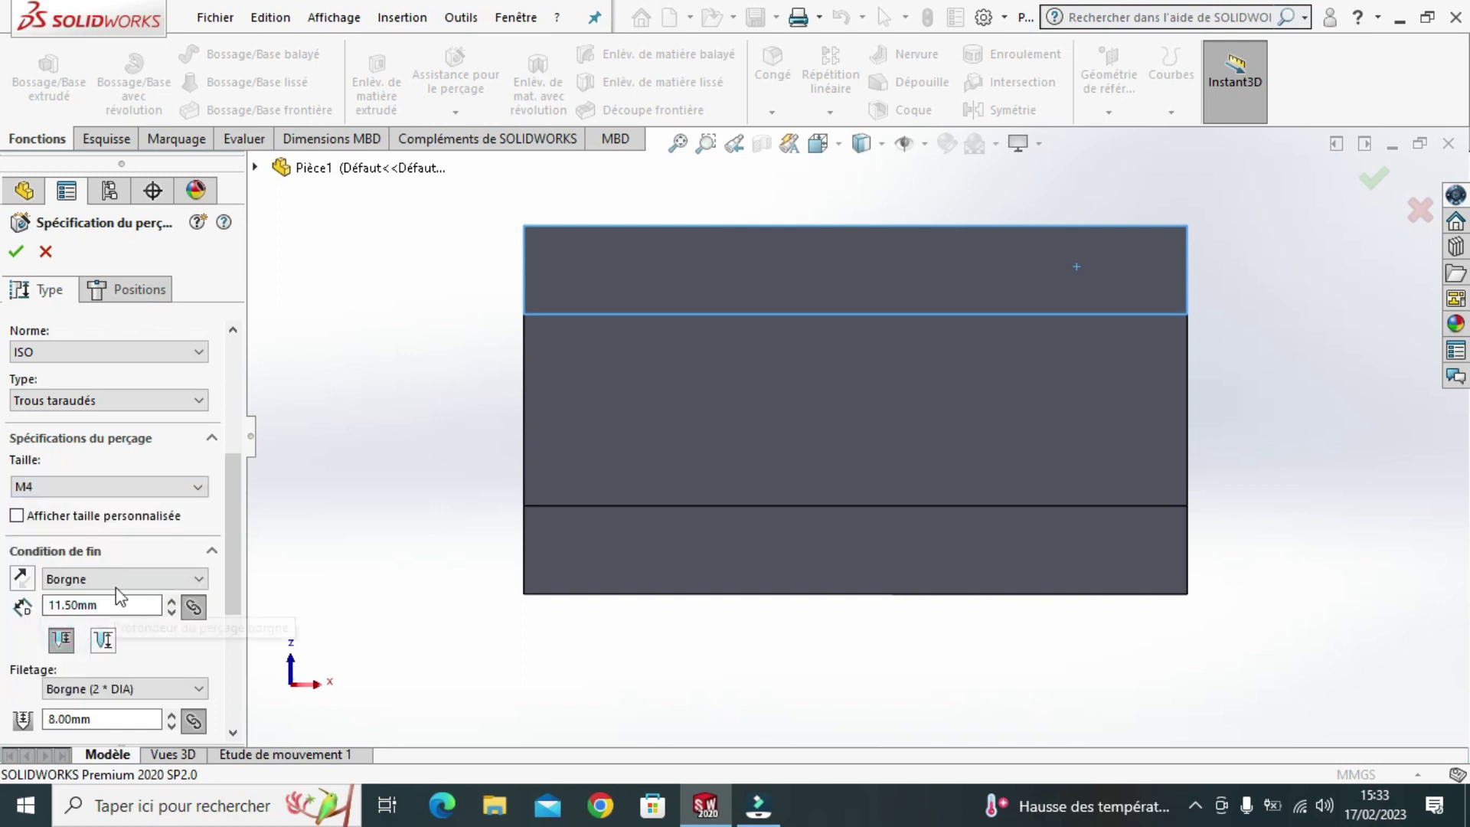
drag(236, 566, 245, 699)
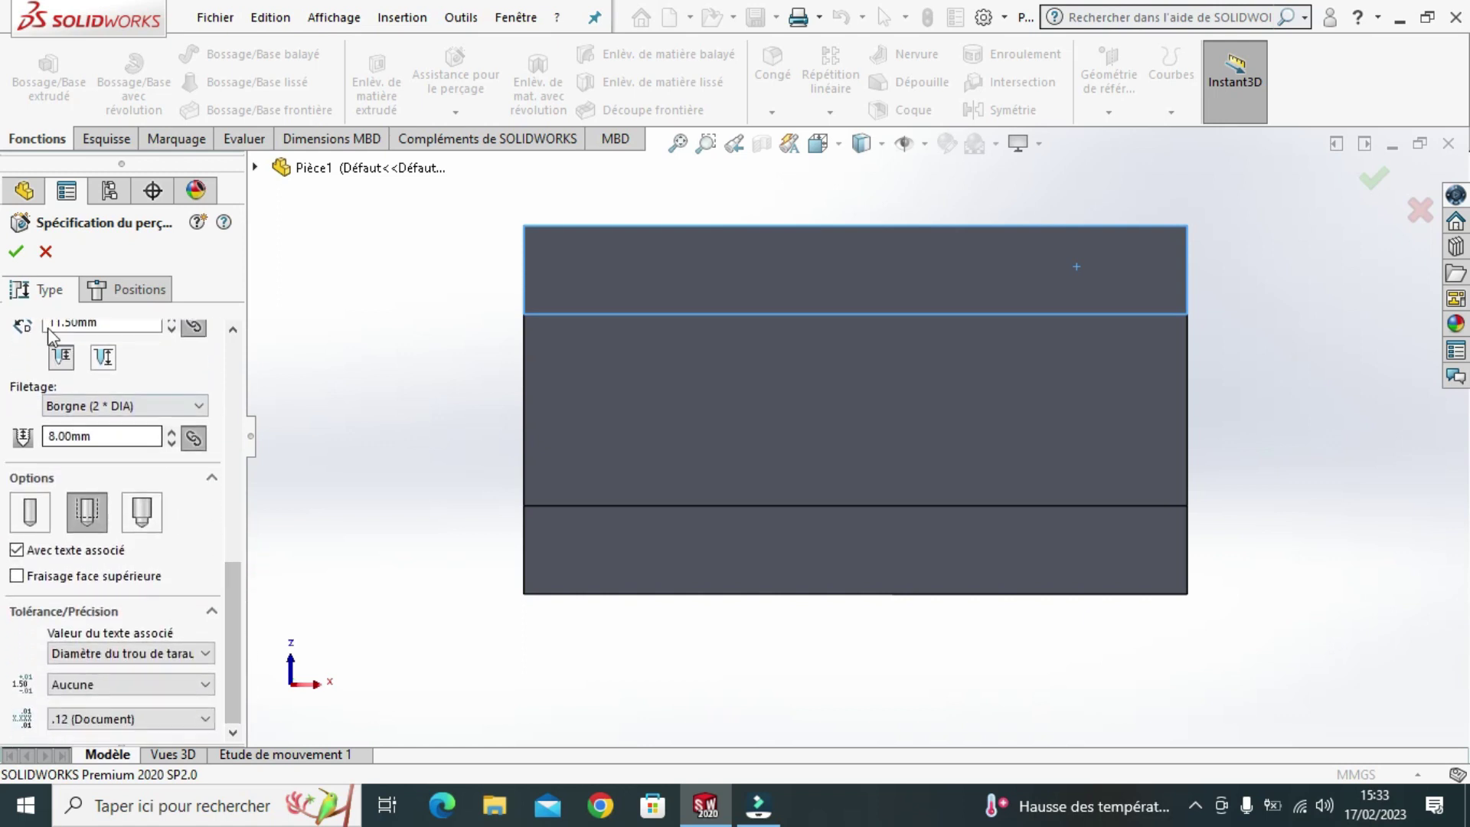
click(122, 289)
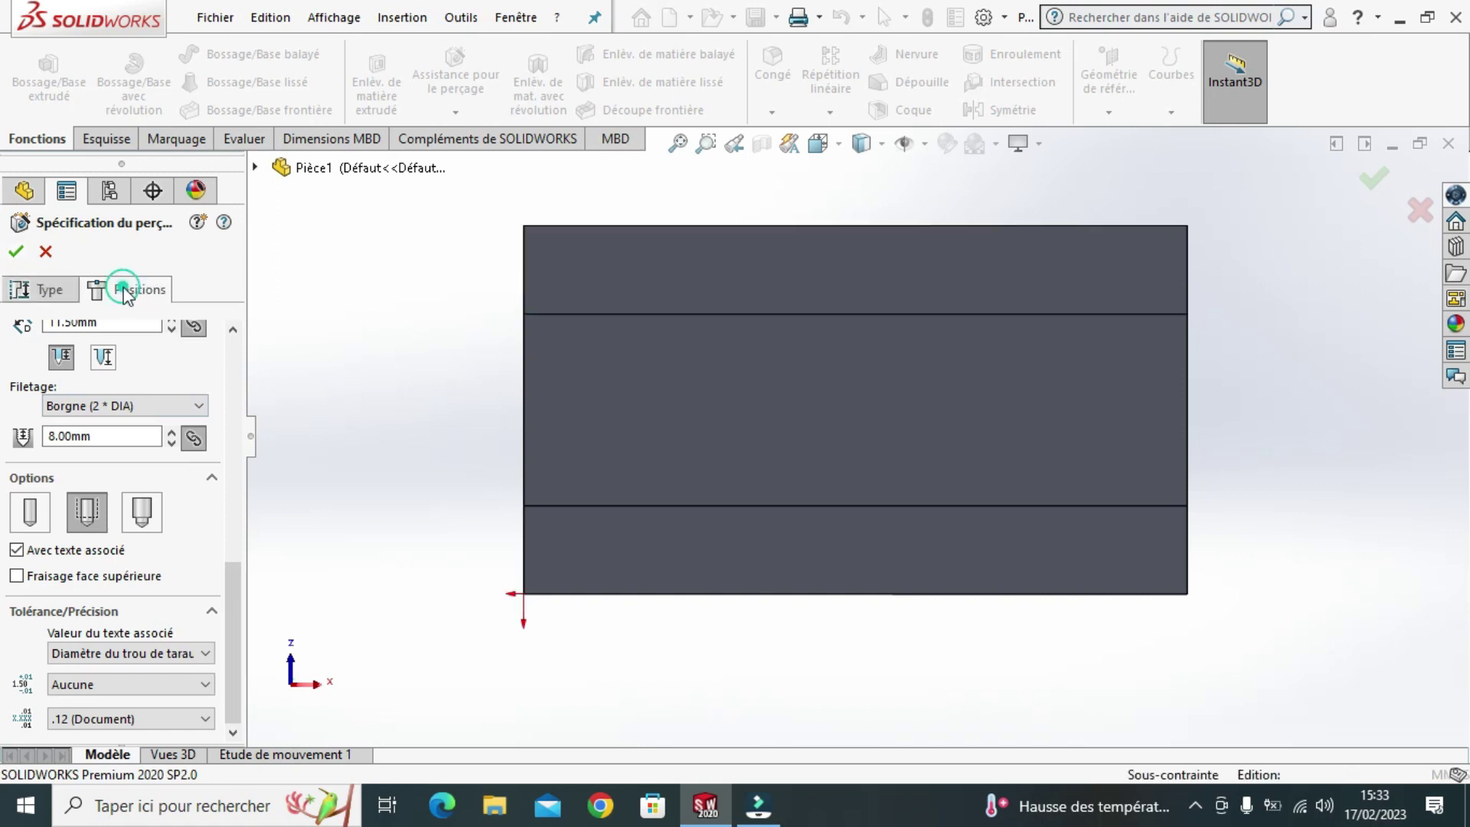
- Place two hole points on the step face and dimension the lower one to the step edge
click(1091, 277)
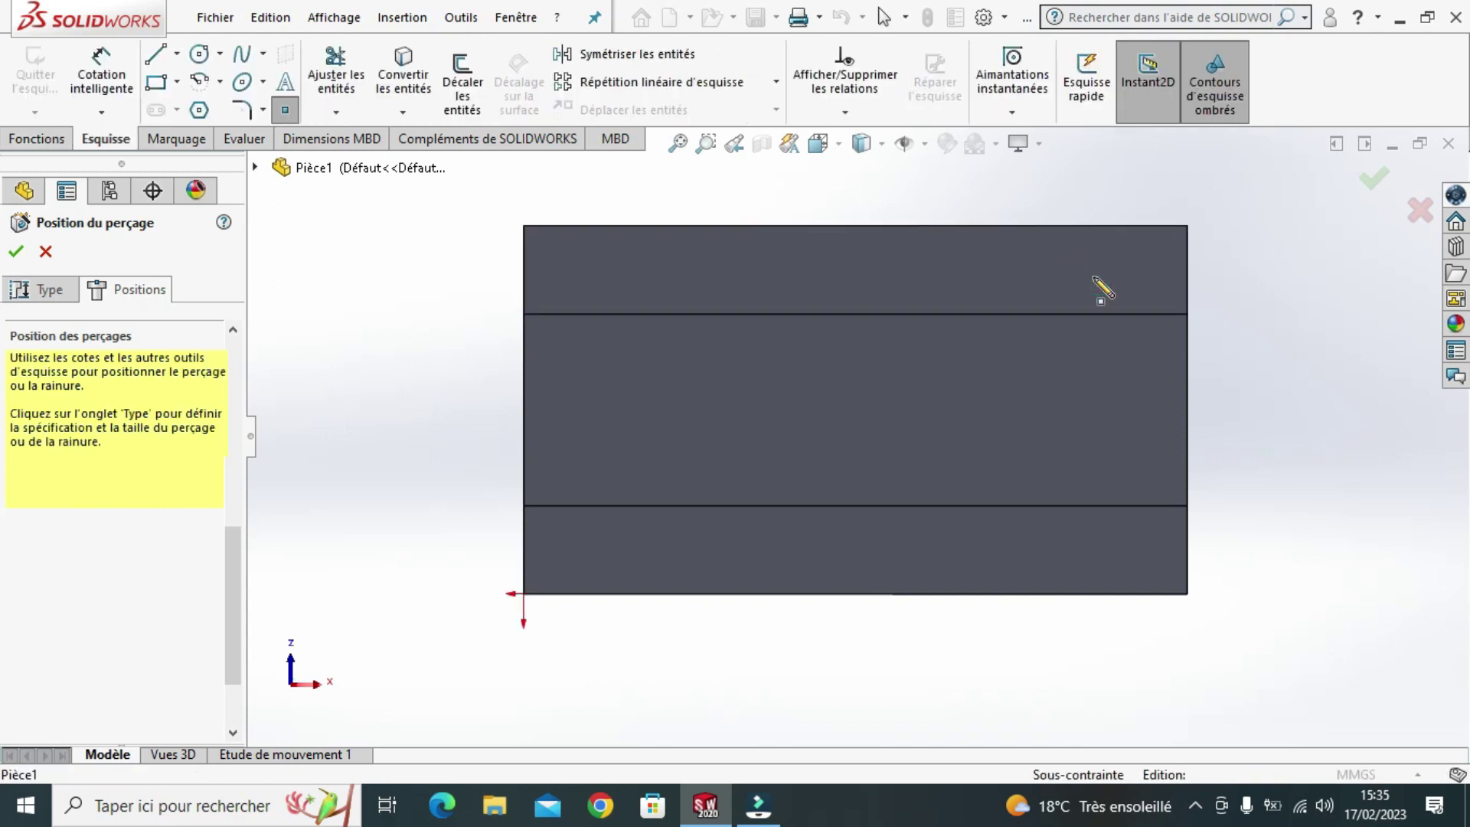
click(1088, 272)
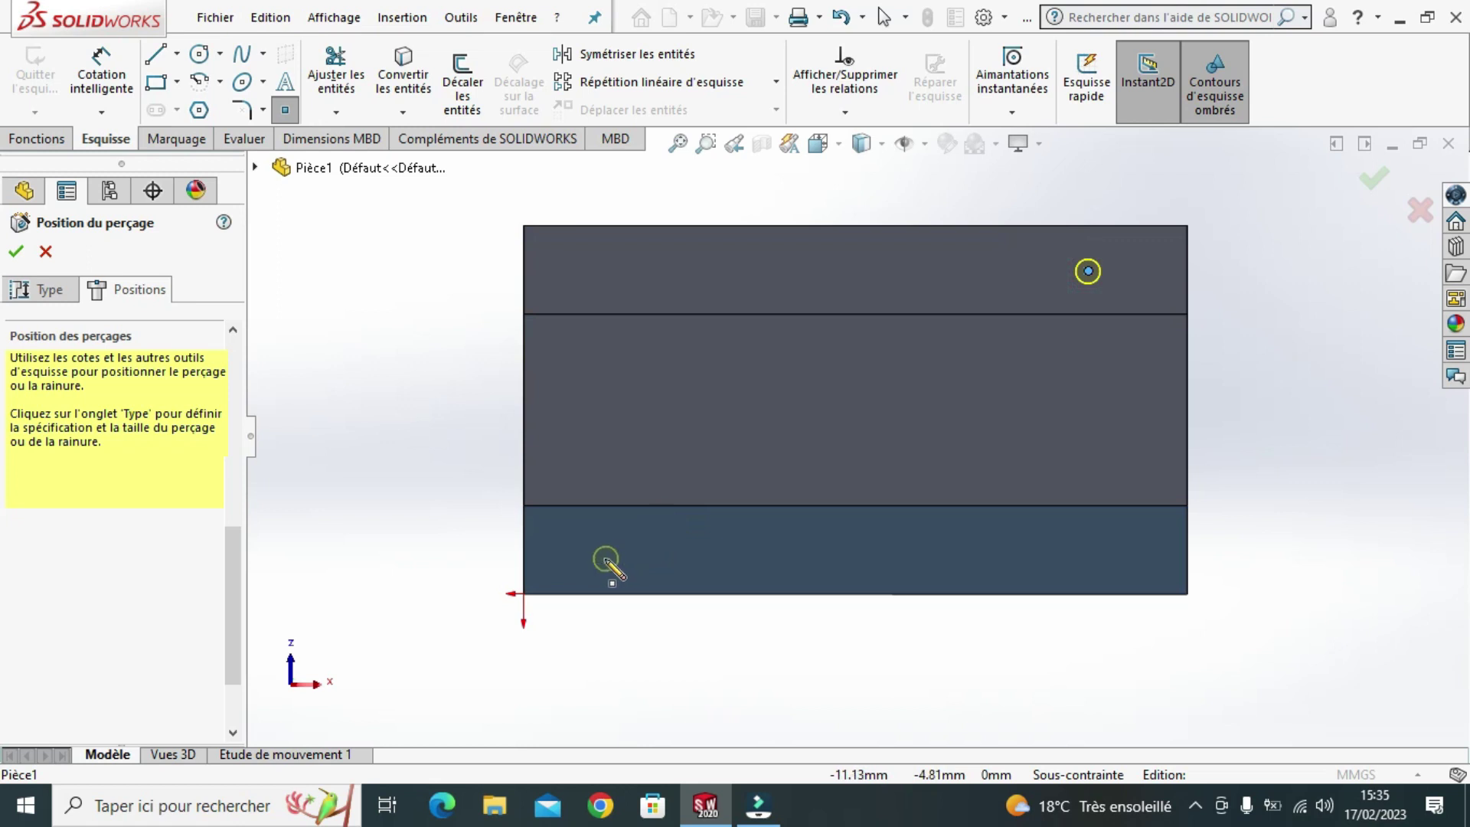
click(605, 553)
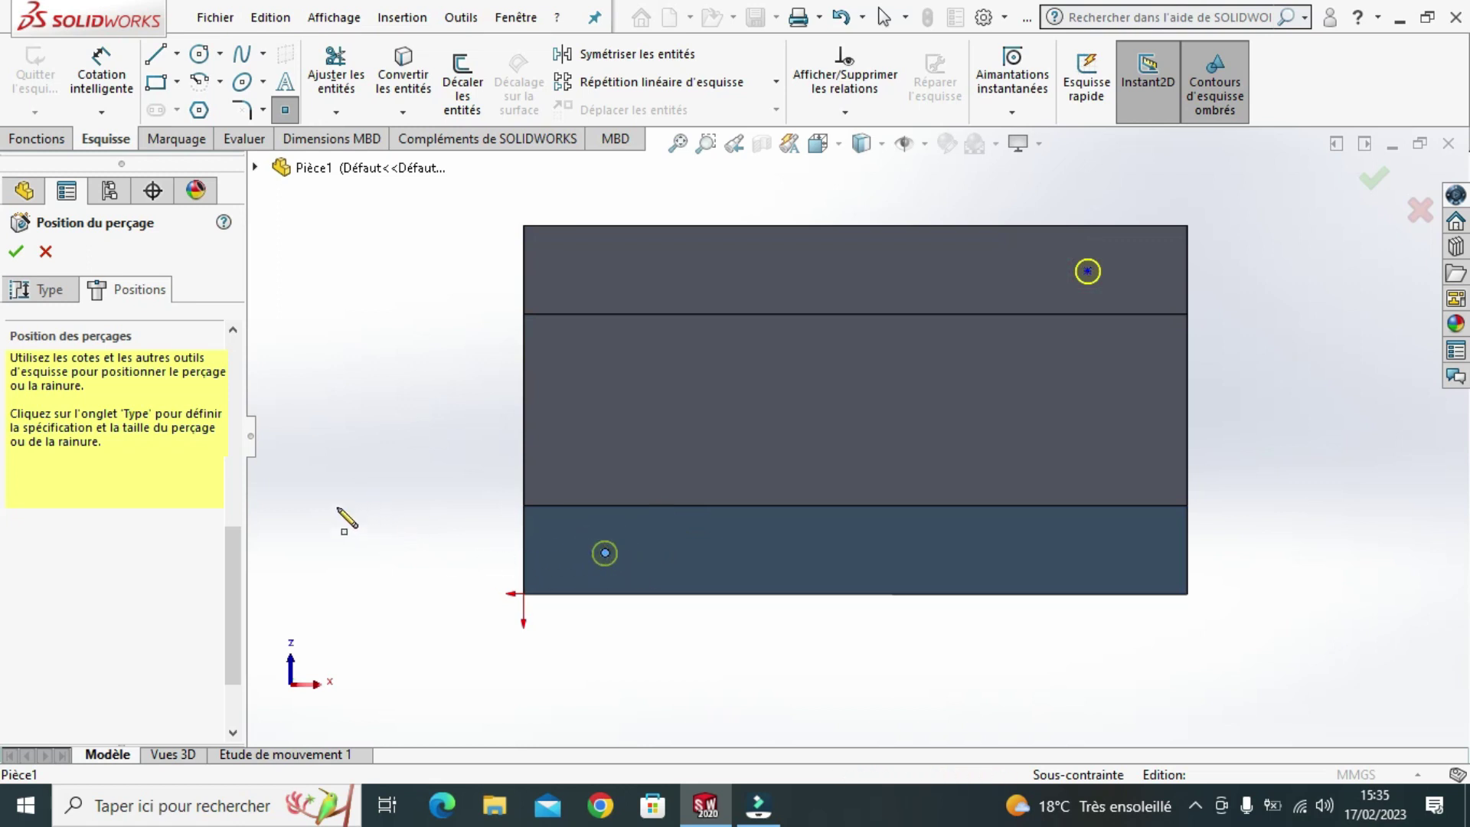
click(101, 81)
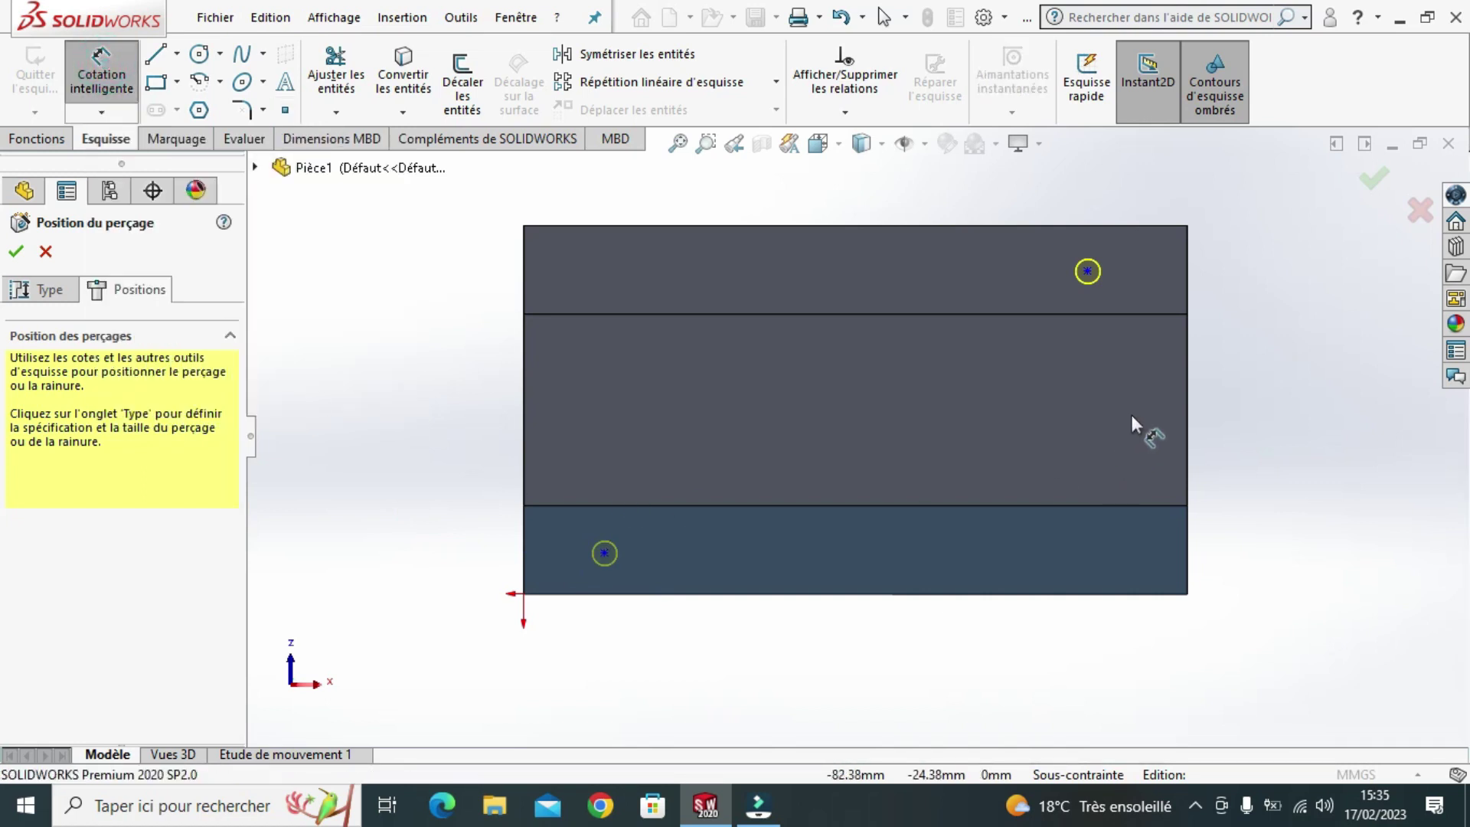
click(606, 553)
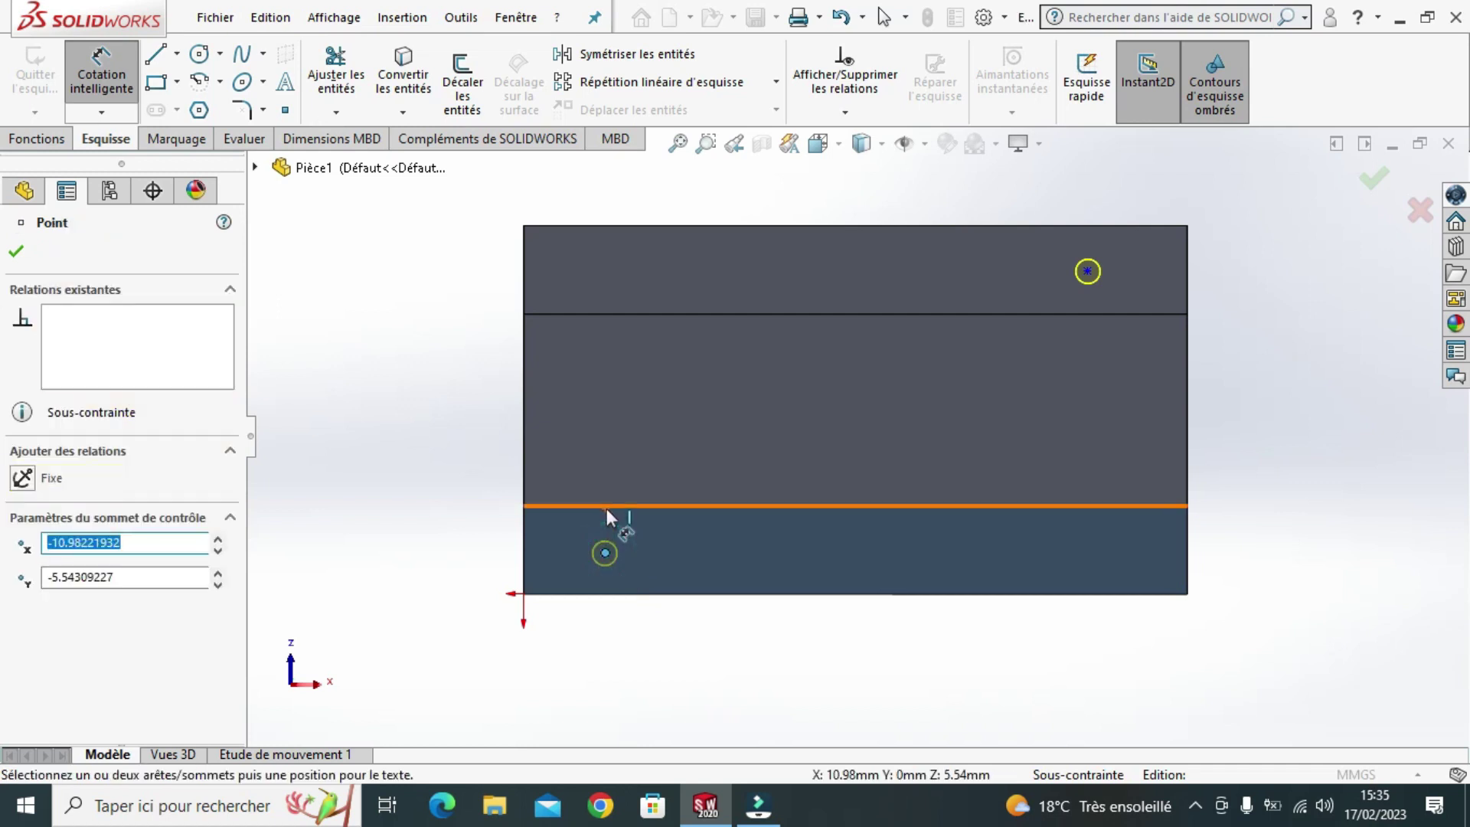
click(607, 507)
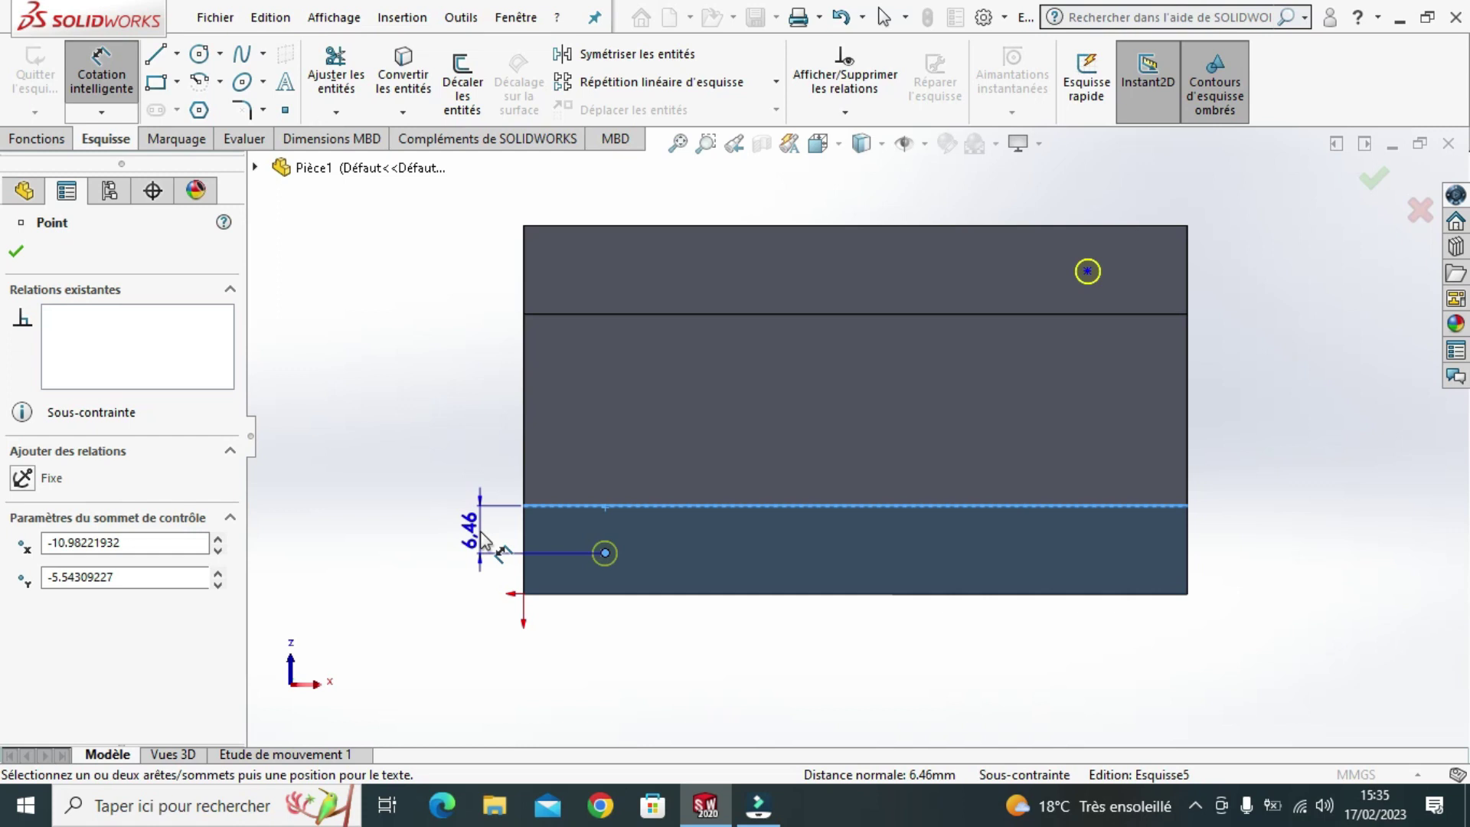
- Locate the lower hole point 6 mm vertically and 10 mm horizontally from the edges
click(480, 530)
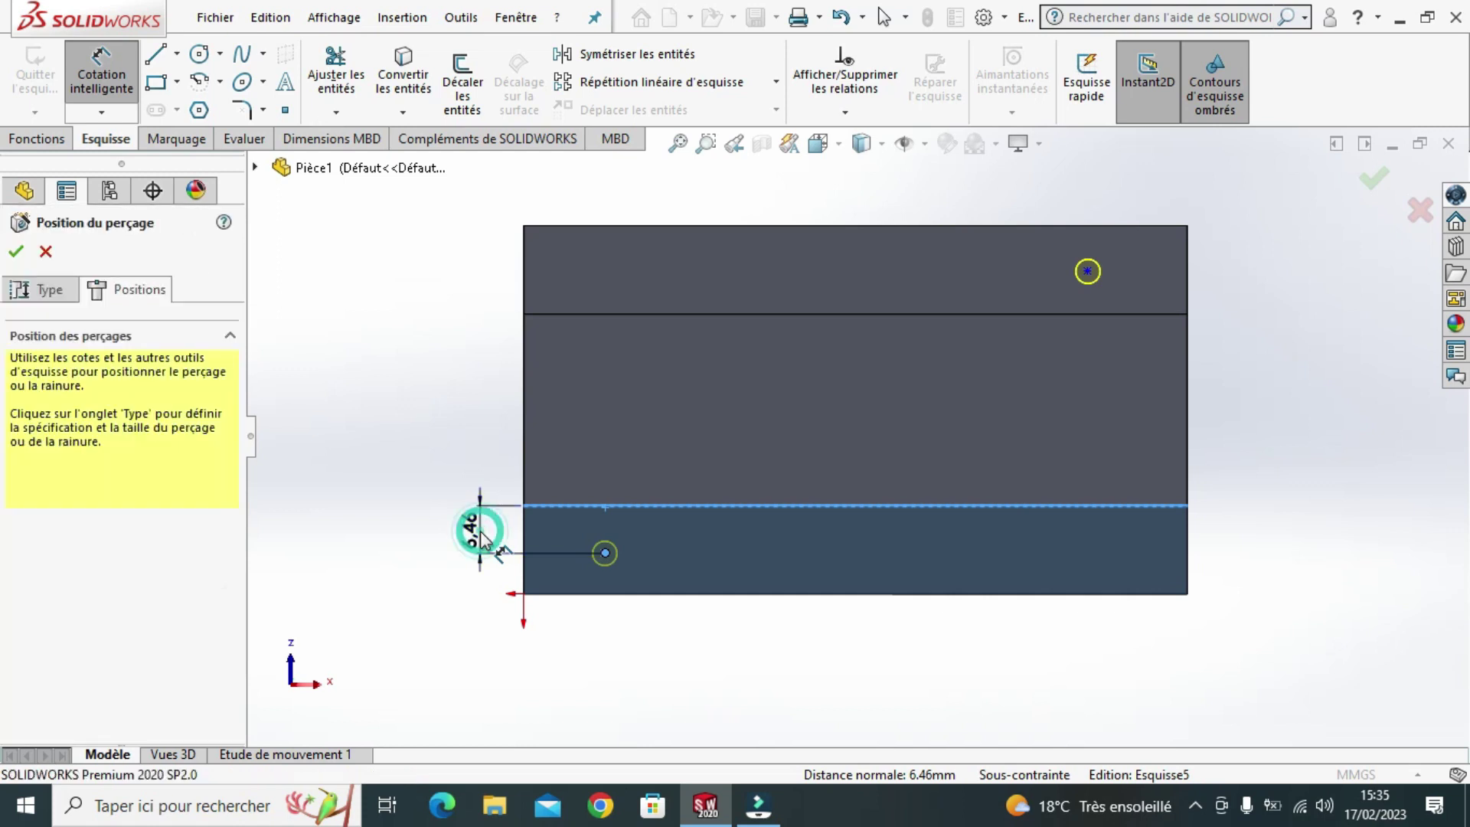
text(6)
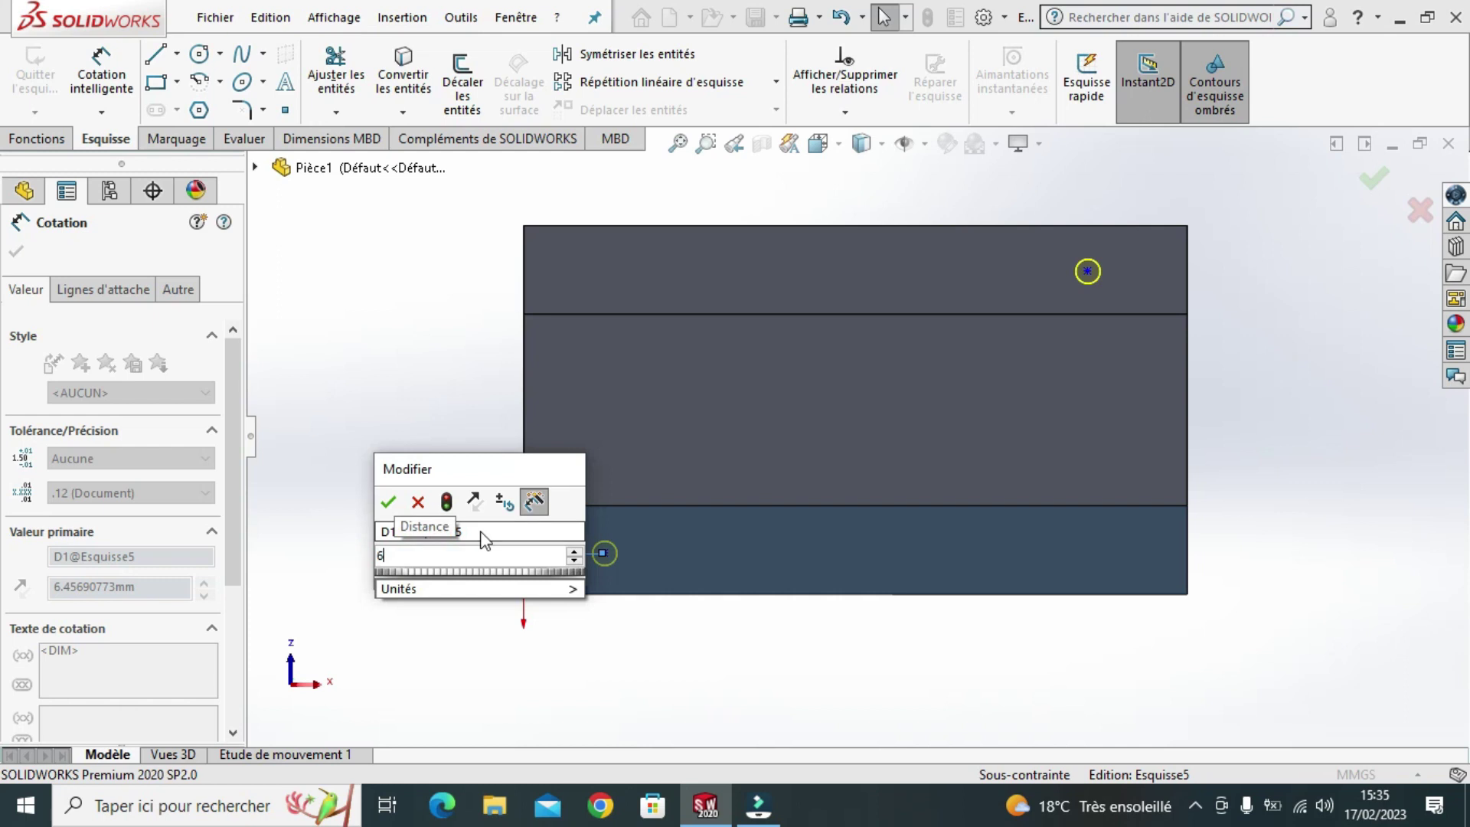
key(Return)
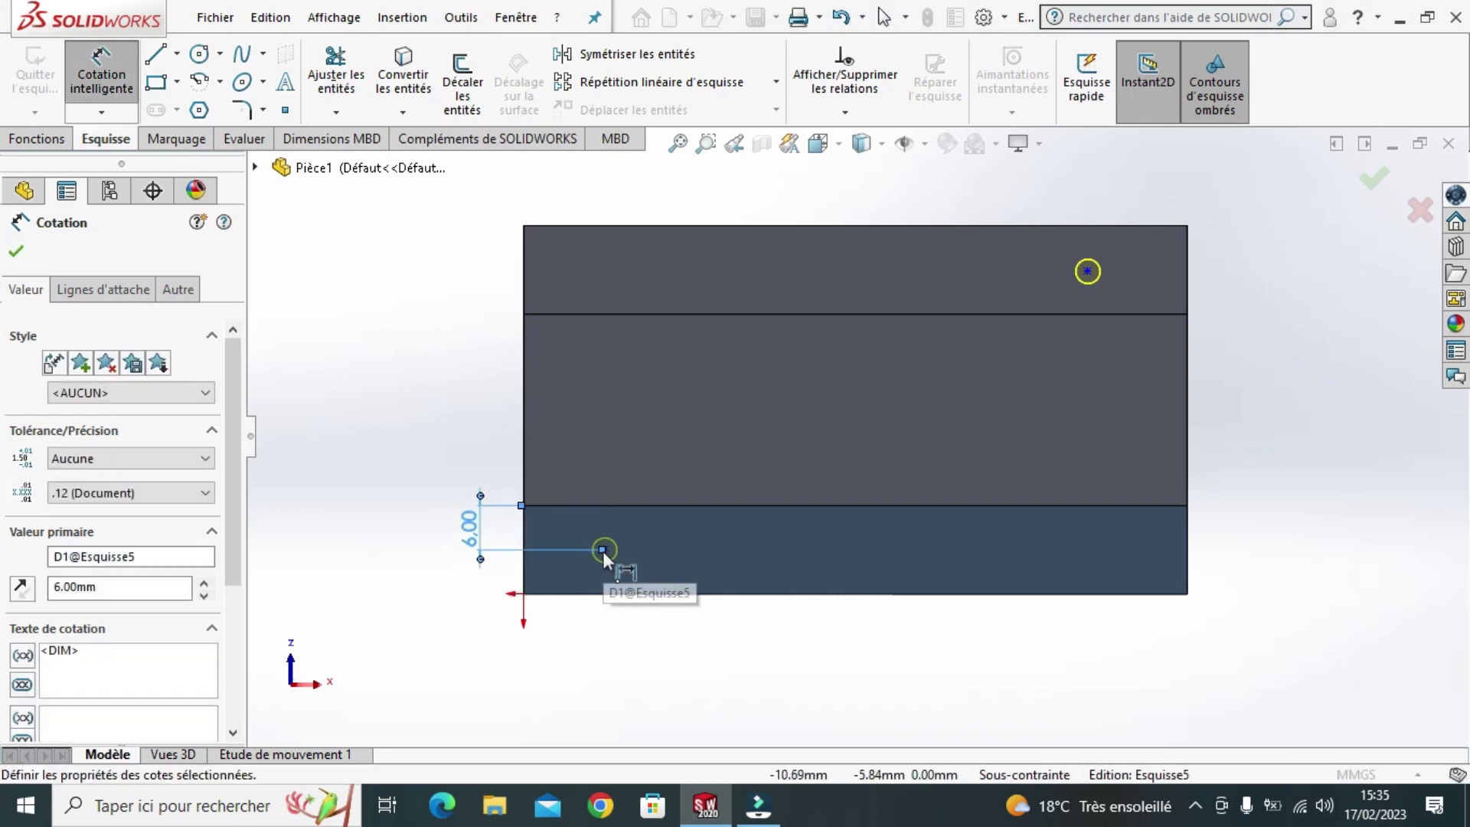
click(526, 586)
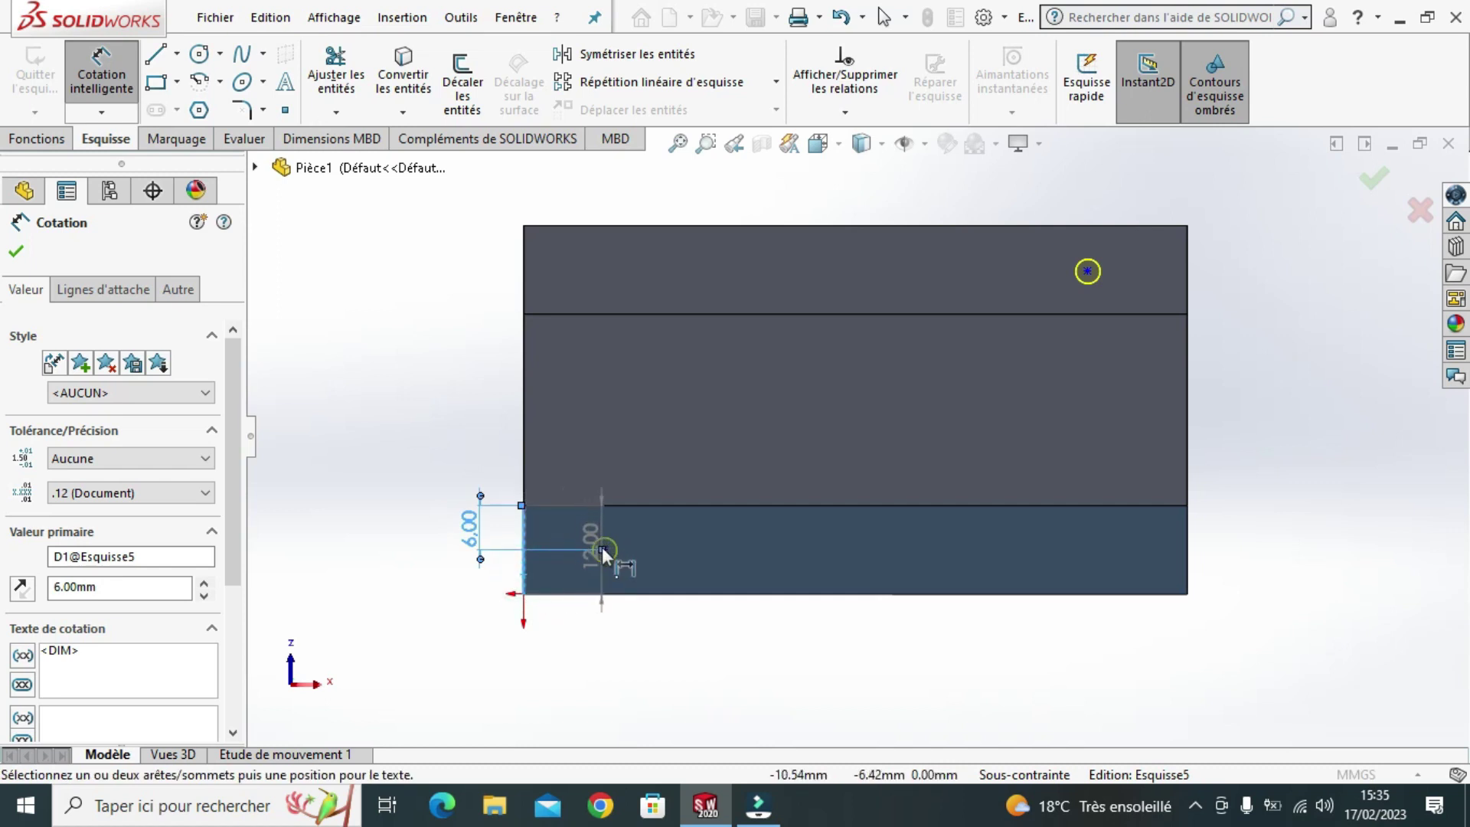
scroll(600, 548, up, 2)
ctrl+middle_drag(607, 563, 657, 565)
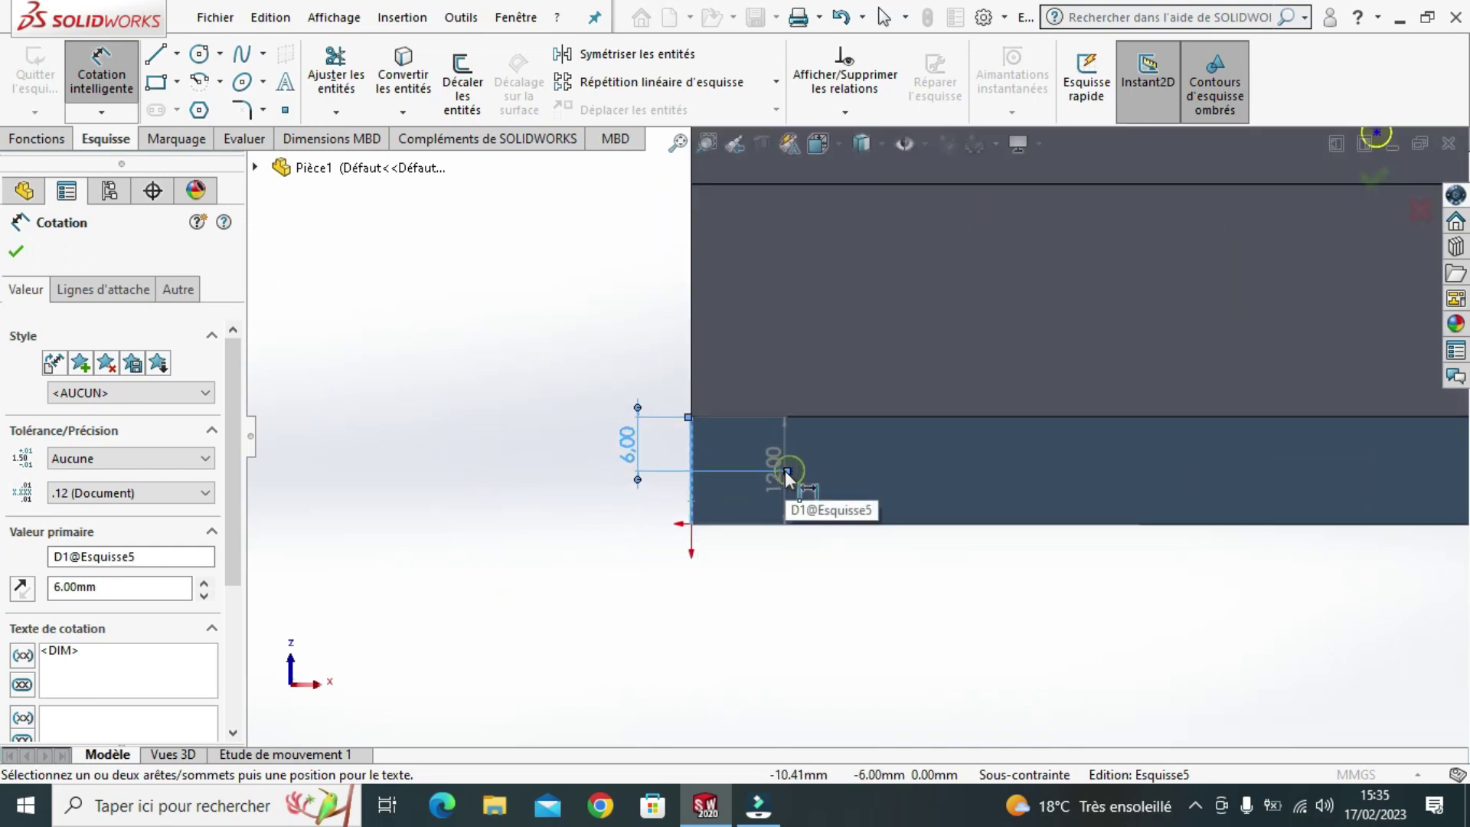
scroll(792, 470, down, 2)
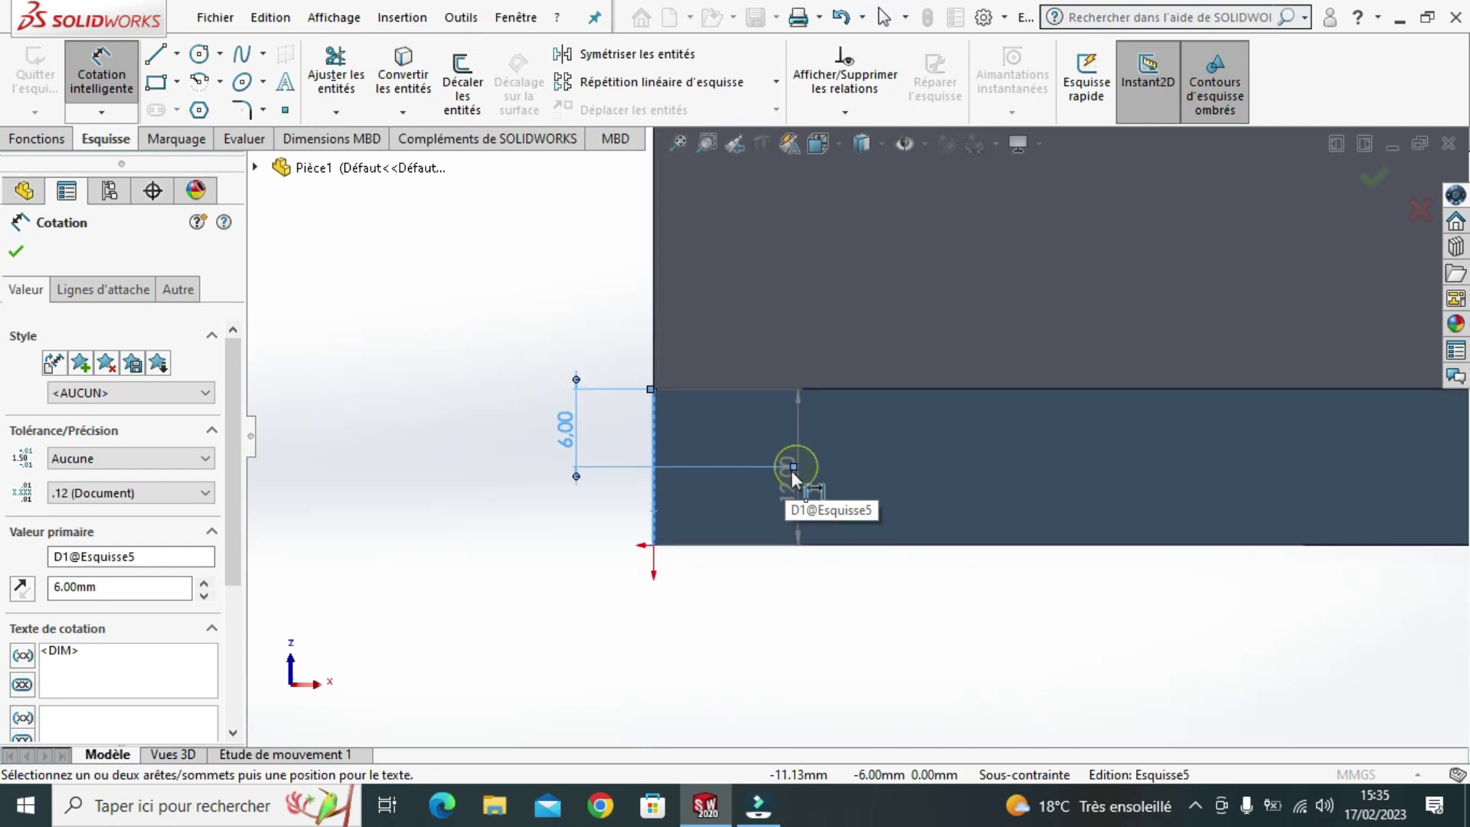
scroll(792, 470, down, 3)
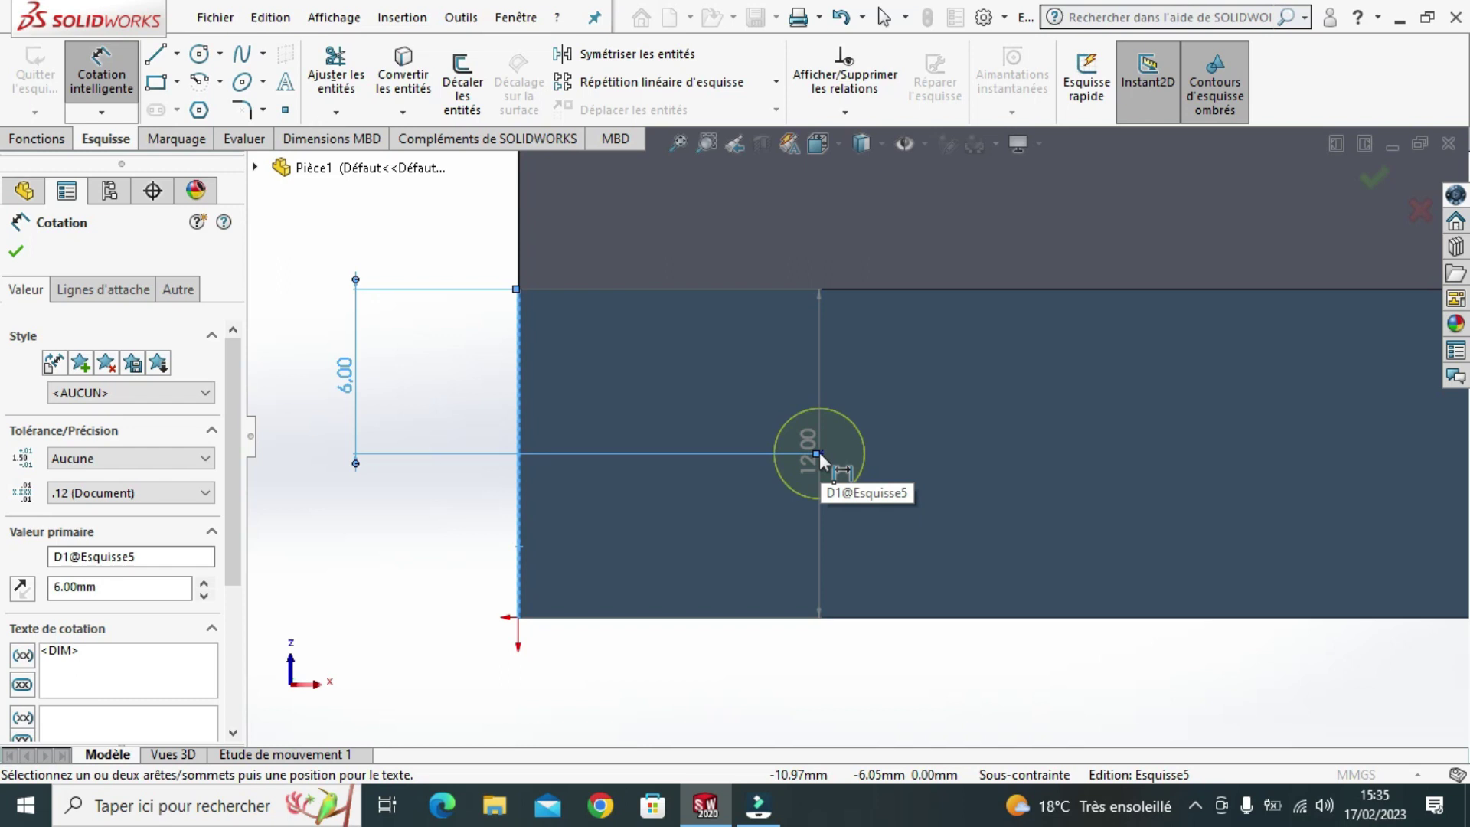
click(817, 454)
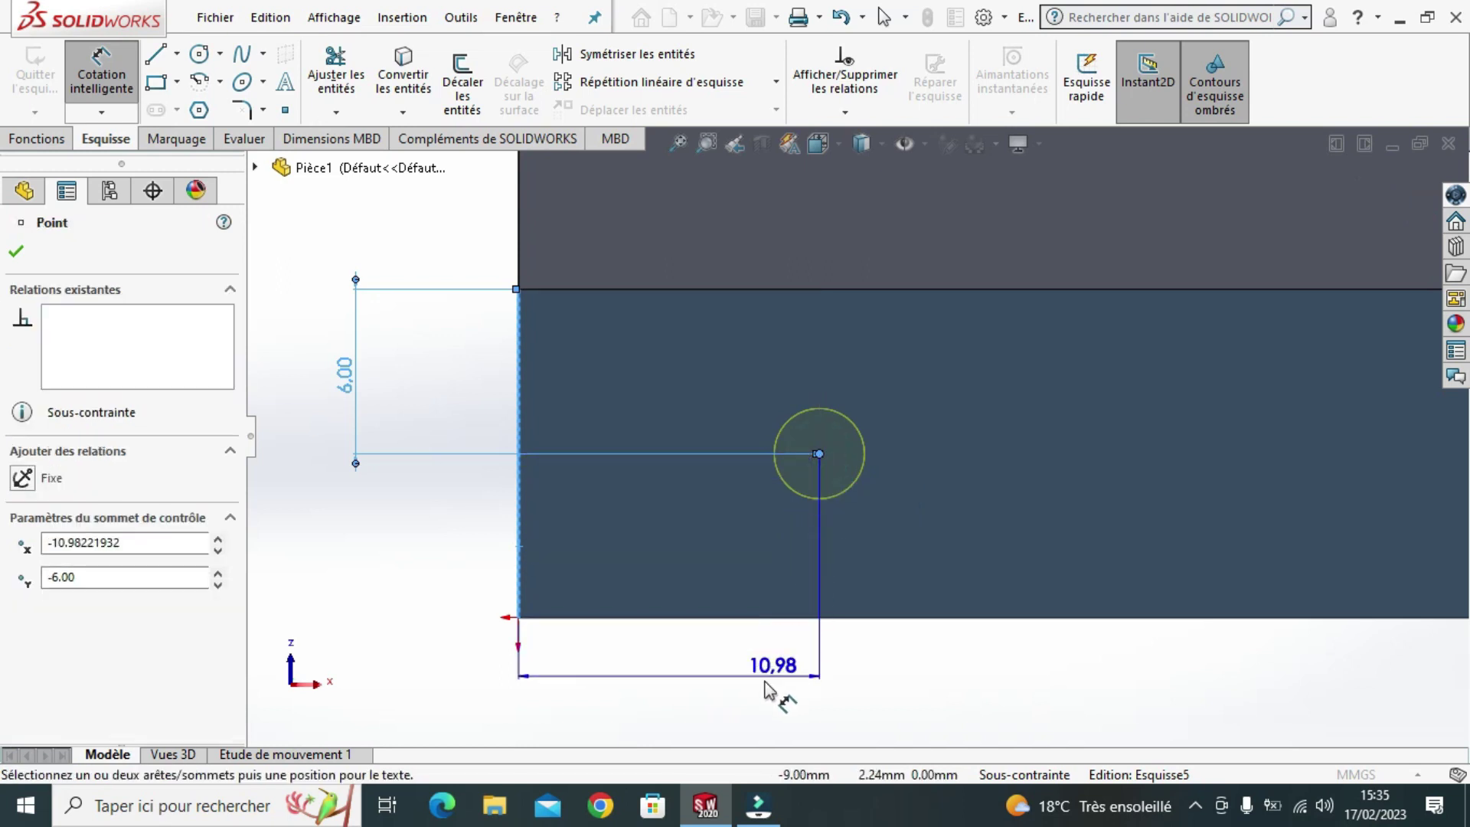
click(740, 709)
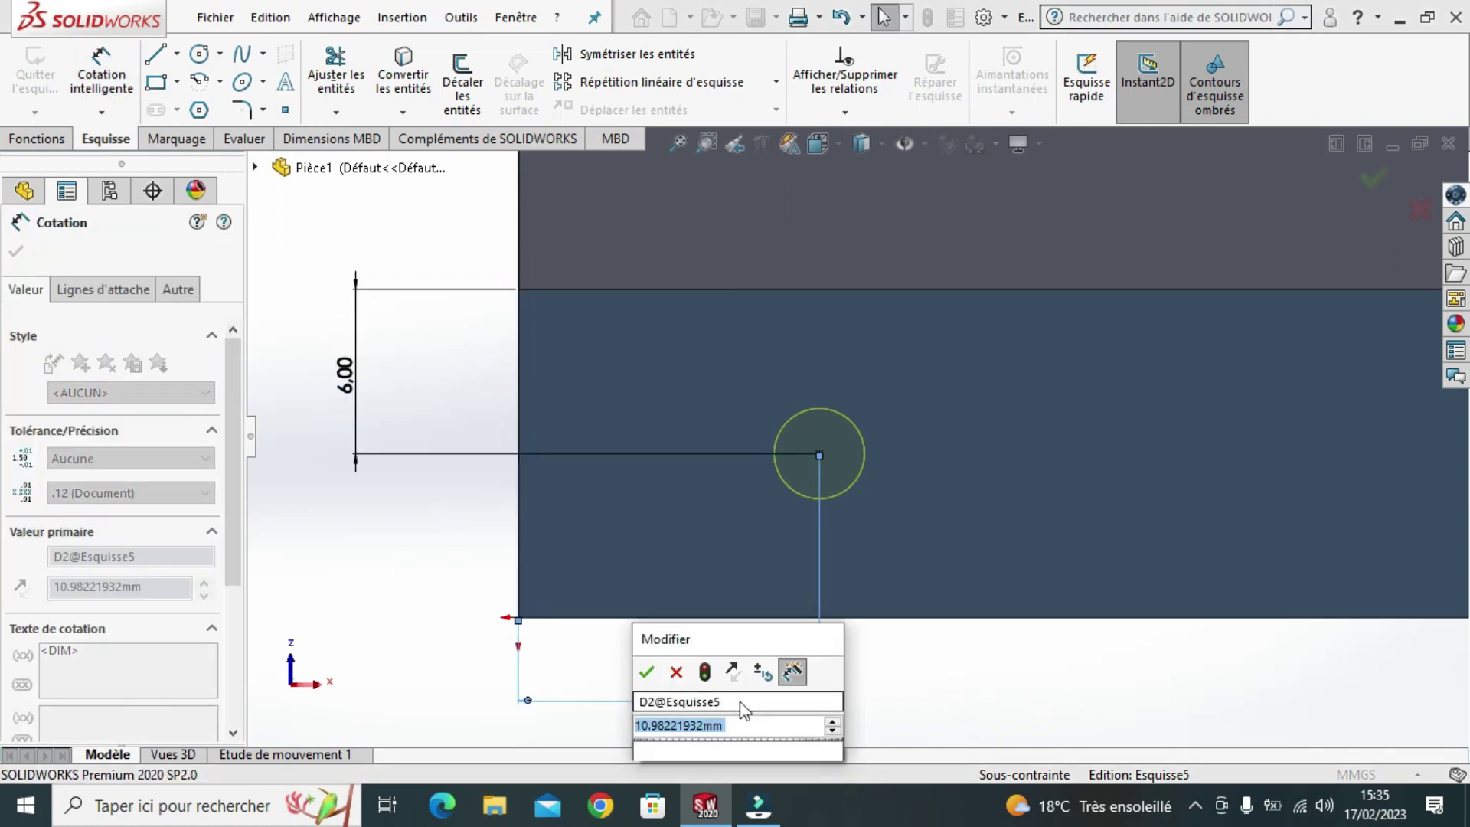
text(10)
key(Return)
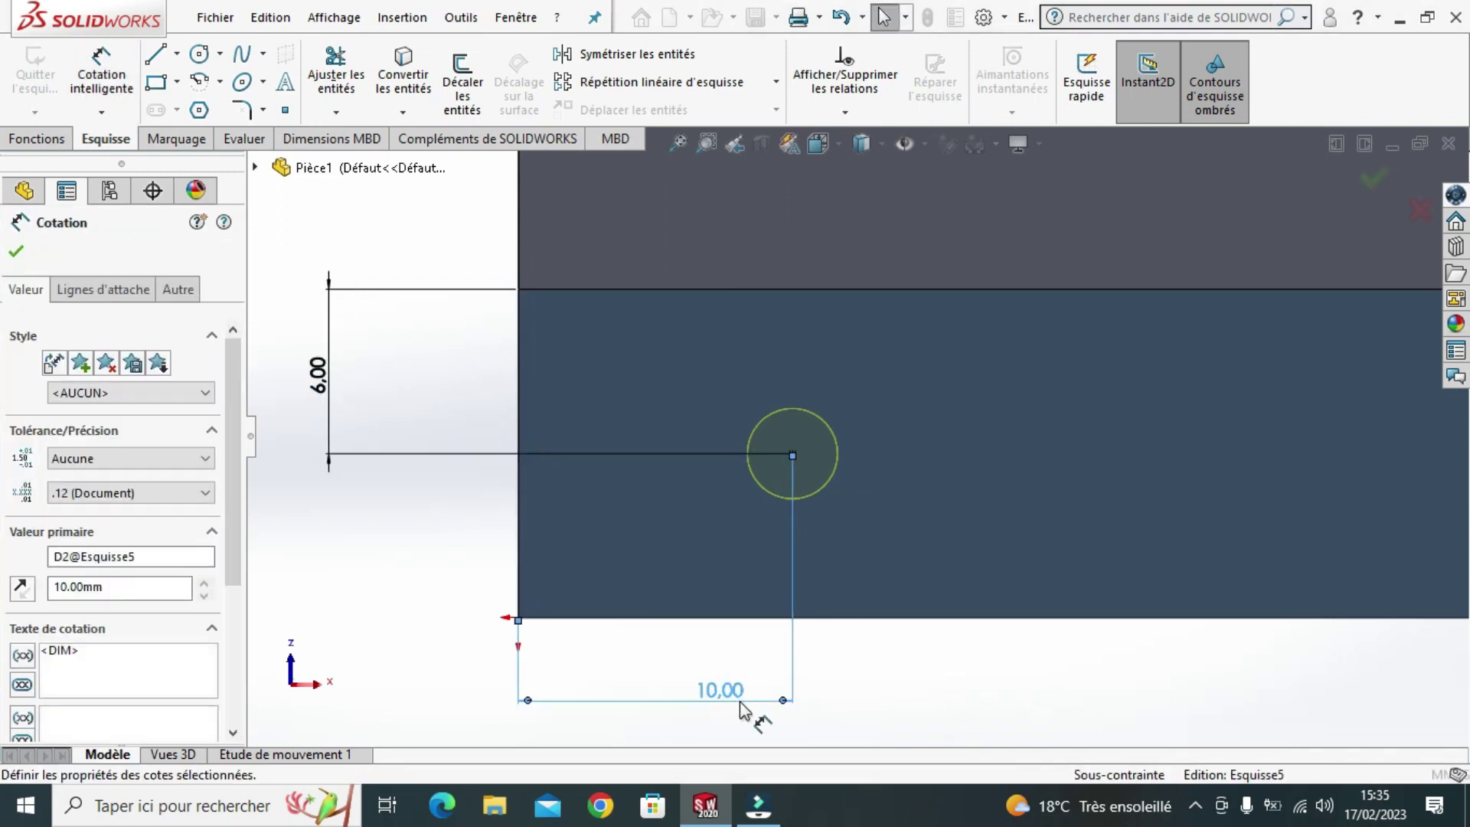
- Dimension the upper hole point 6 mm from the block's top edge
key(f)
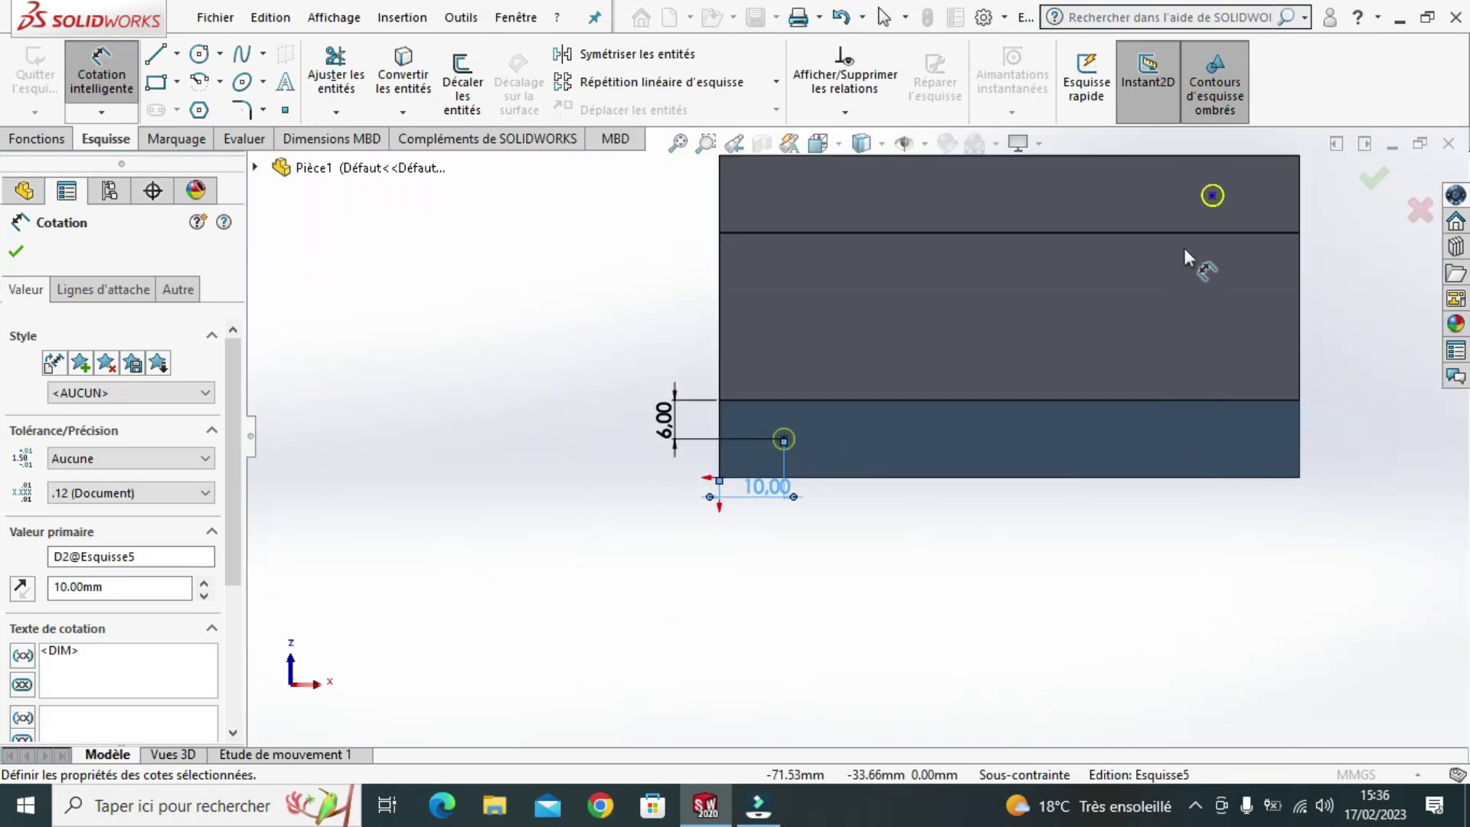
scroll(1112, 324, down, 2)
scroll(1023, 366, down, 3)
scroll(1024, 360, down, 2)
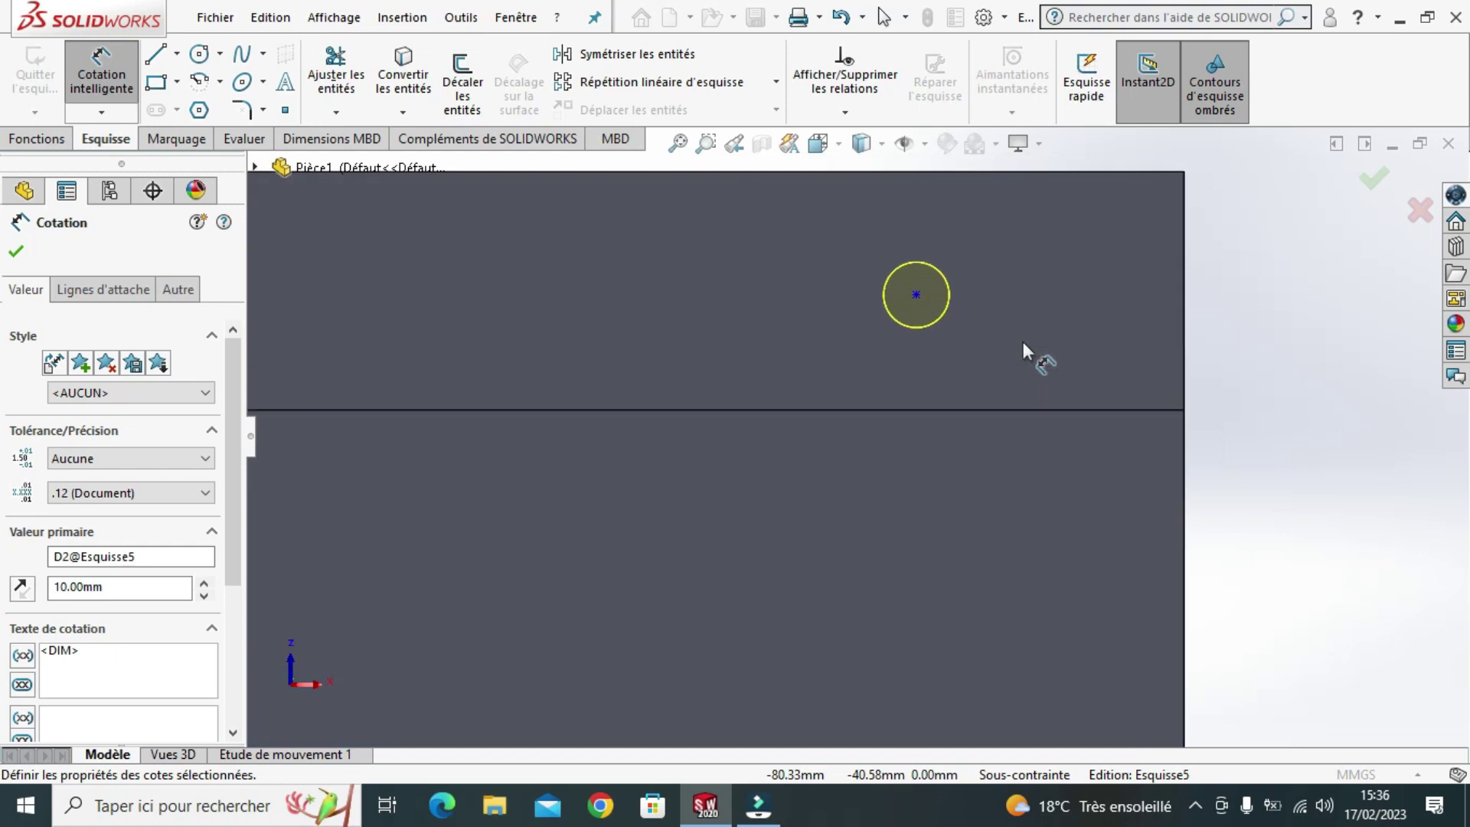
scroll(1026, 351, down, 1)
scroll(1136, 381, up, 1)
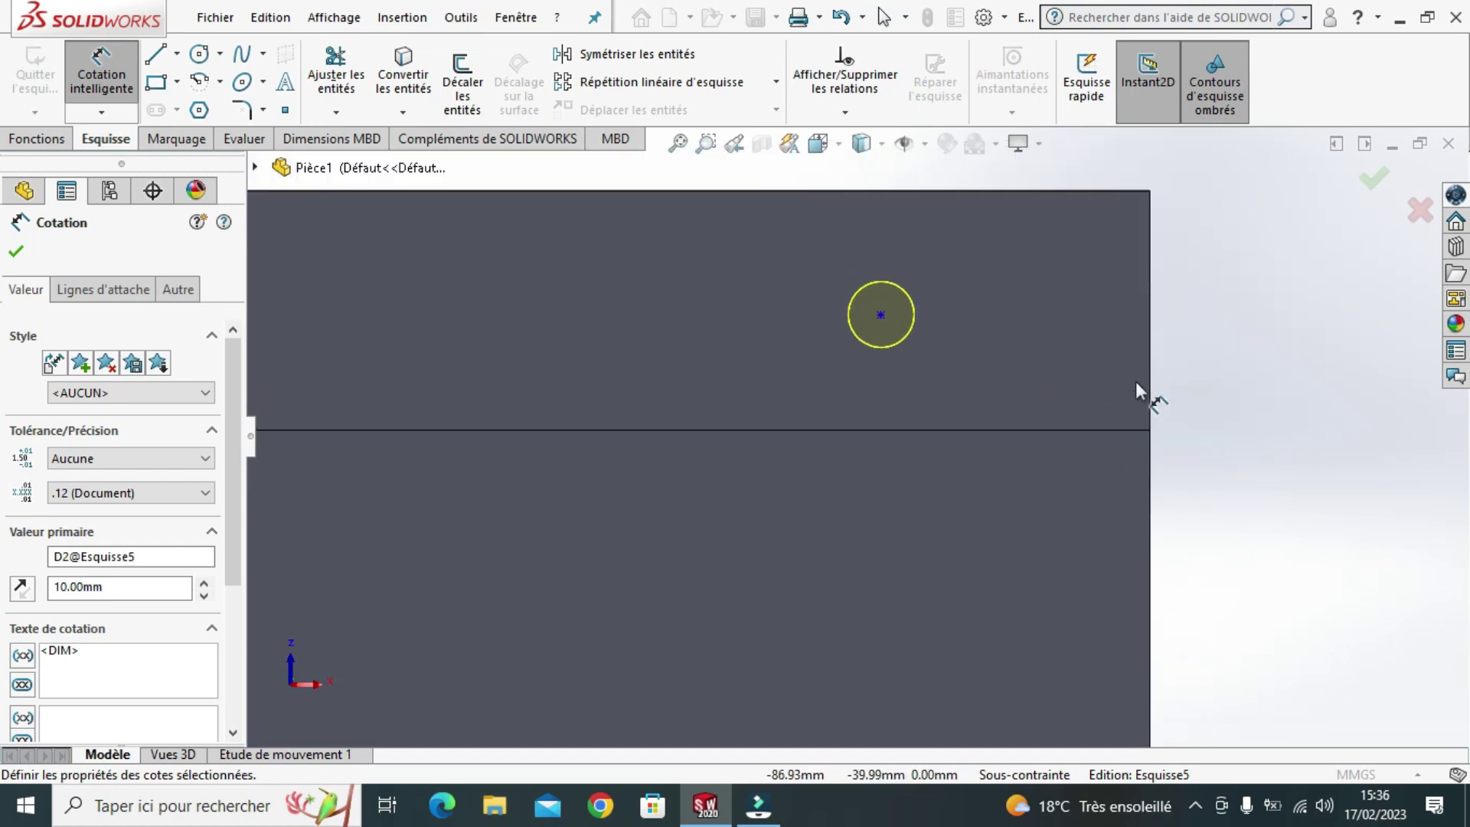
click(875, 191)
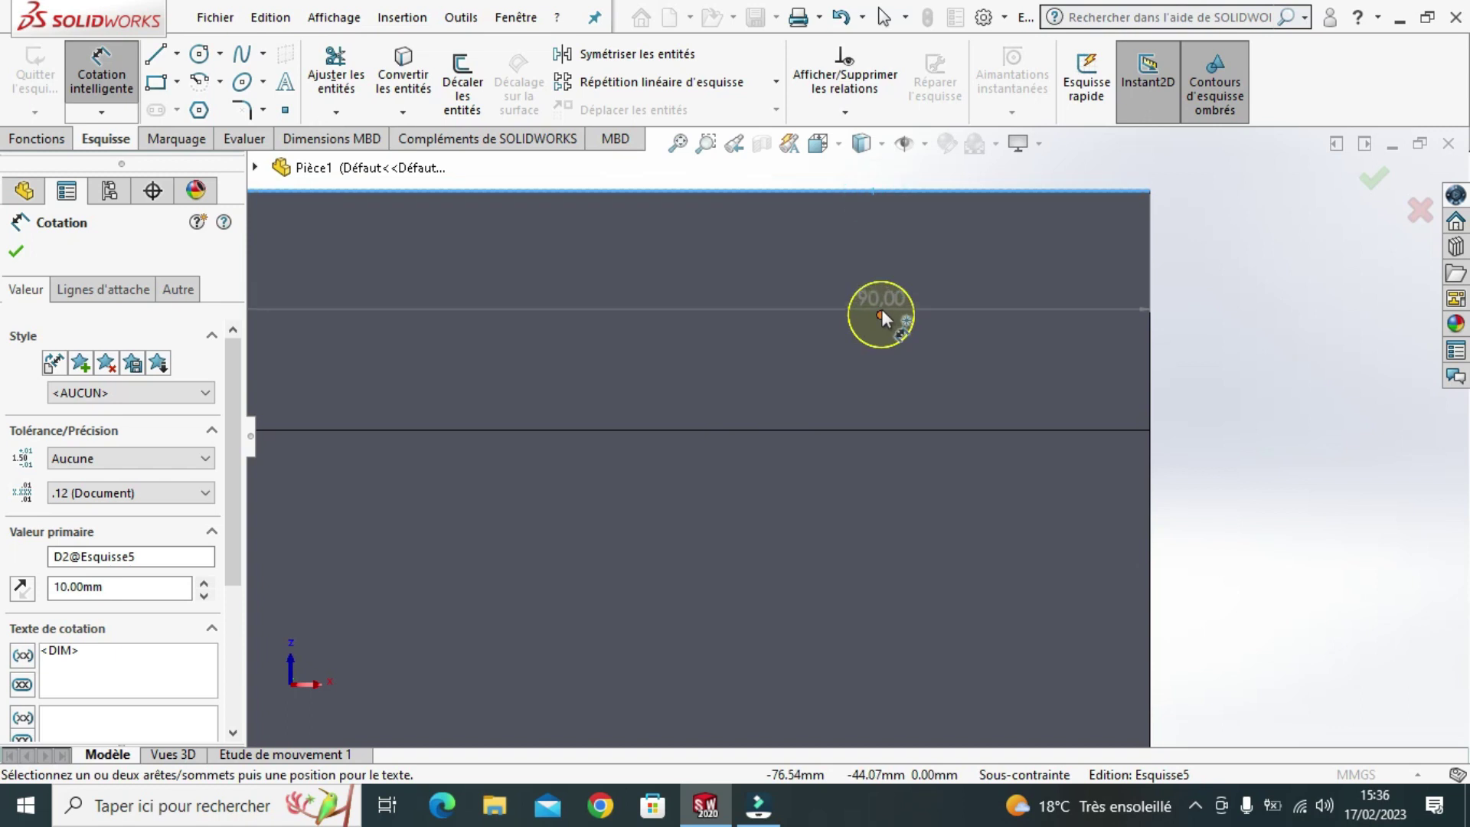
click(881, 313)
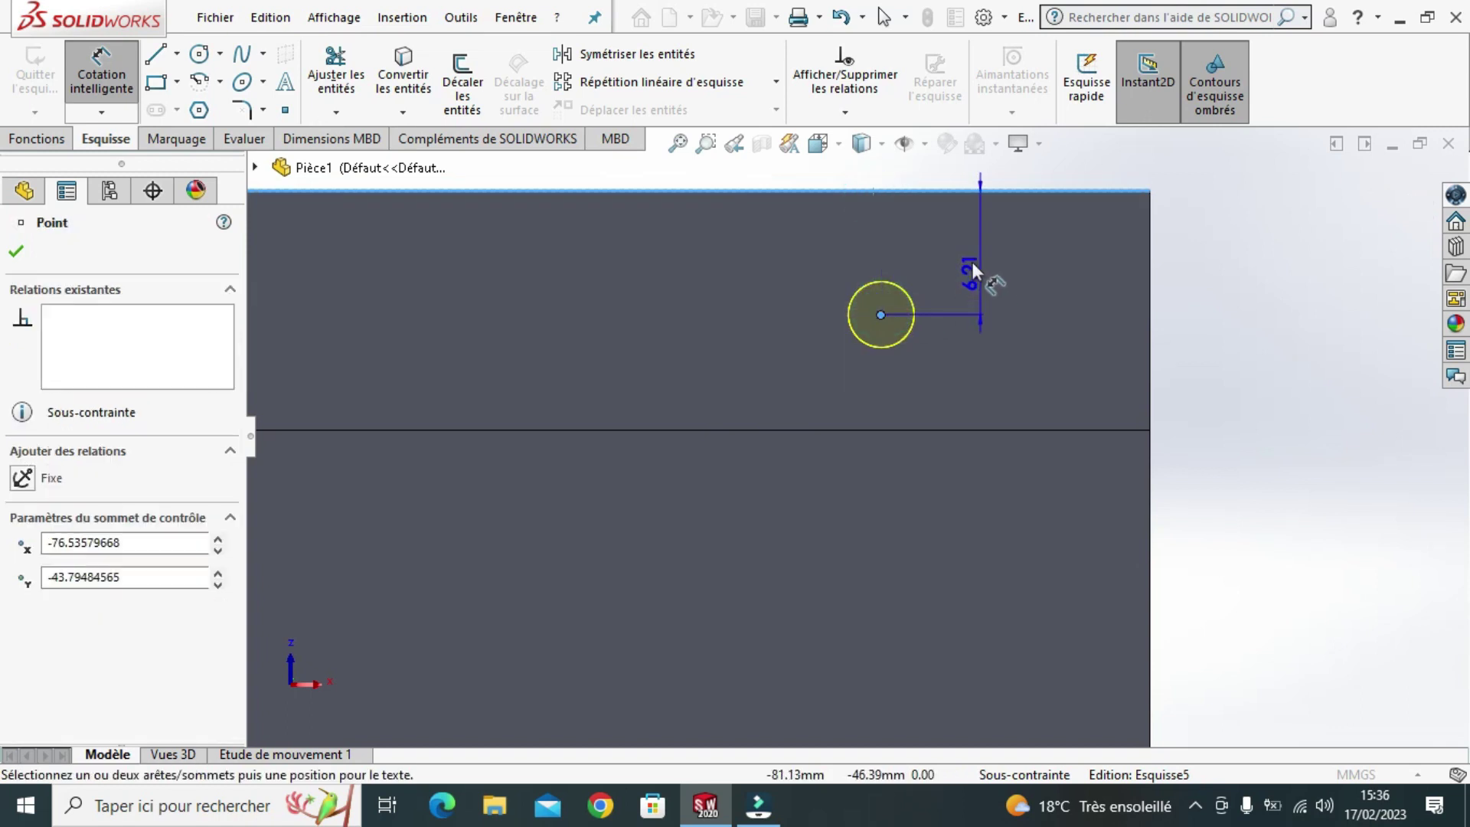
click(971, 260)
click(974, 258)
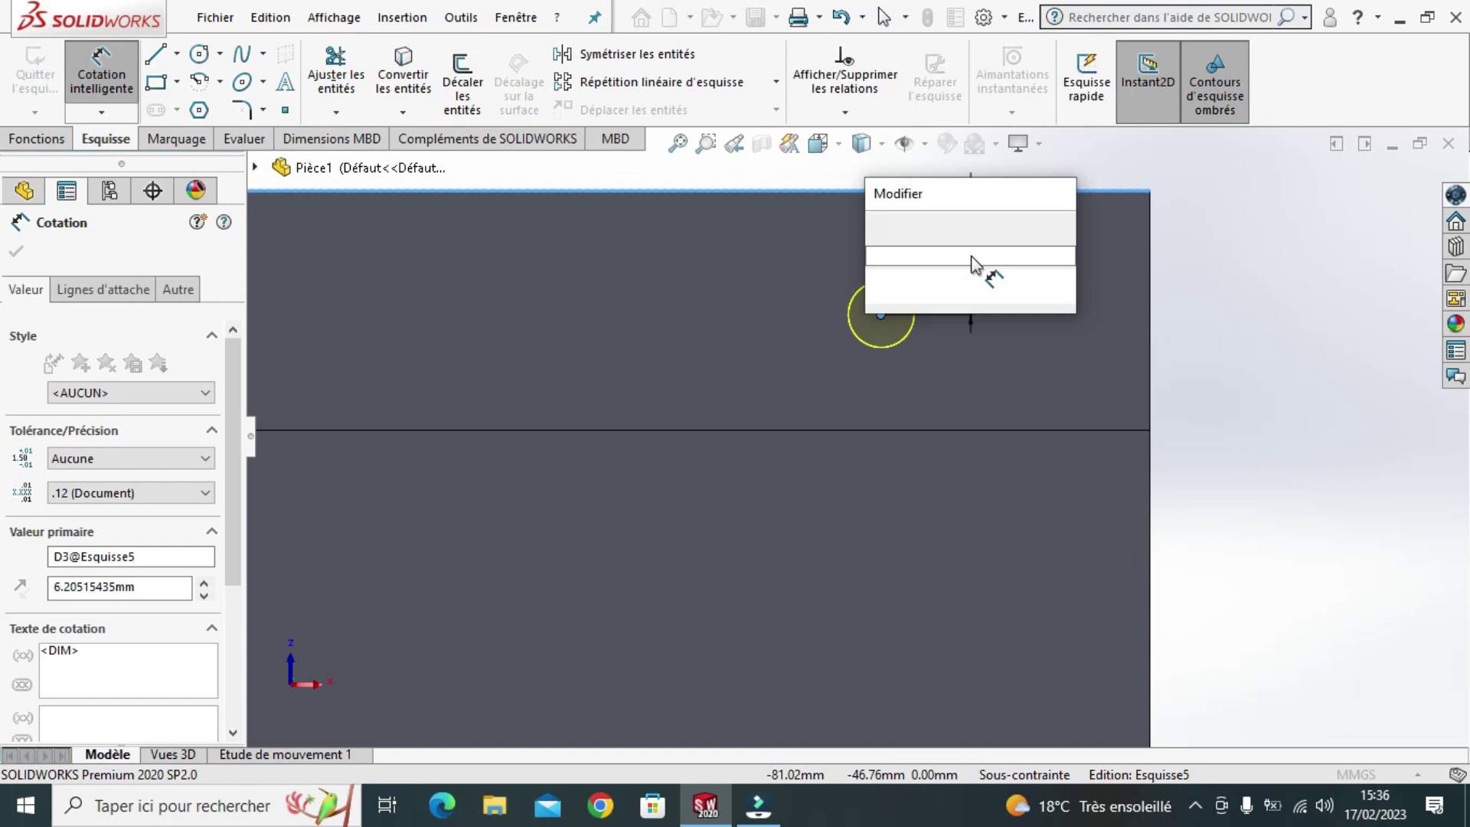
text(6)
key(Return)
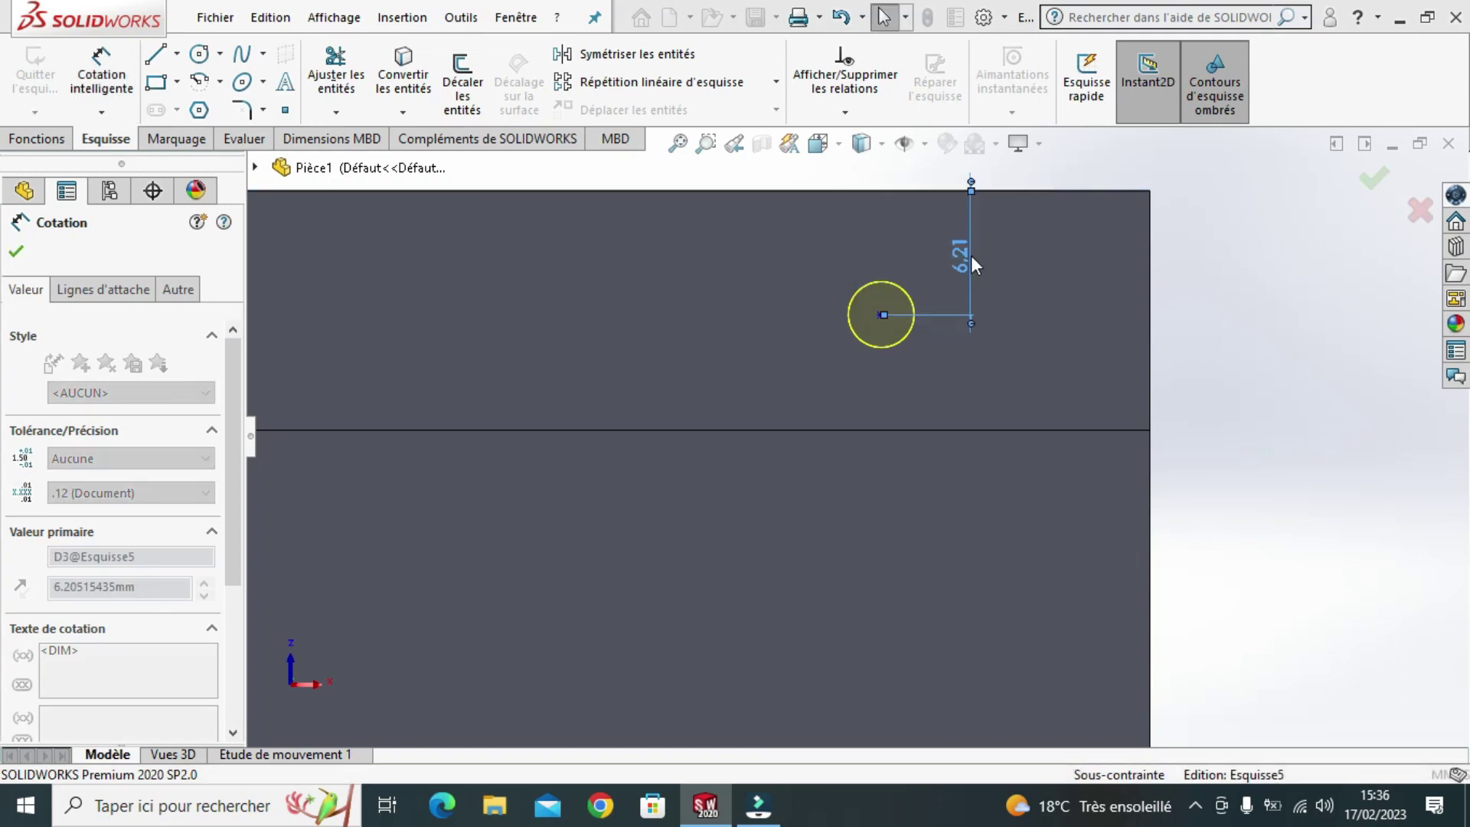
- Set the upper point 10 mm from the right edge and create the M4 tapped holes
click(1151, 351)
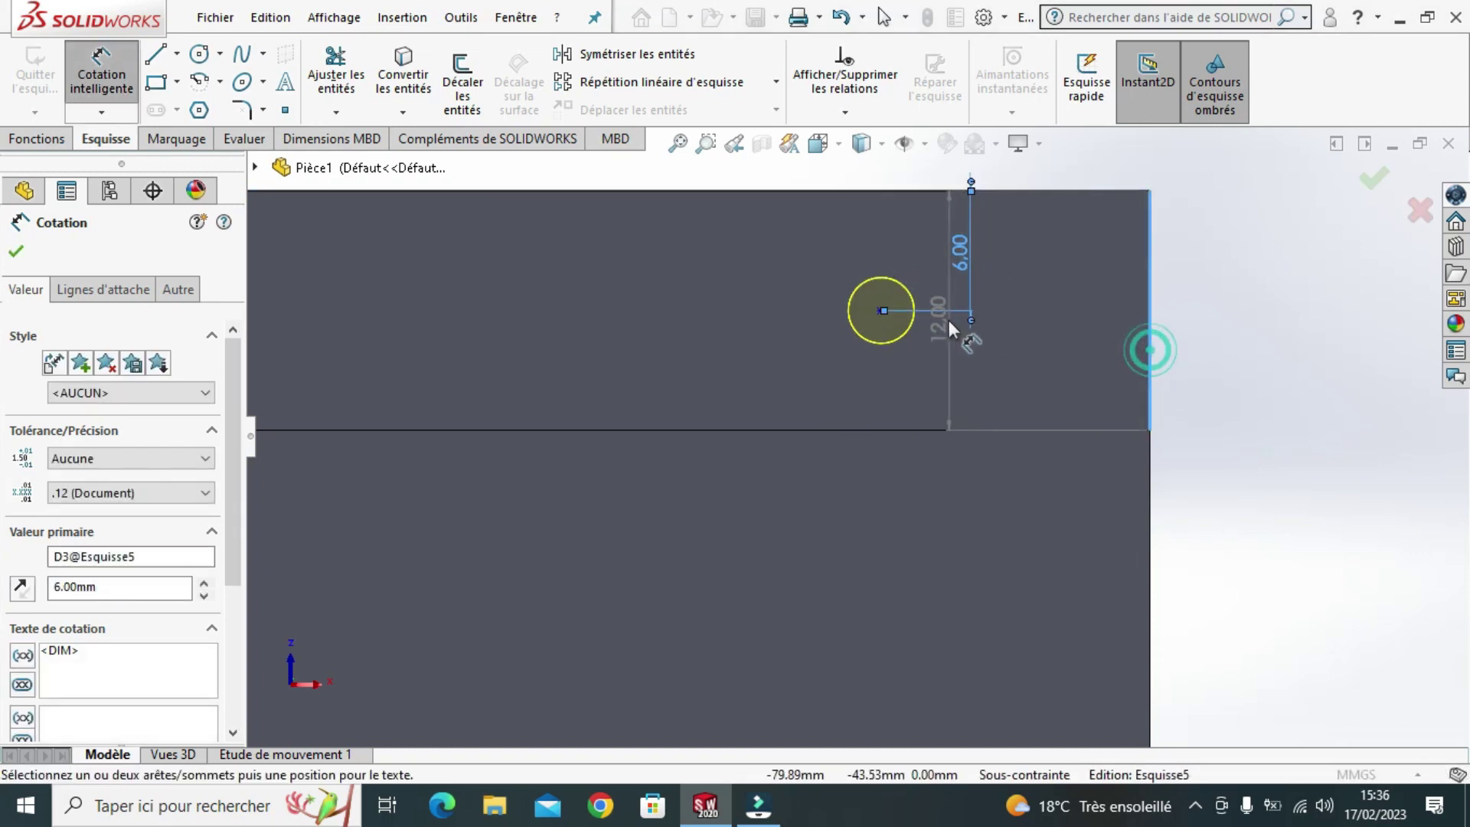
click(883, 310)
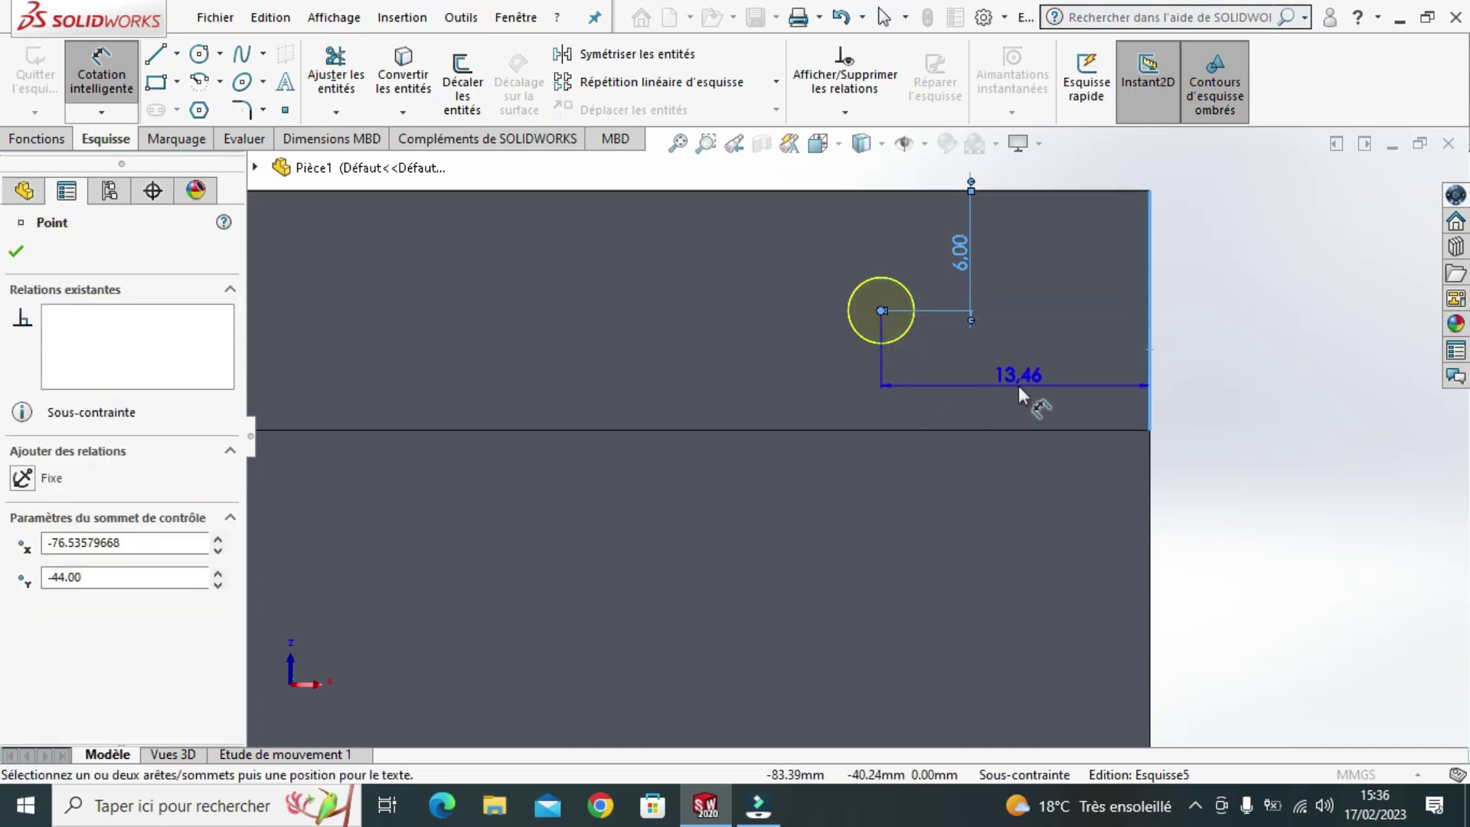
click(1019, 385)
text(10)
key(Return)
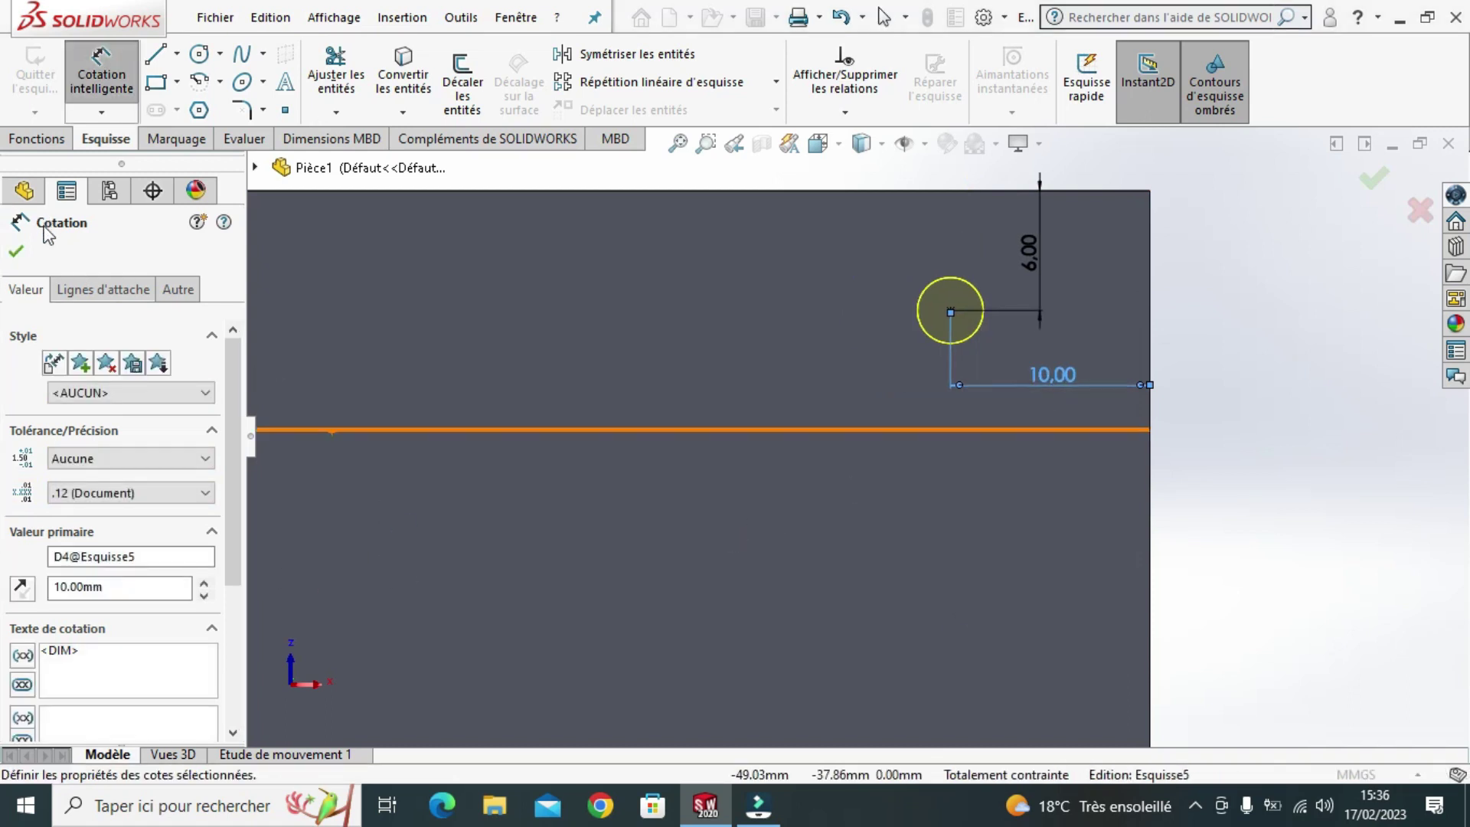
click(18, 251)
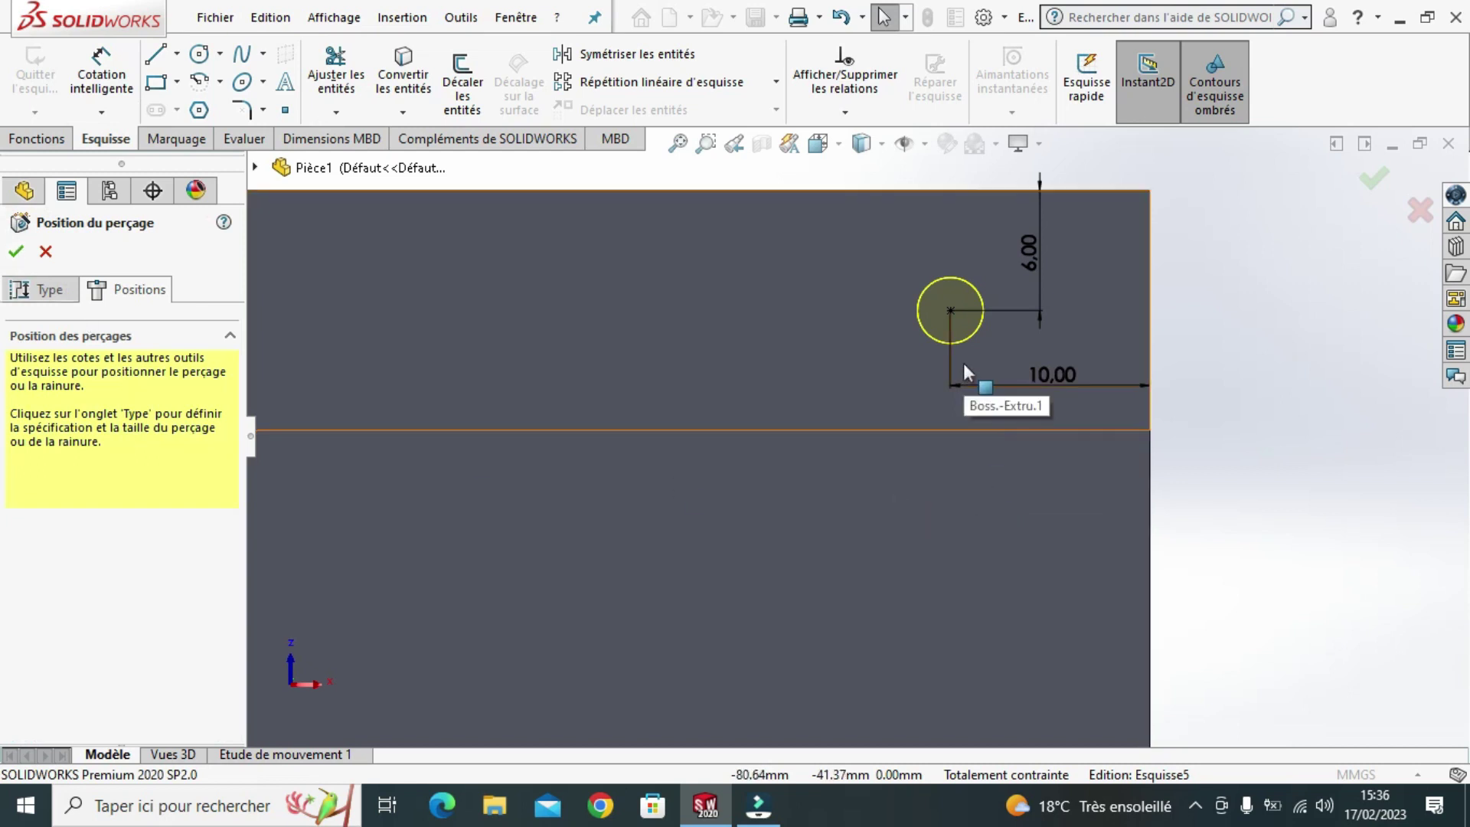
click(16, 251)
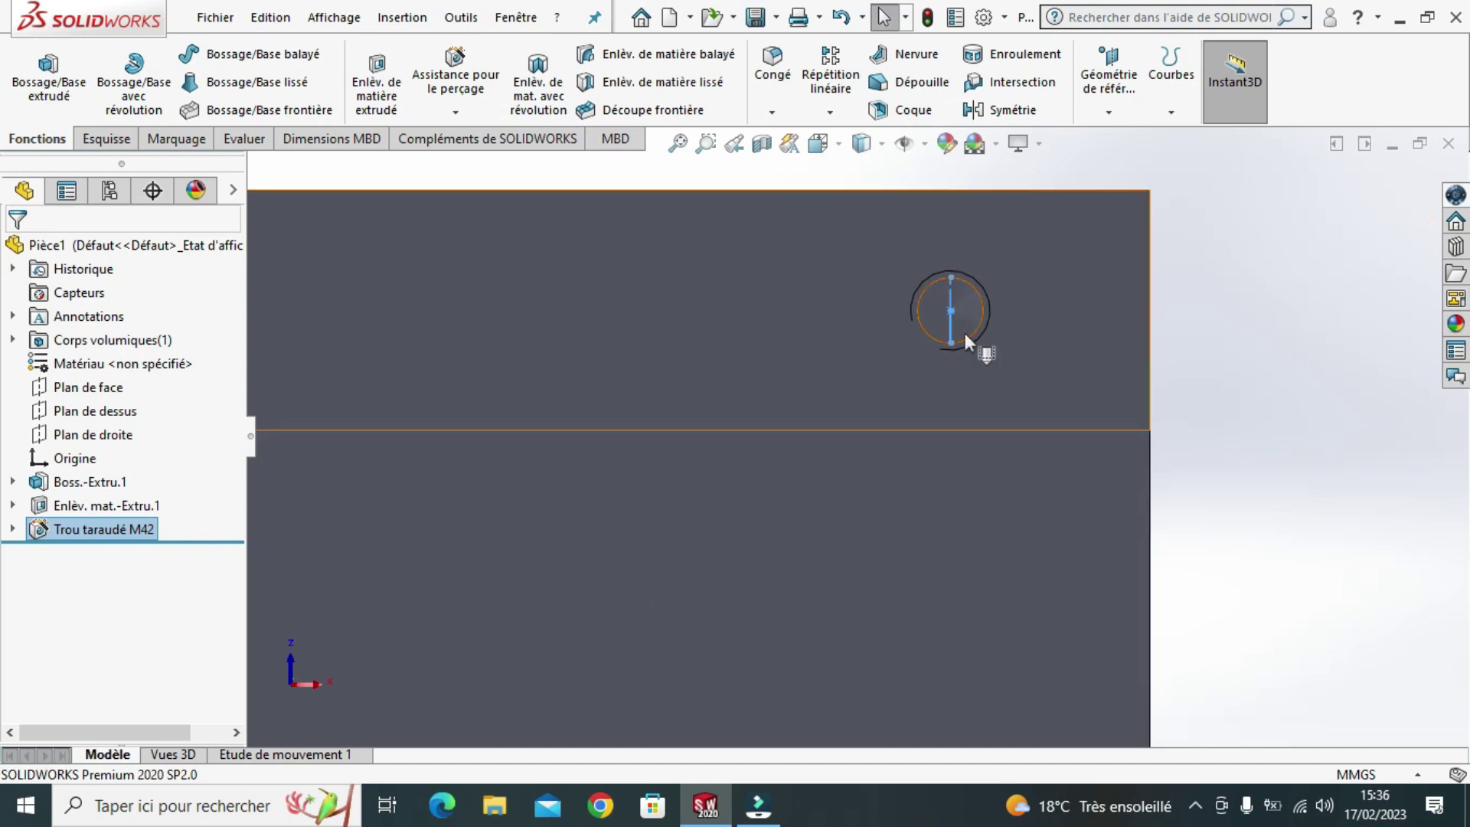
- Orbit the tapped block into a 3D view and select its U-shaped end face
scroll(793, 380, down, 2)
scroll(793, 380, up, 5)
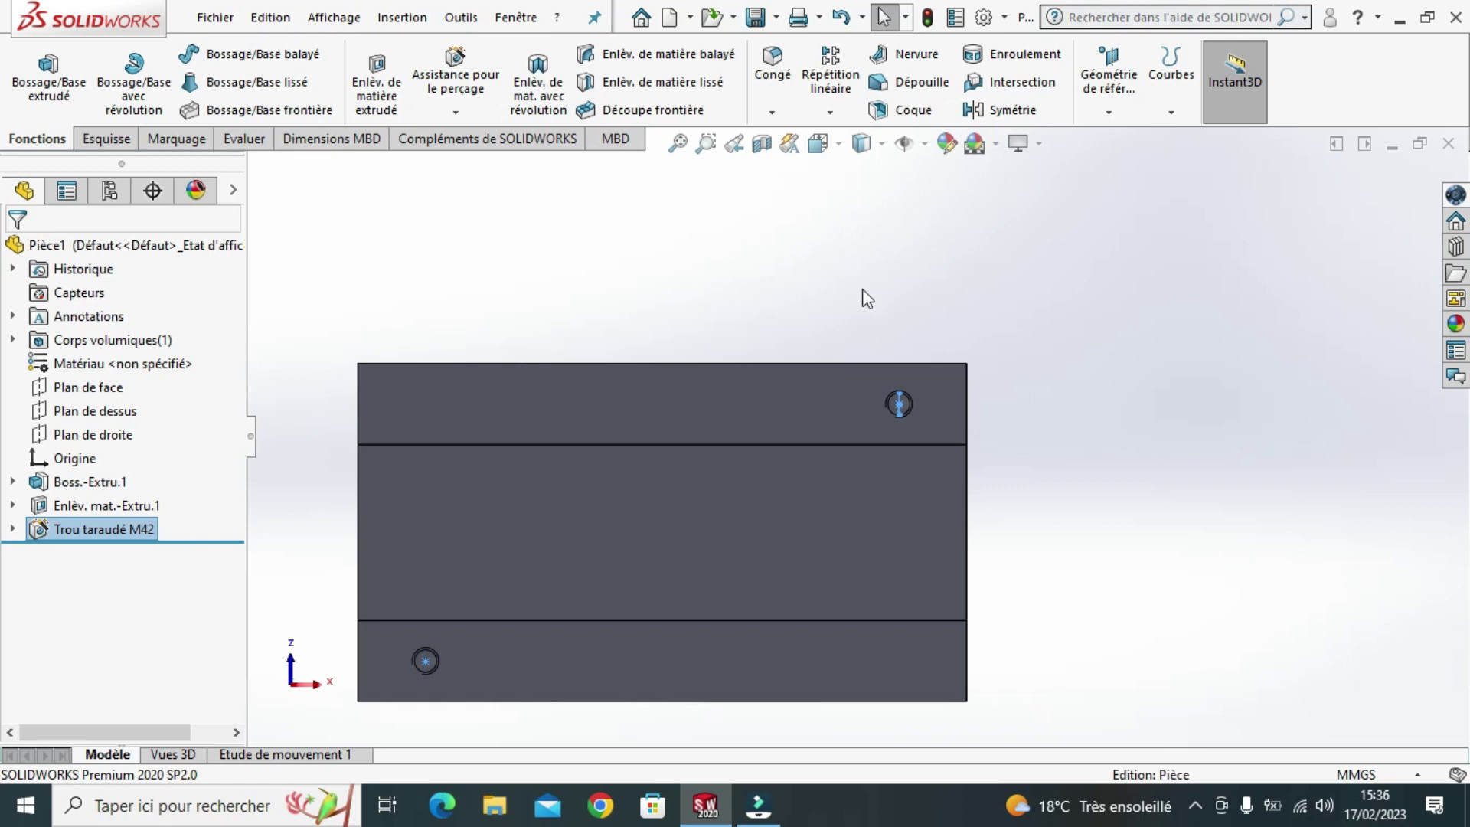
mouse_move(966, 269)
middle_down()
mouse_move(850, 310)
mouse_move(771, 268)
mouse_move(938, 205)
middle_up()
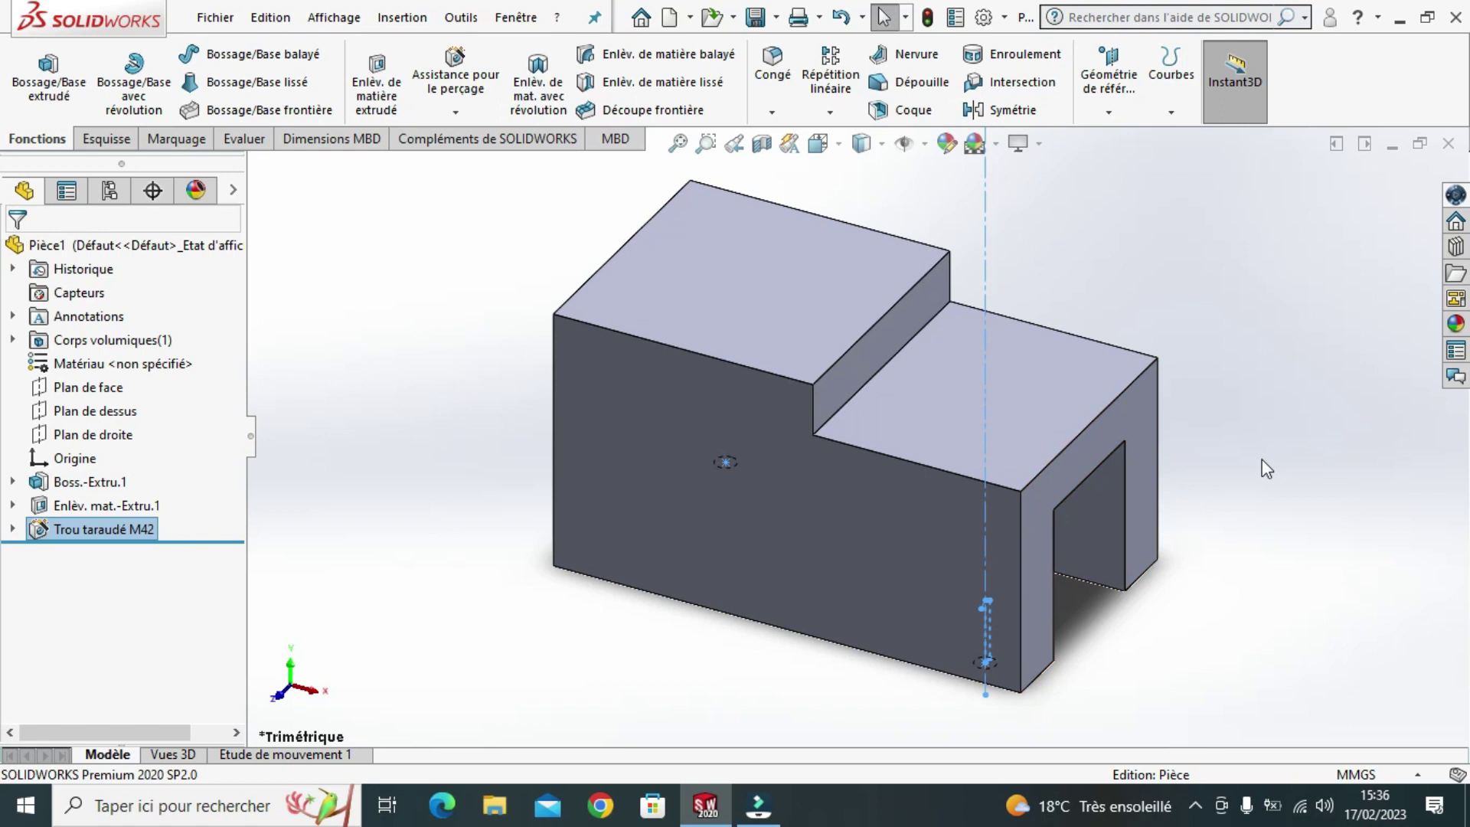
middle_drag(1250, 468, 1223, 480)
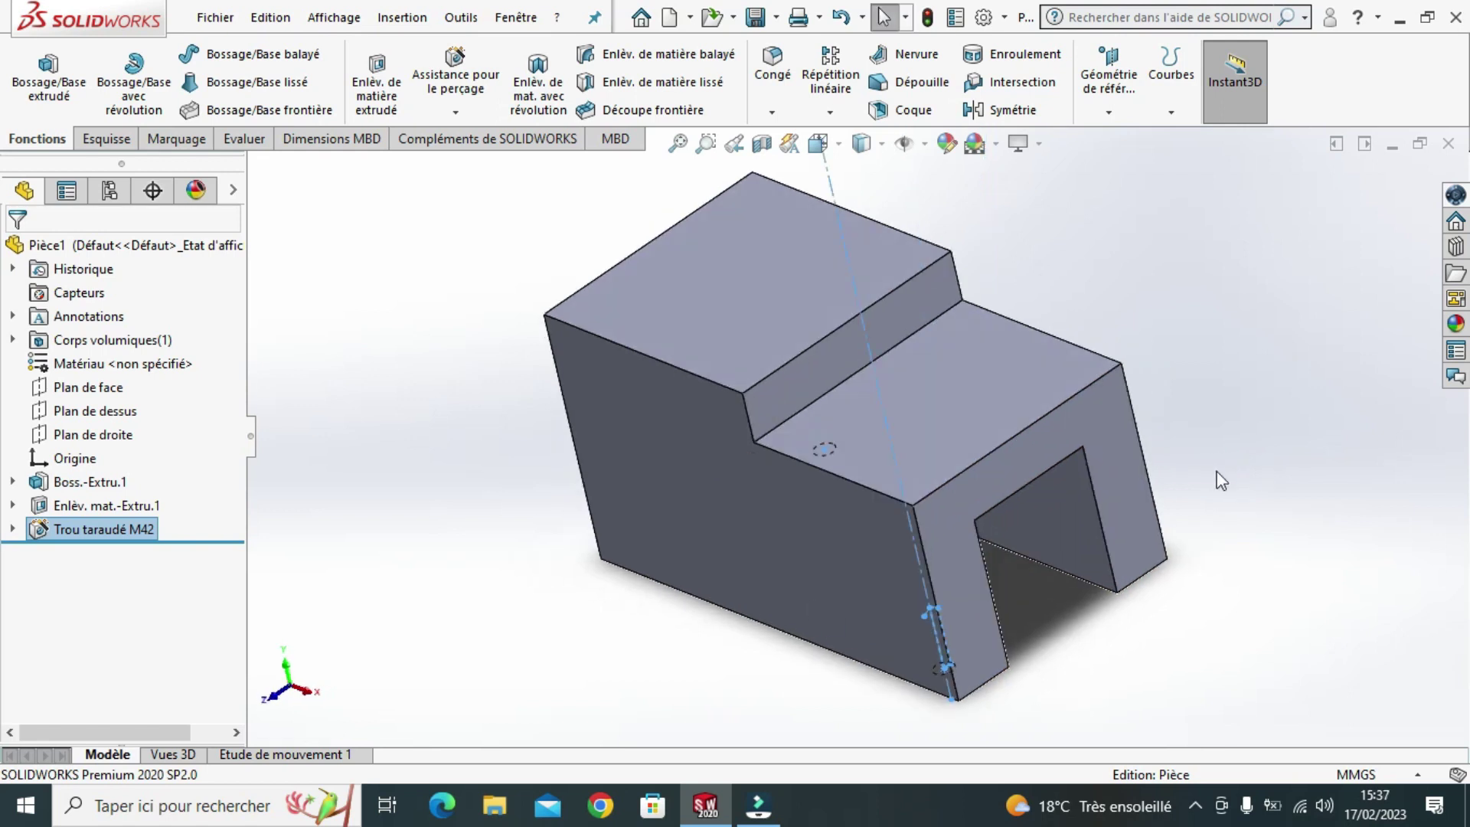
click(948, 527)
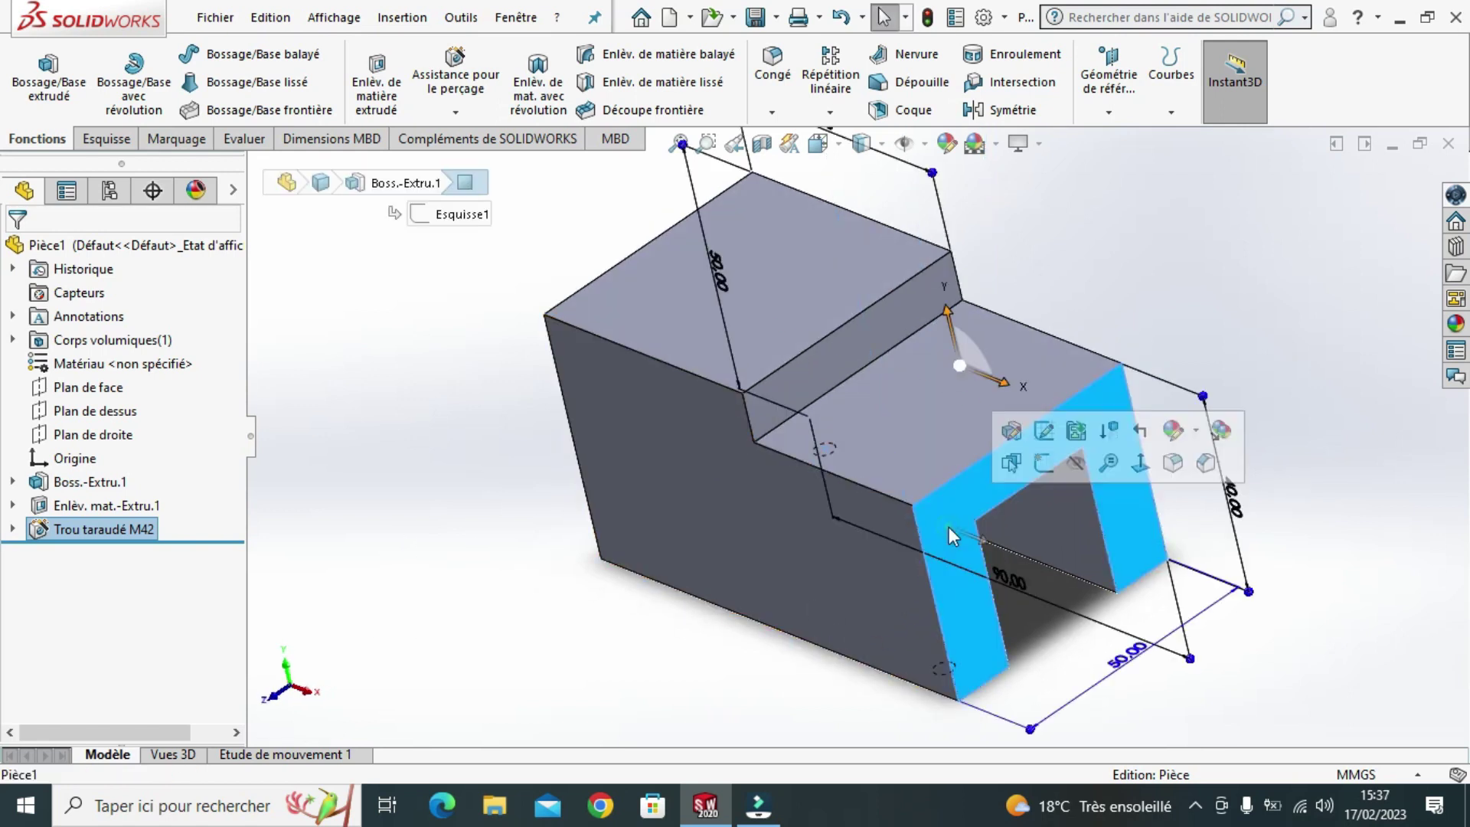
- View the U-shaped end face straight on and set up an ISO M4 tapped hole in Hole Wizard
click(1140, 461)
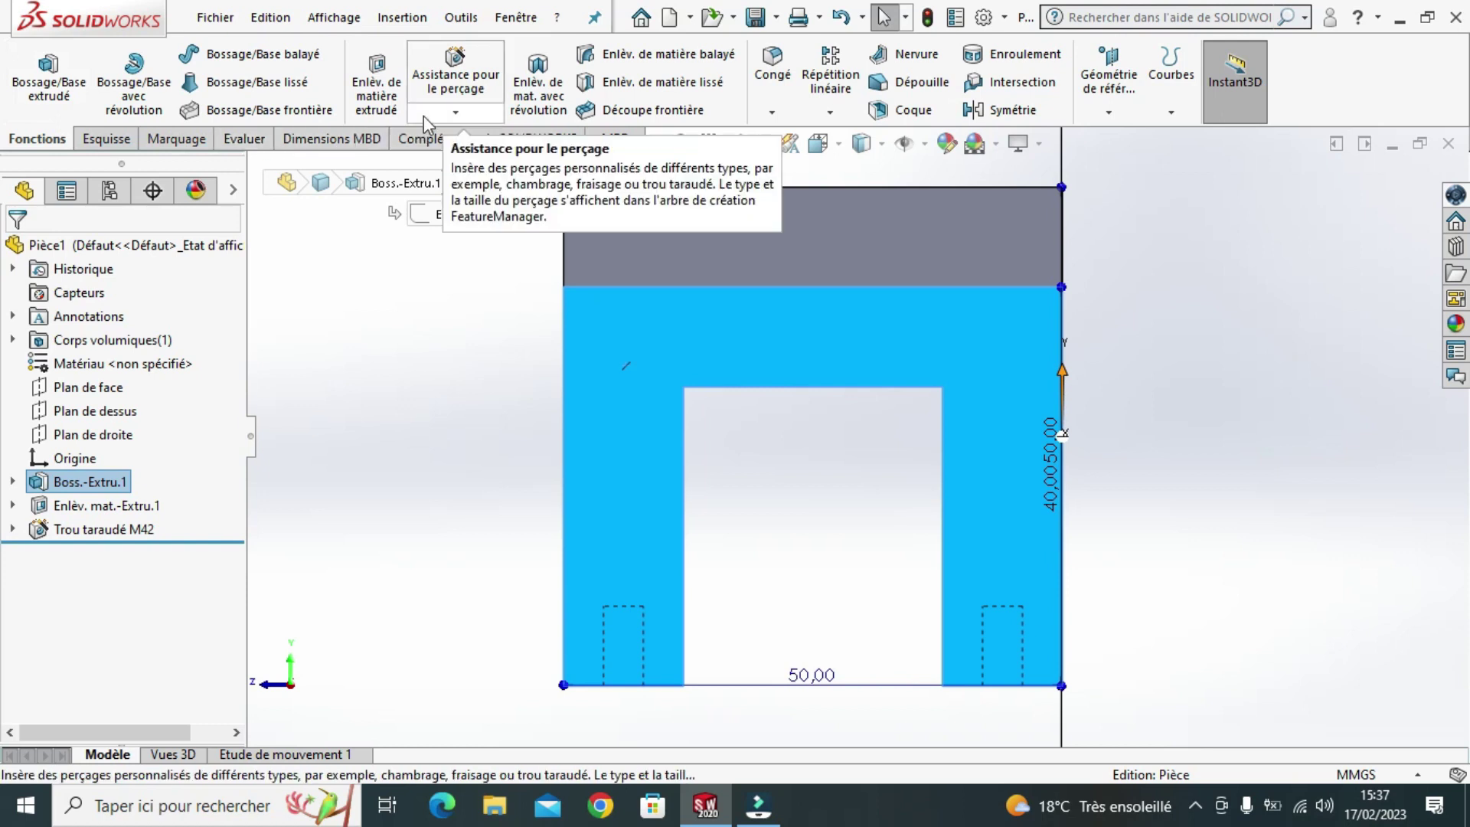
click(457, 93)
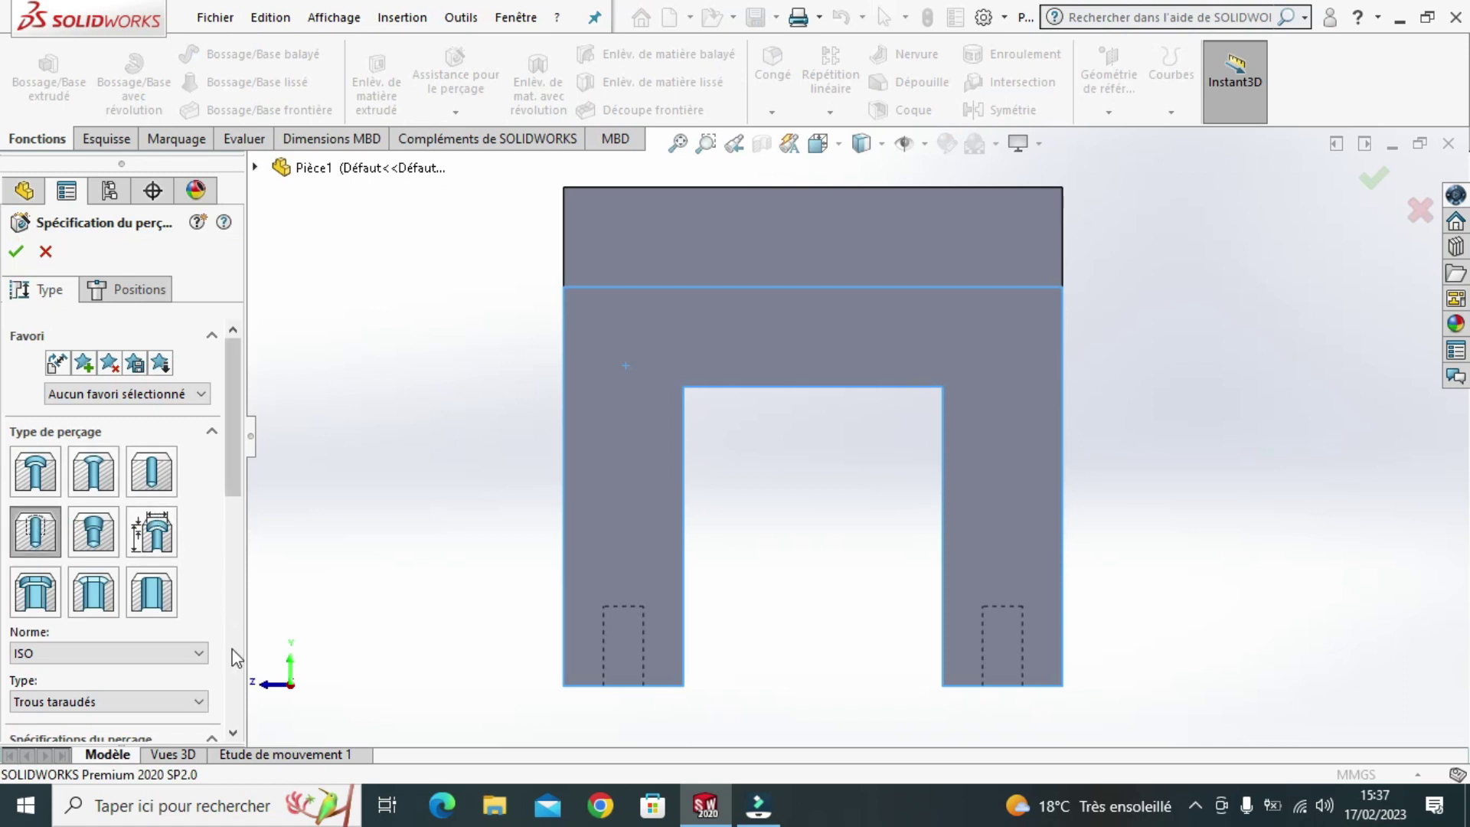
click(231, 732)
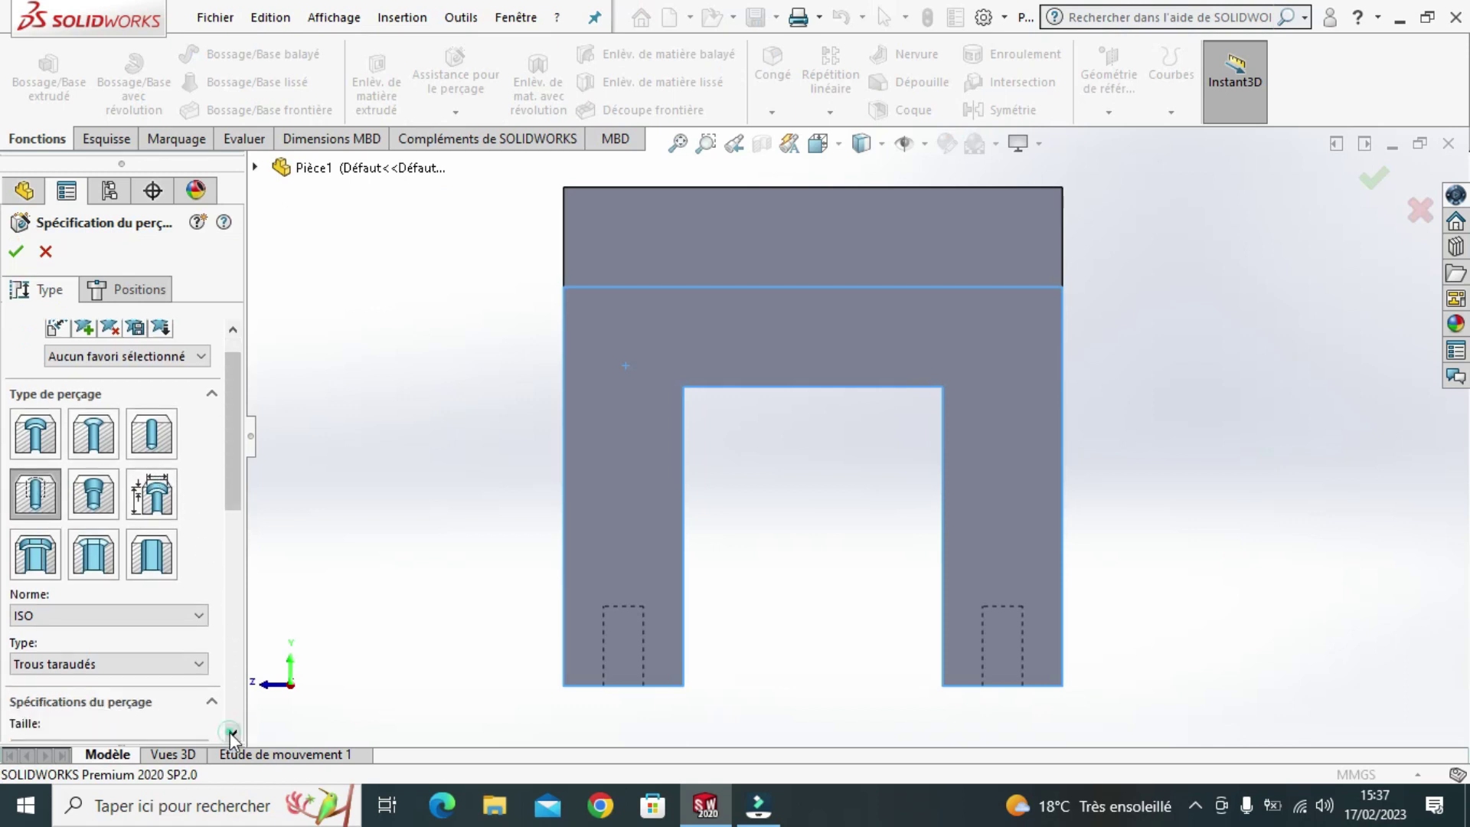
click(232, 732)
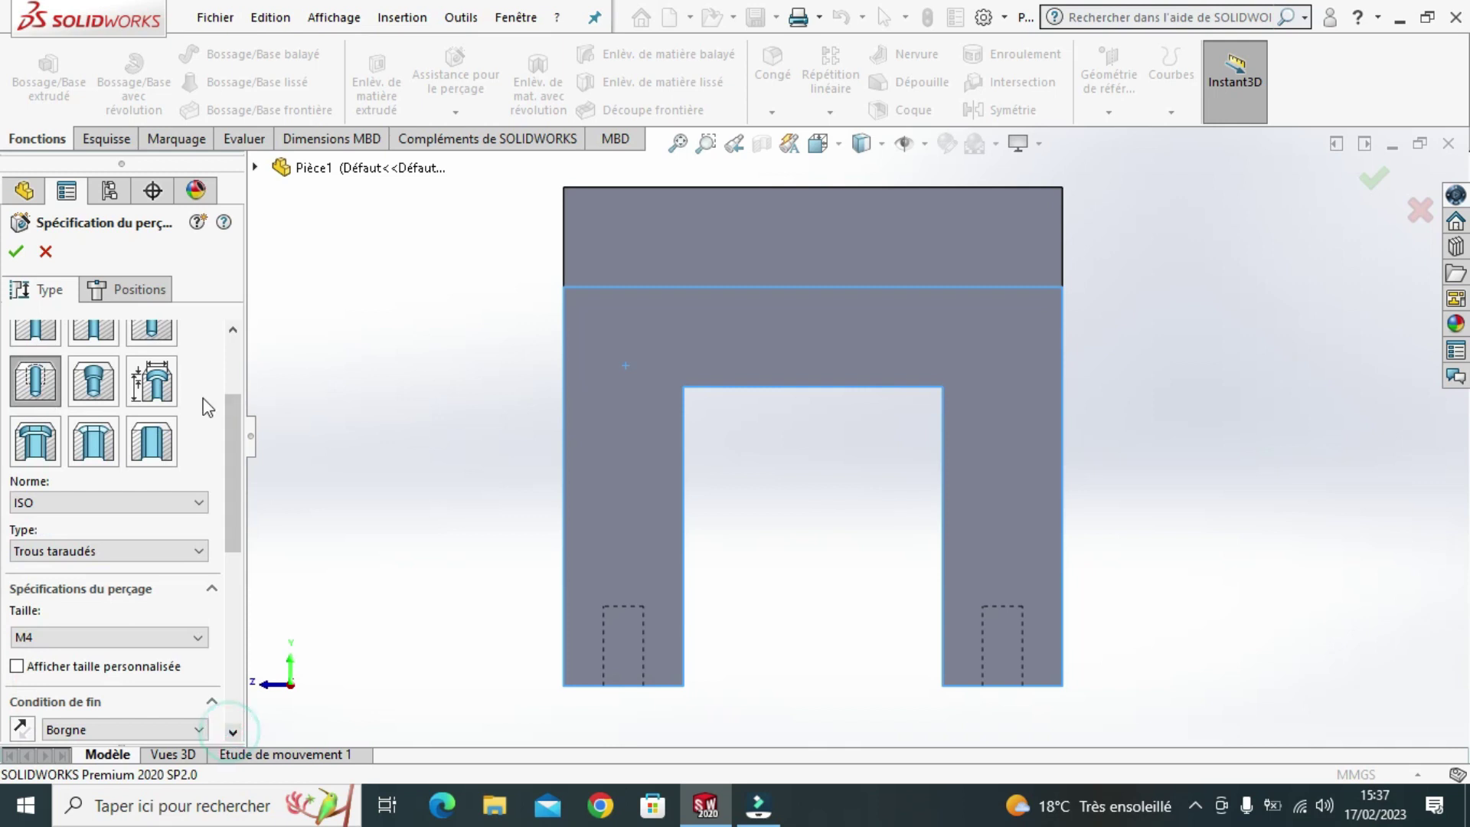
click(124, 289)
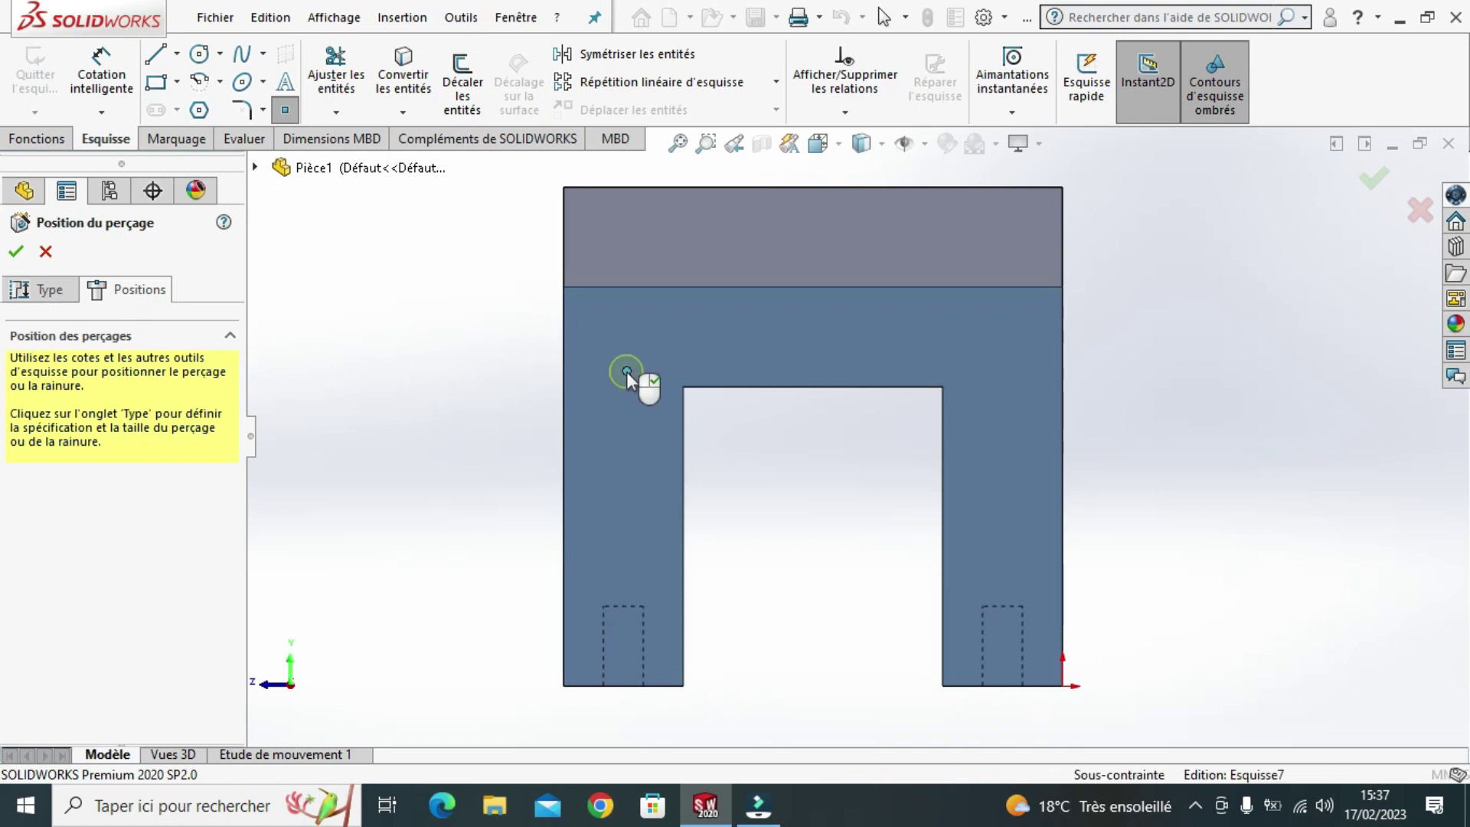
- Place two hole centres on the end face, each 6 mm from its side edge
click(626, 372)
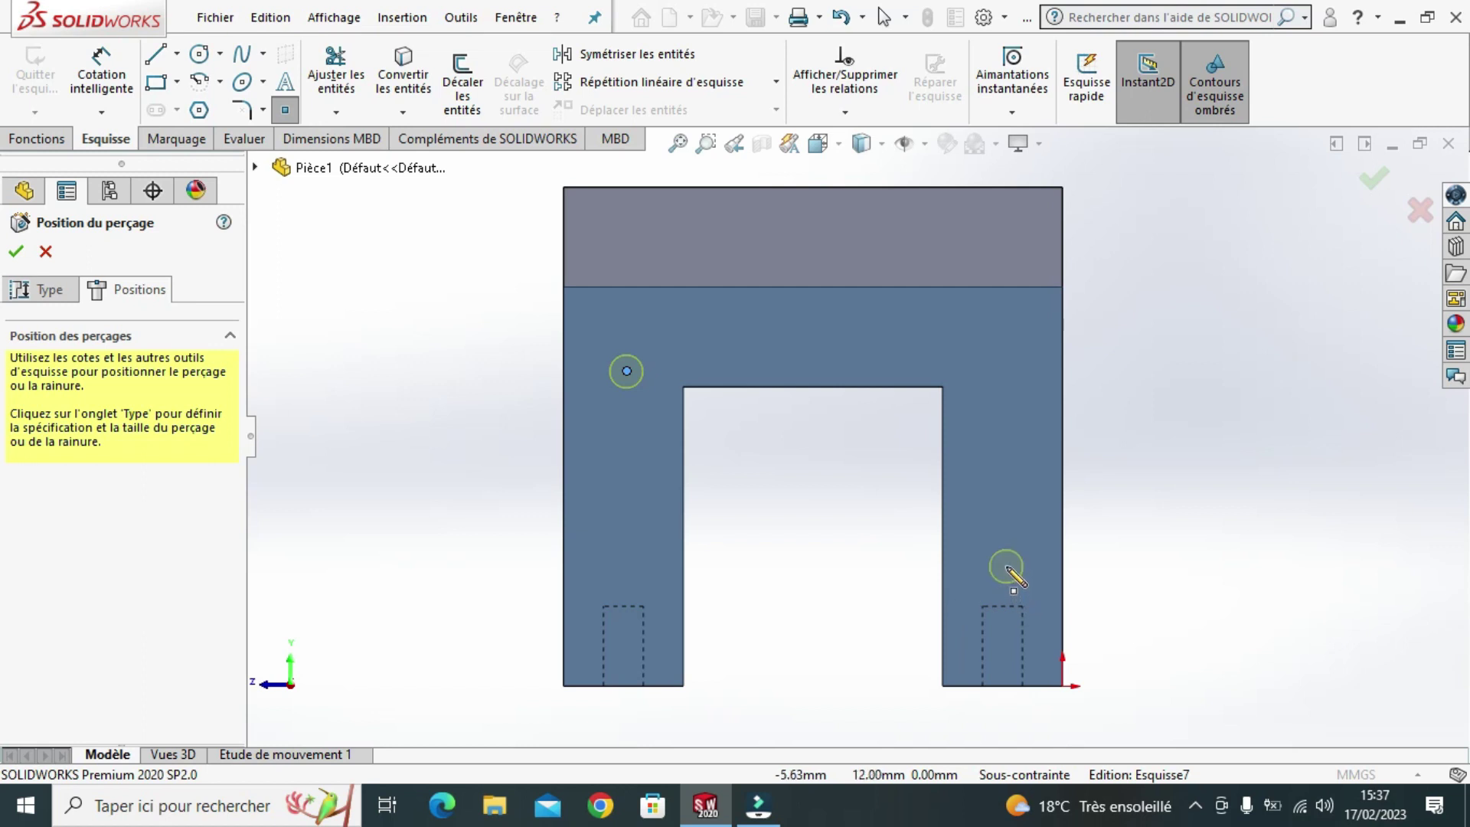
click(1006, 566)
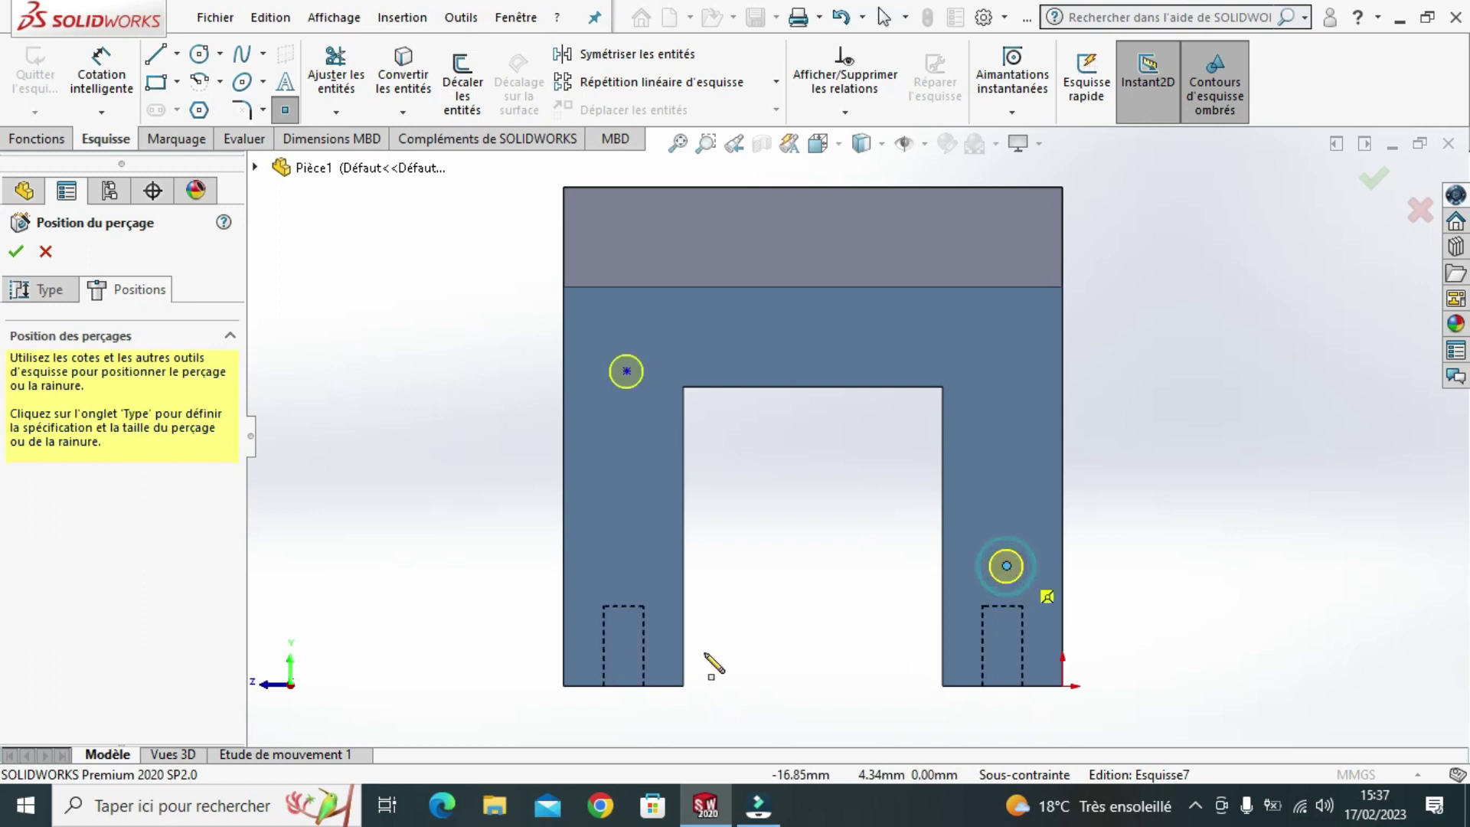
click(99, 65)
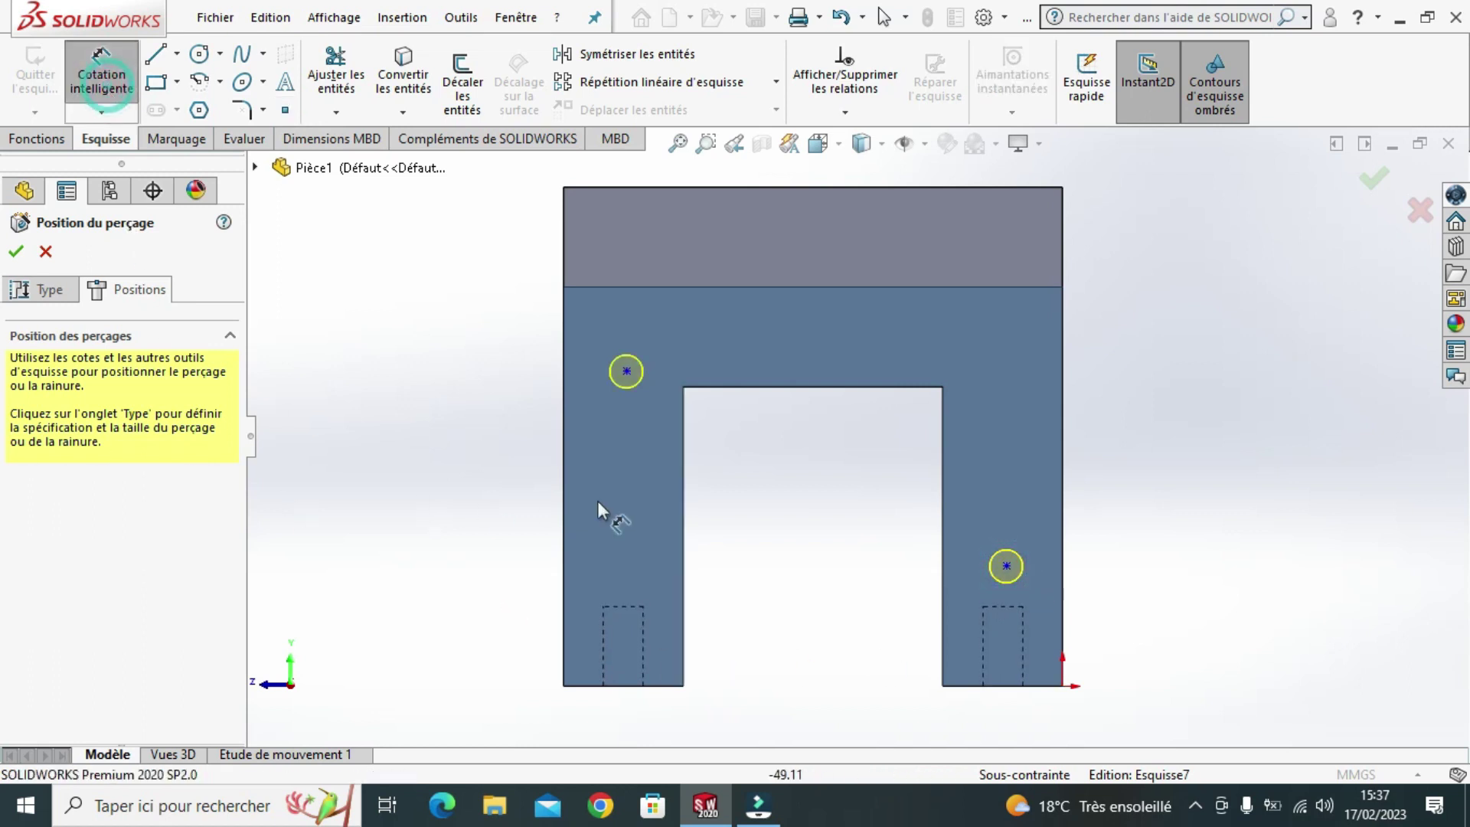
click(628, 372)
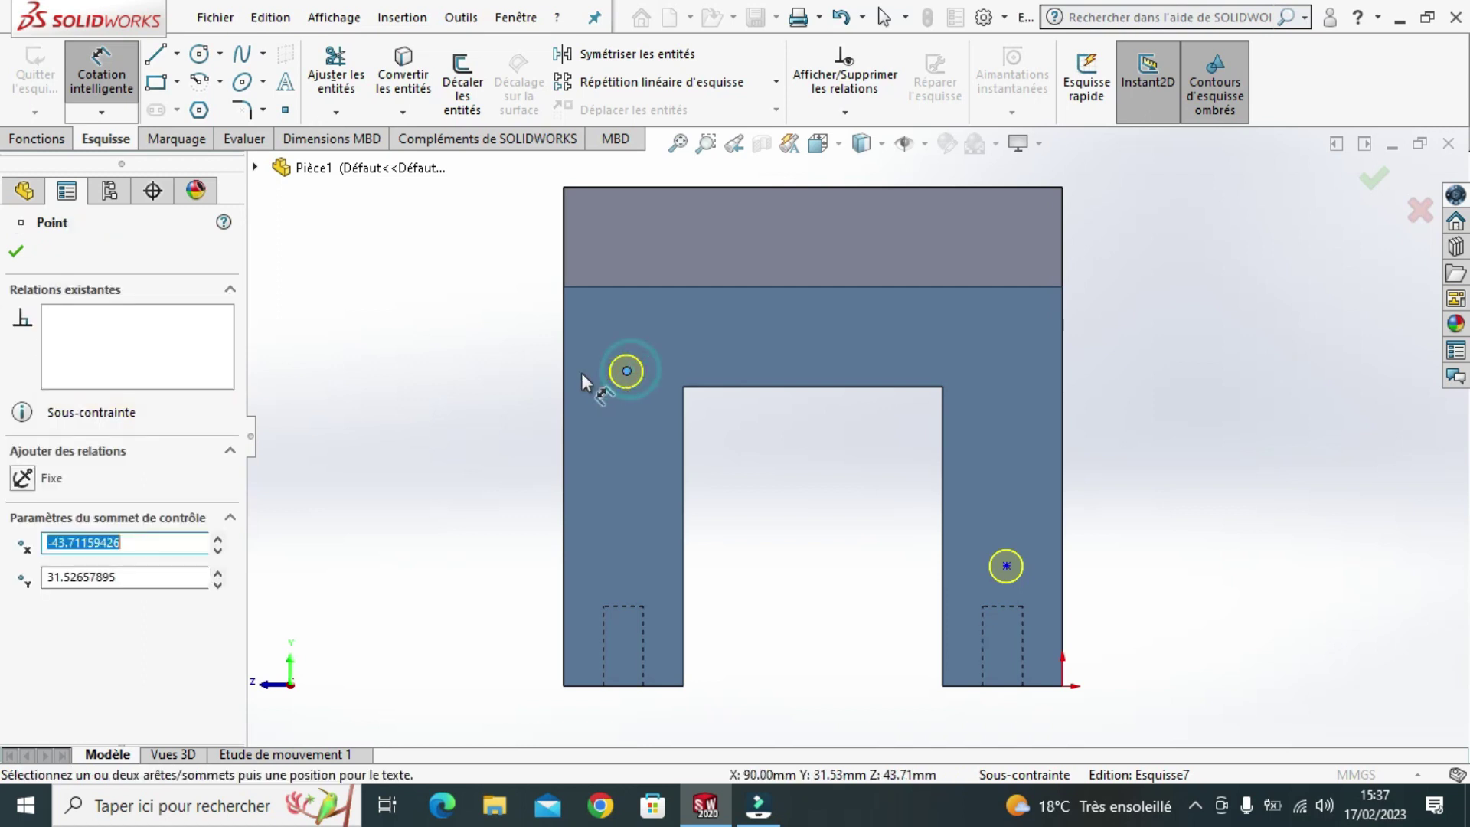
click(562, 377)
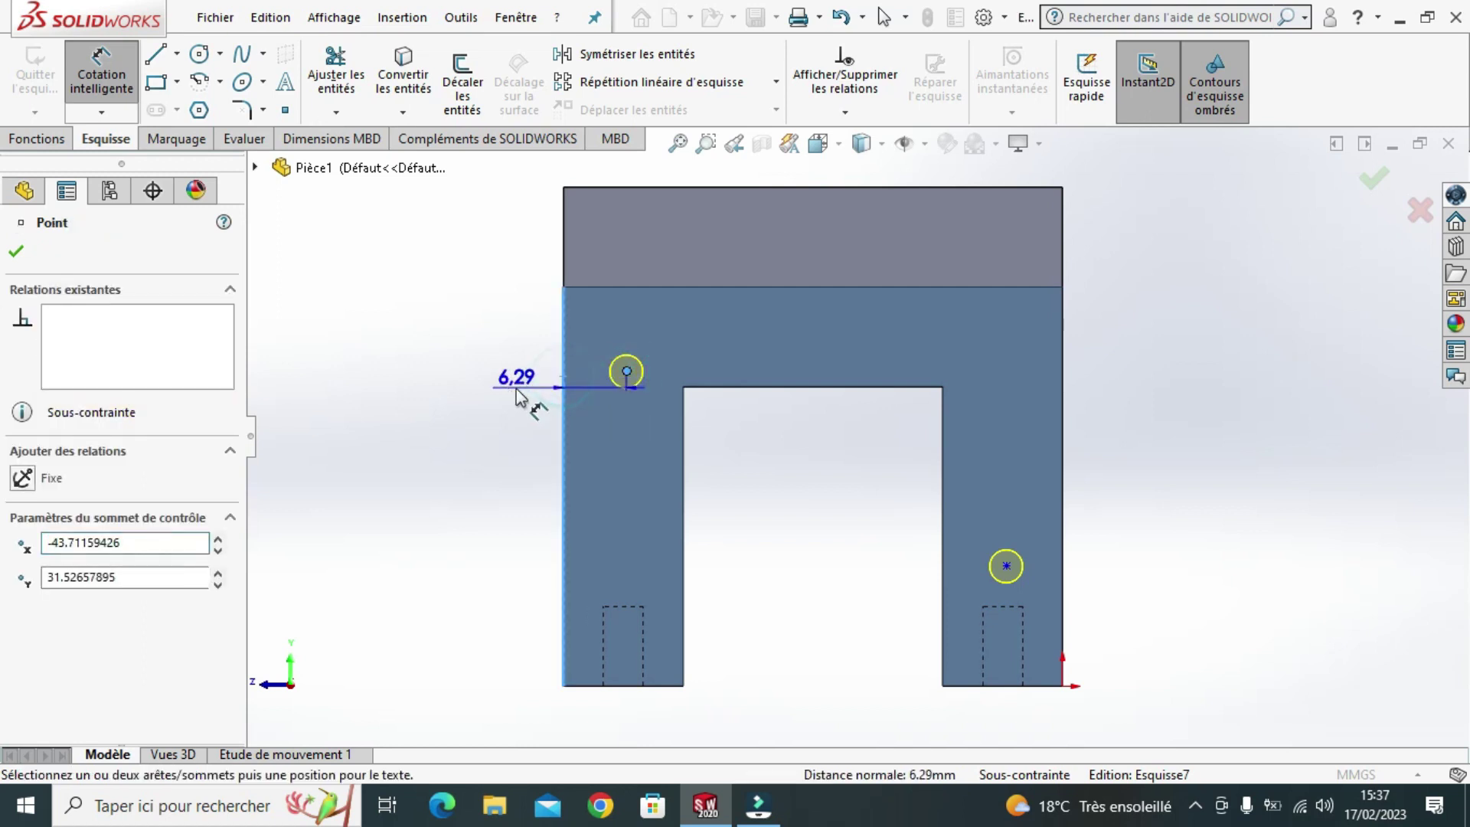
click(517, 381)
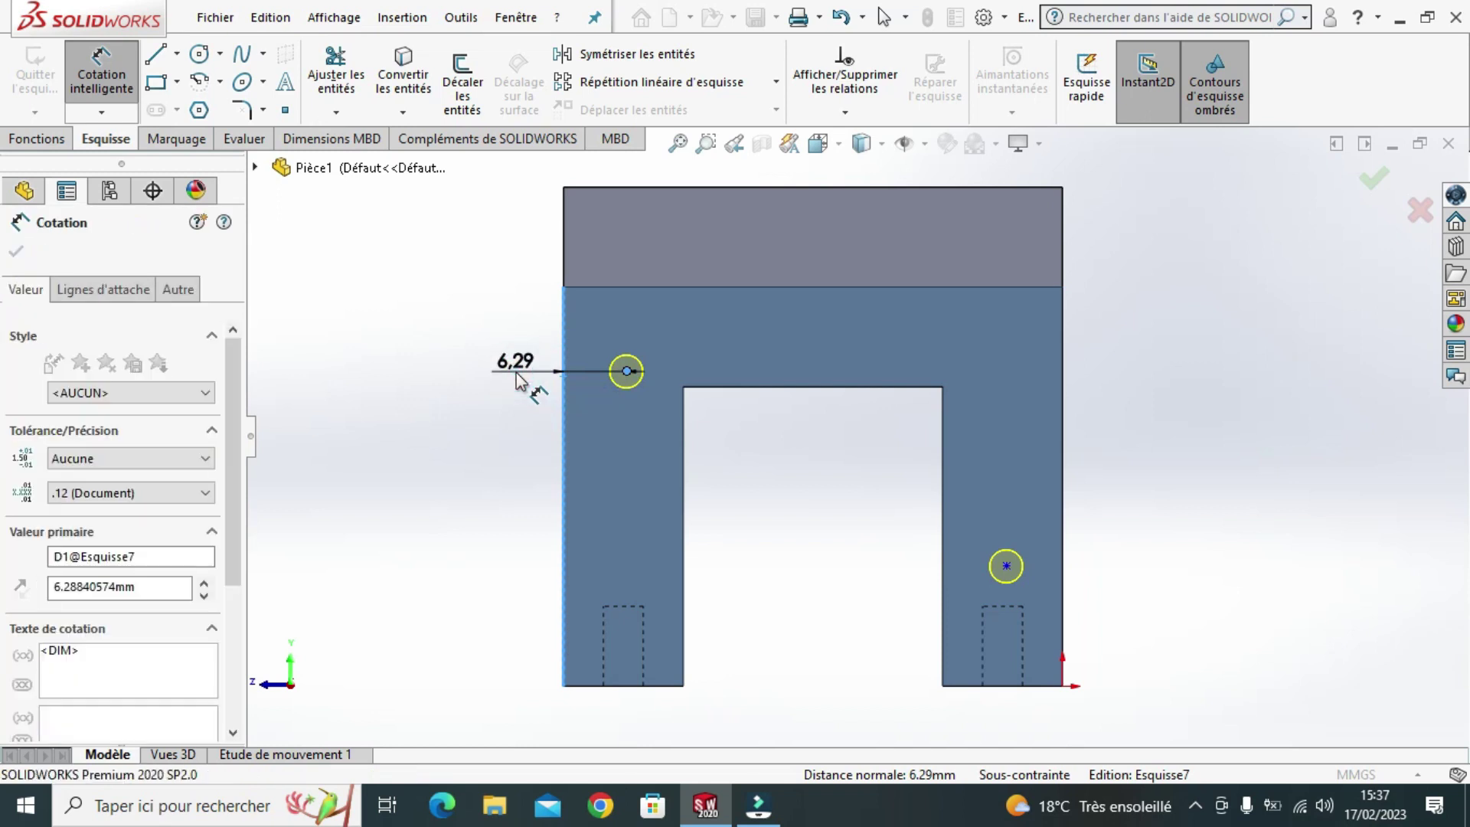
text(6)
key(Return)
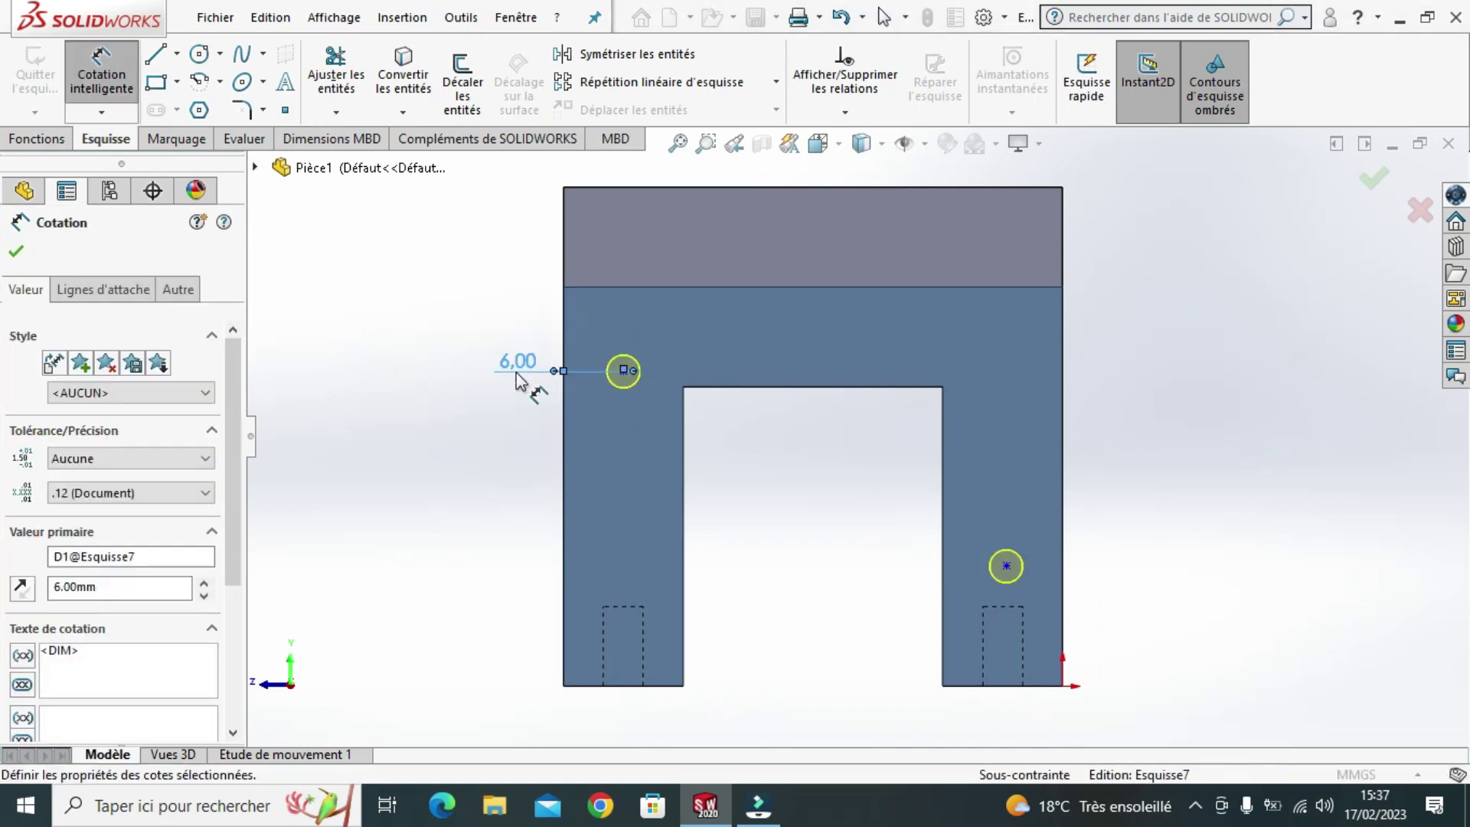
click(1006, 567)
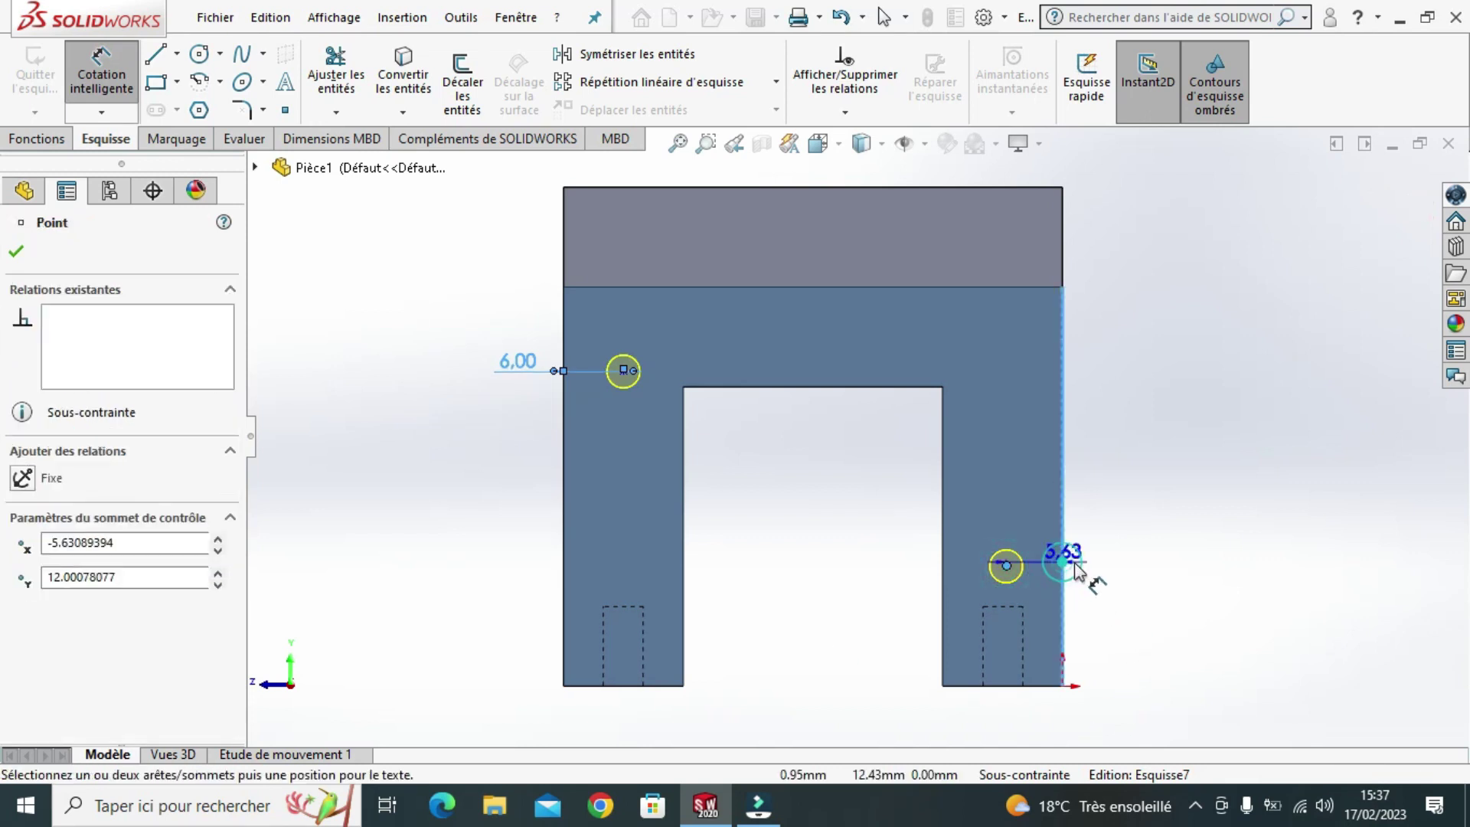
click(1110, 568)
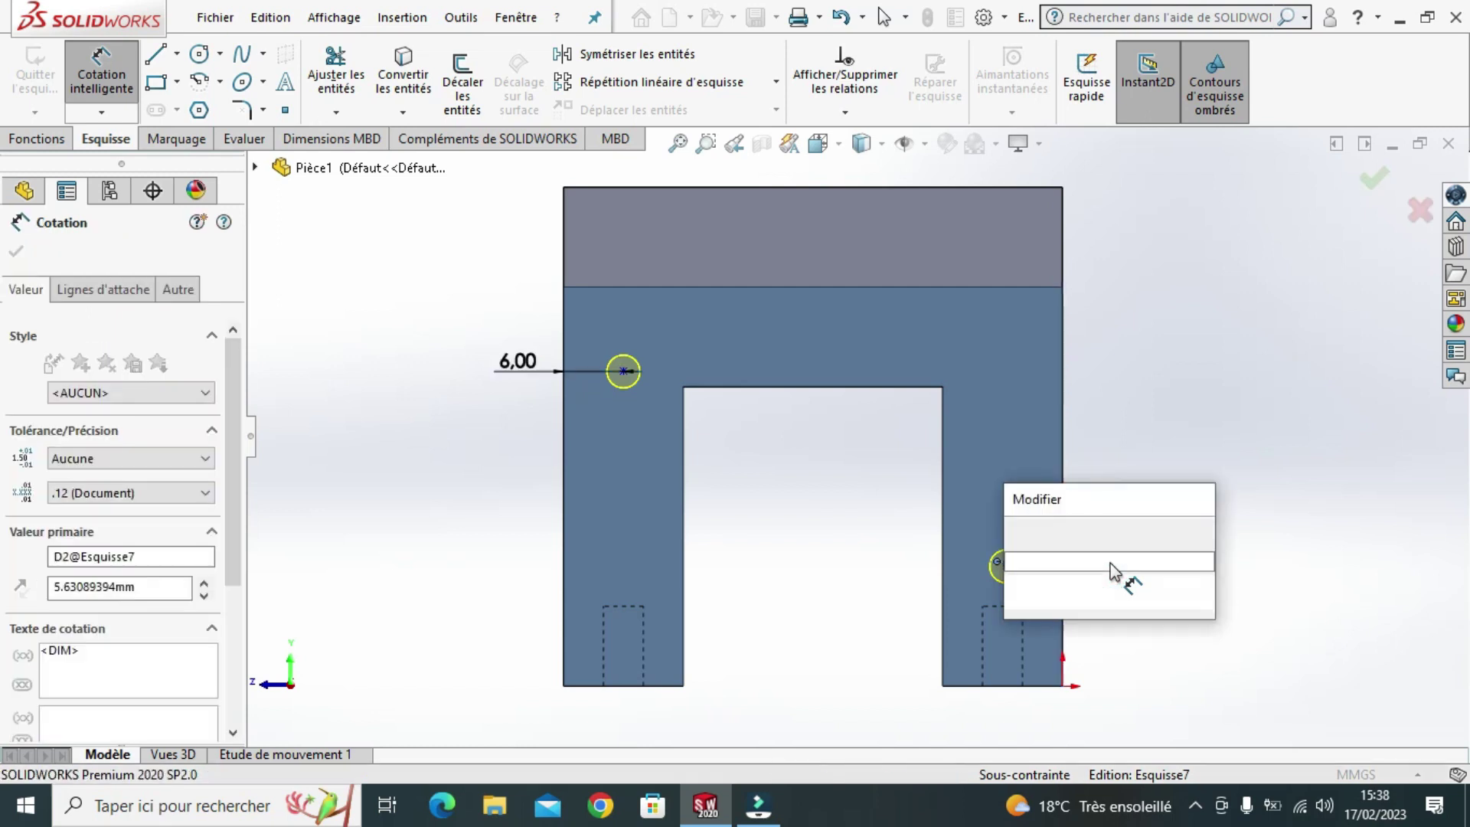
text(6)
key(Return)
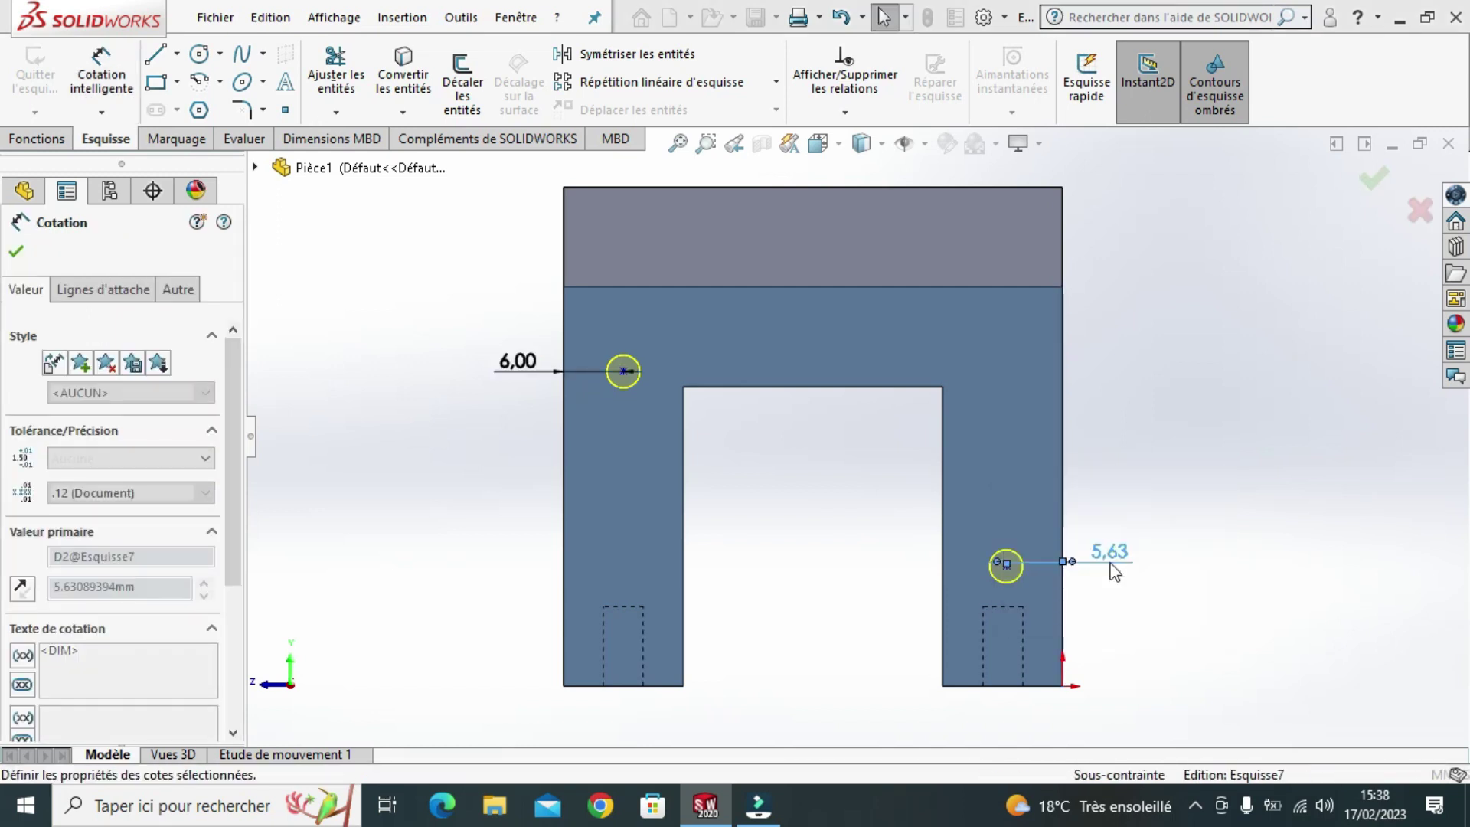
- Set both hole centres 10 mm vertically from their edges and create the M4 tapped holes
click(623, 288)
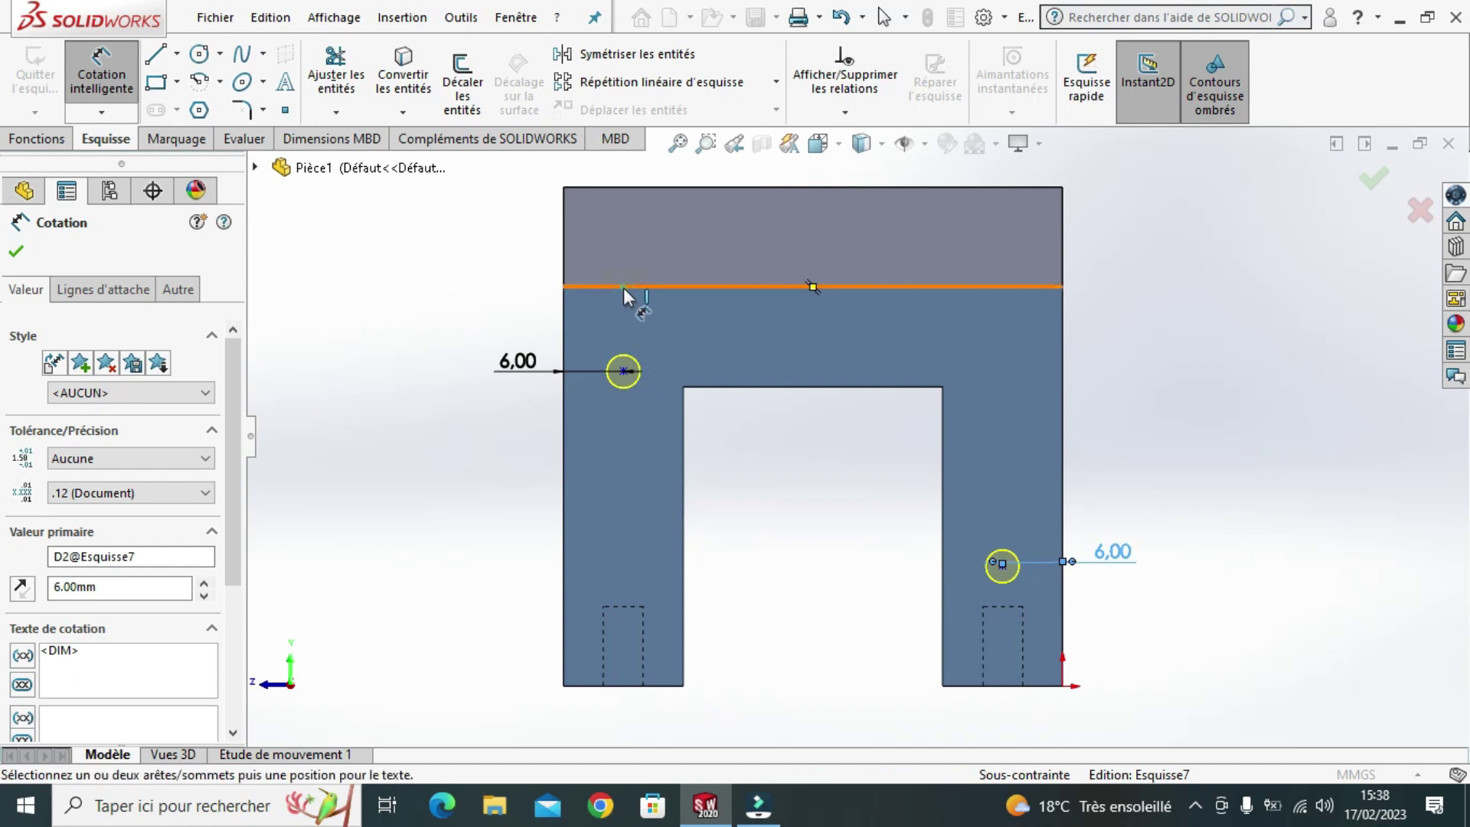
click(625, 372)
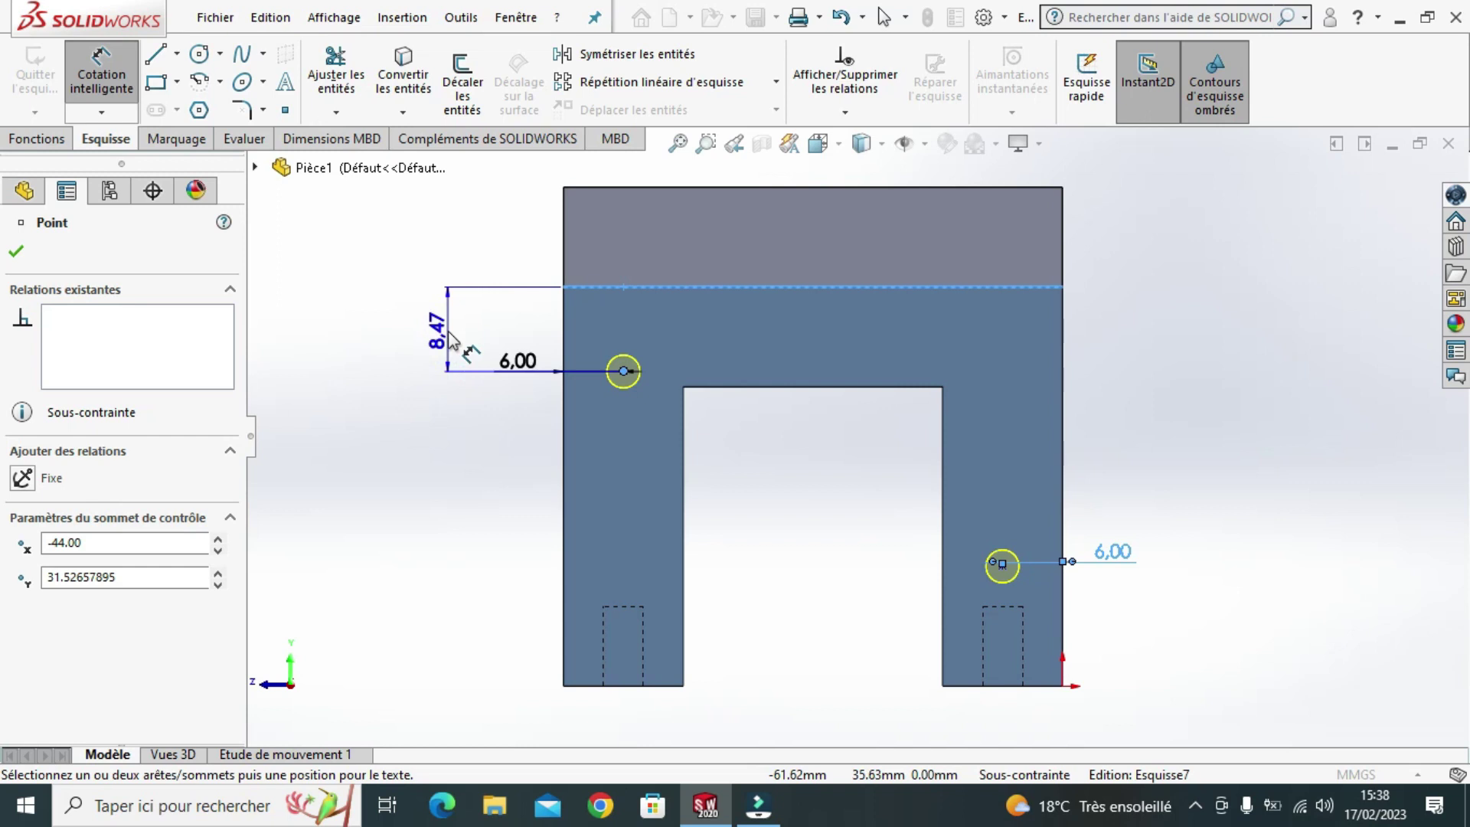
click(449, 332)
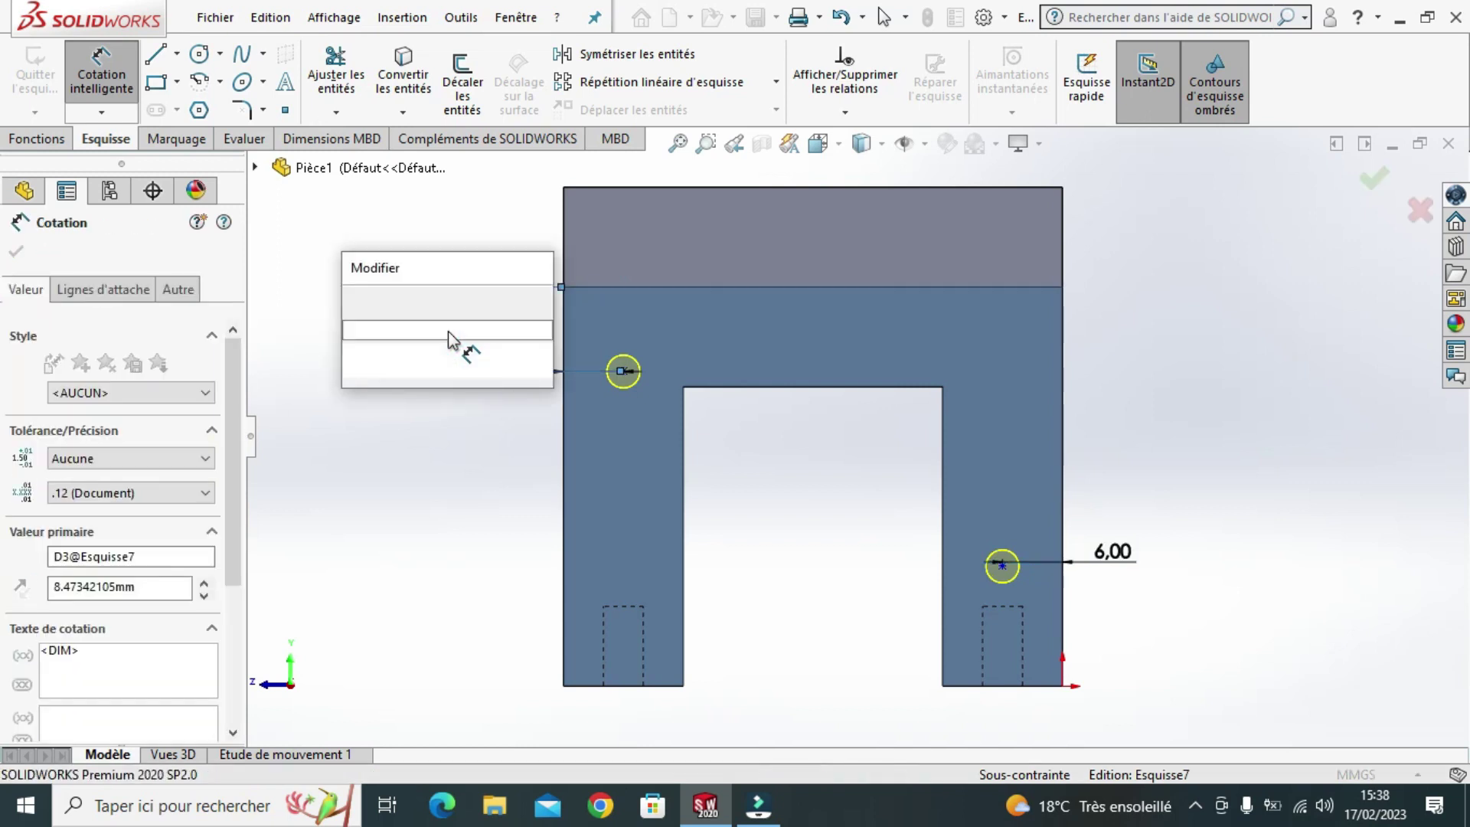
text(10)
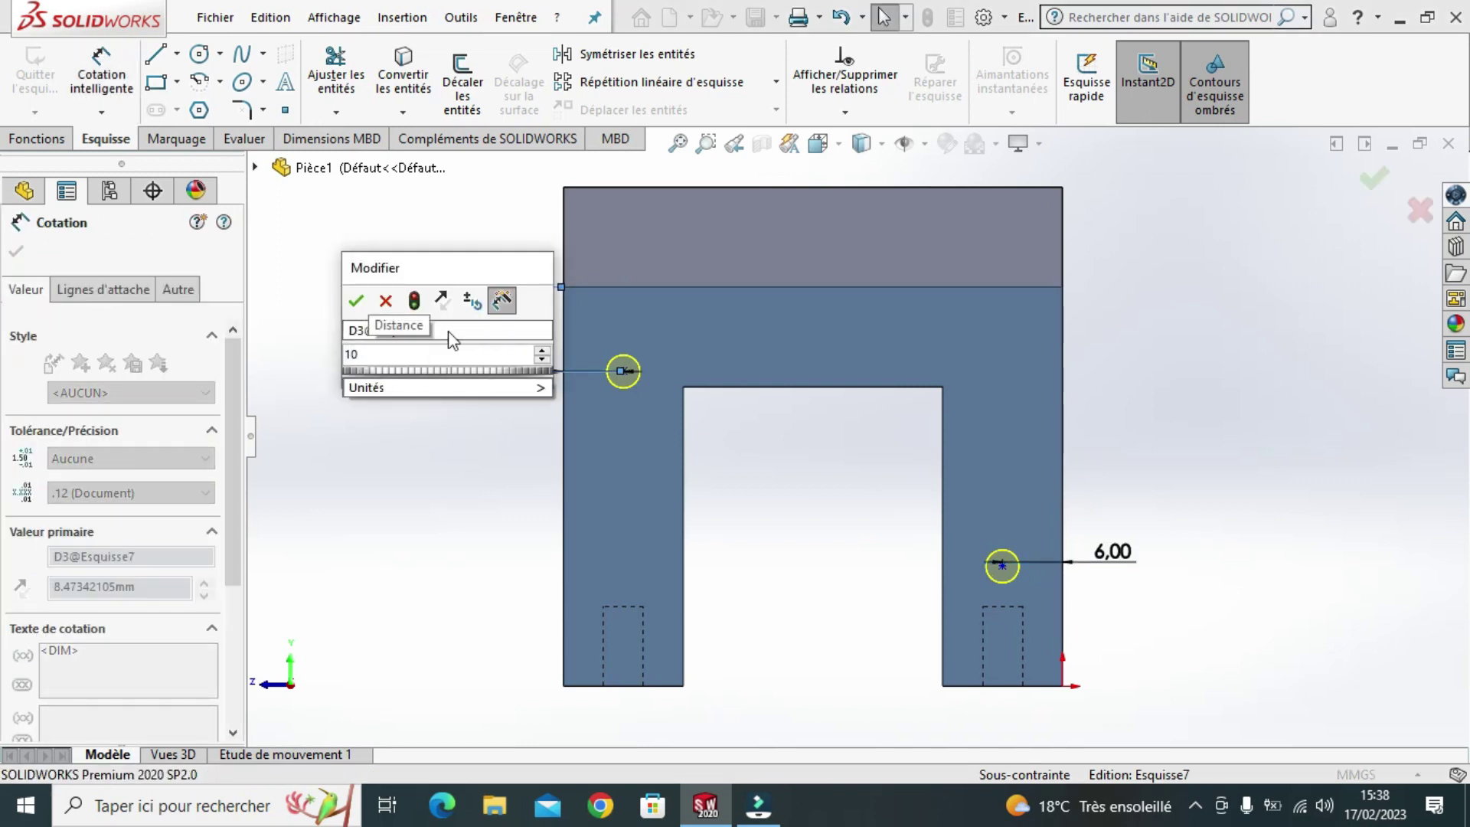
key(Return)
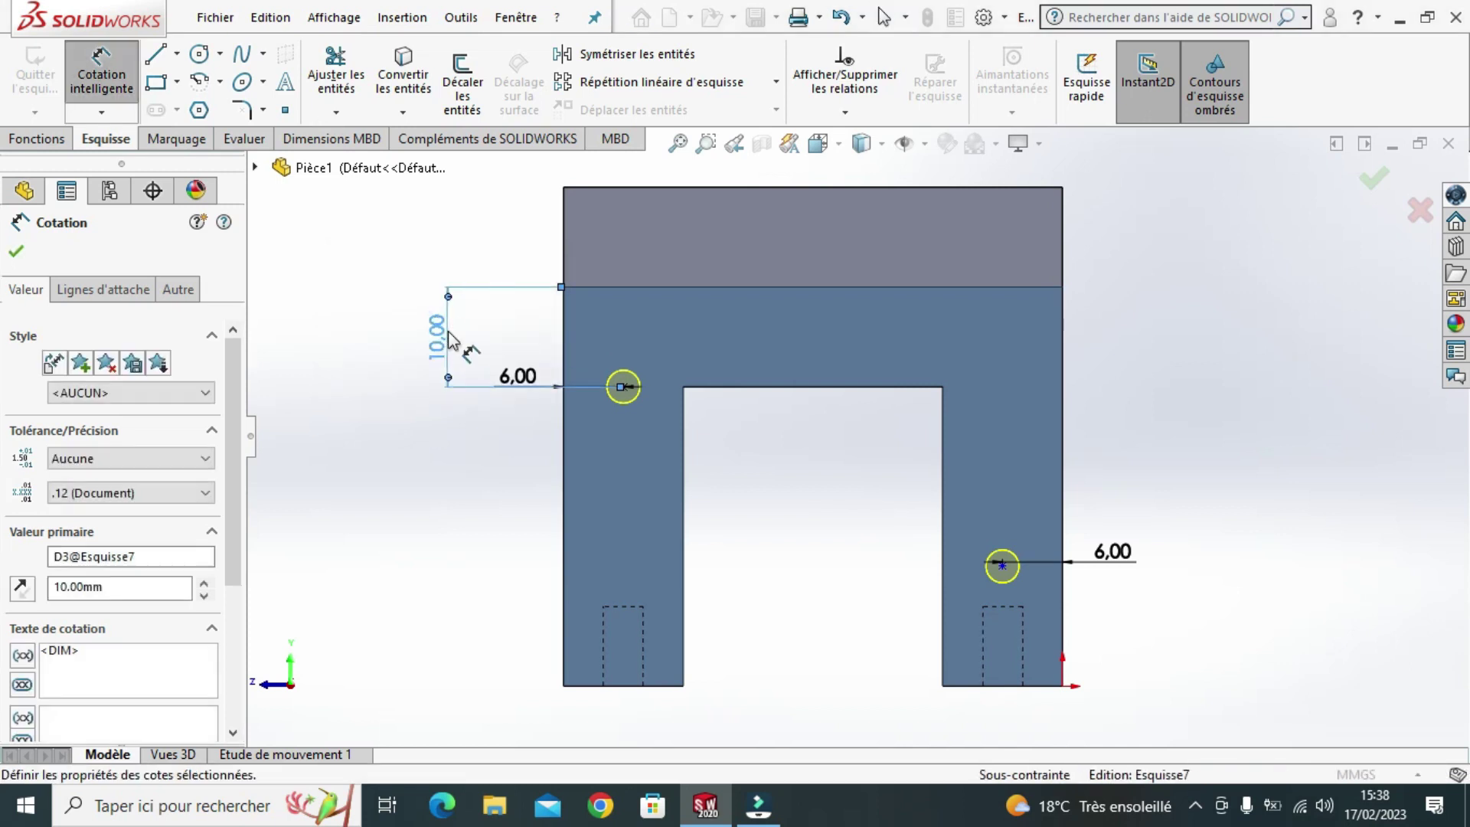
click(1002, 568)
click(1008, 686)
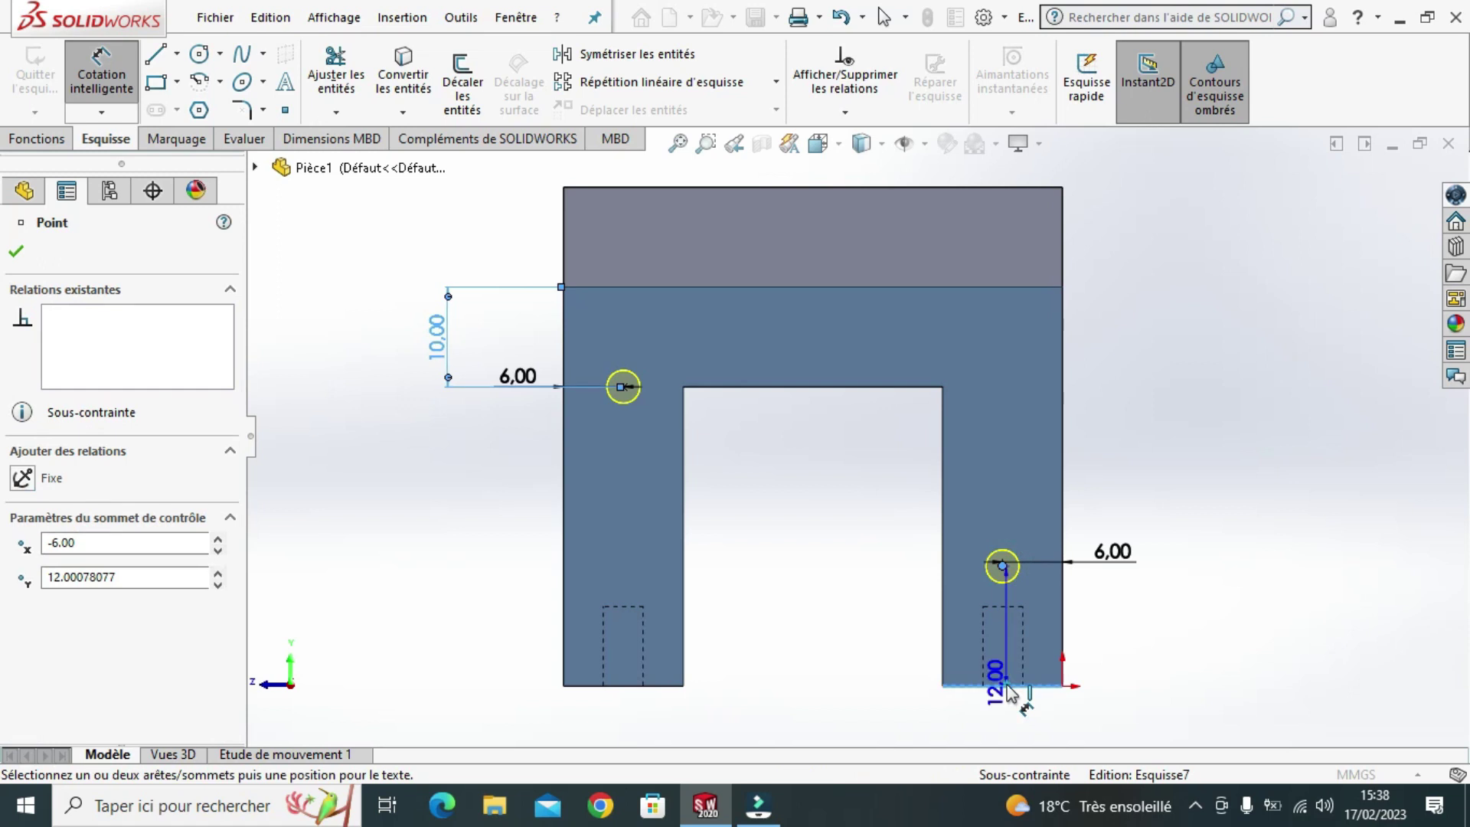
click(1106, 641)
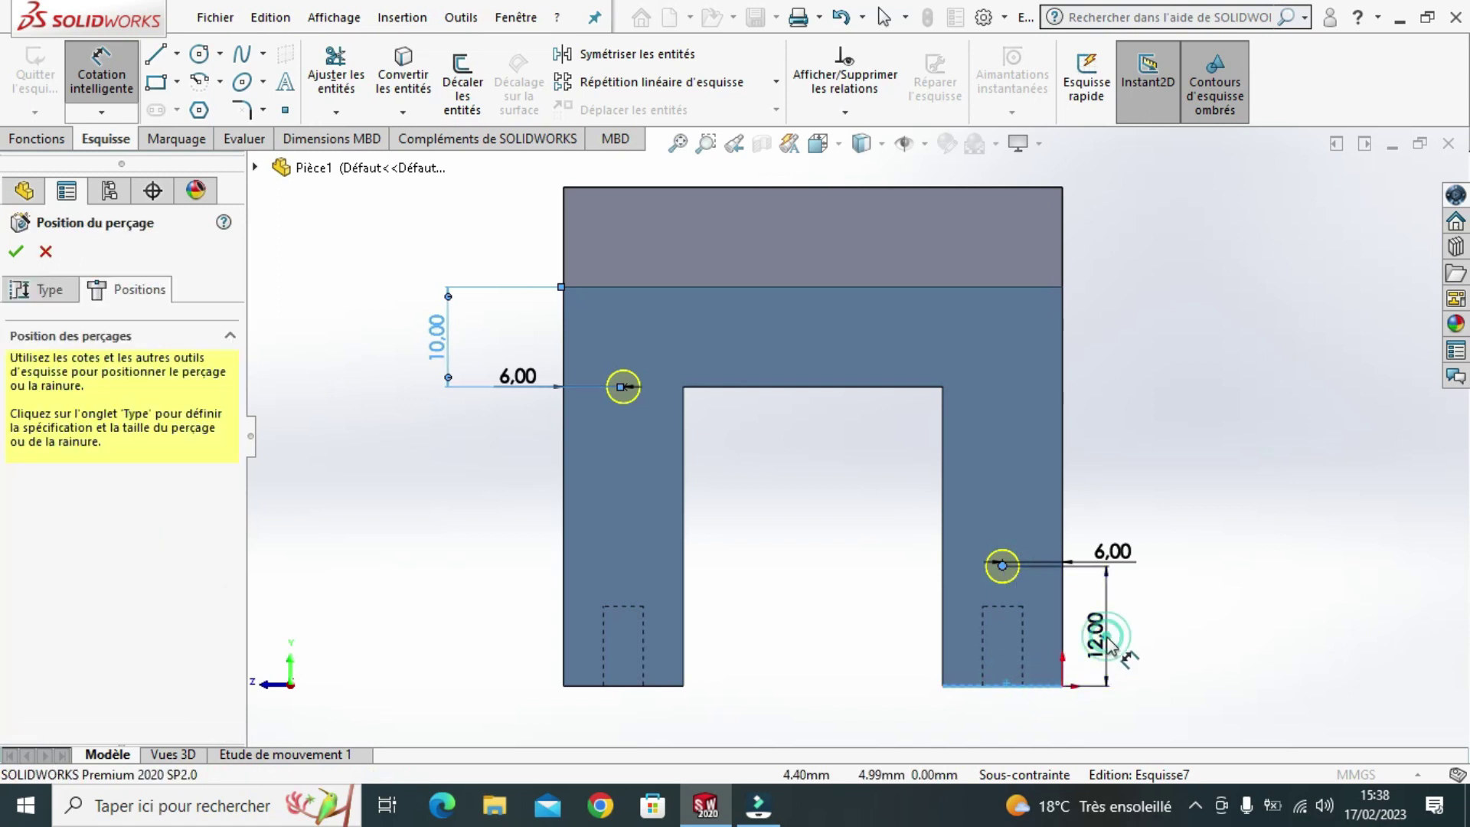
text(10)
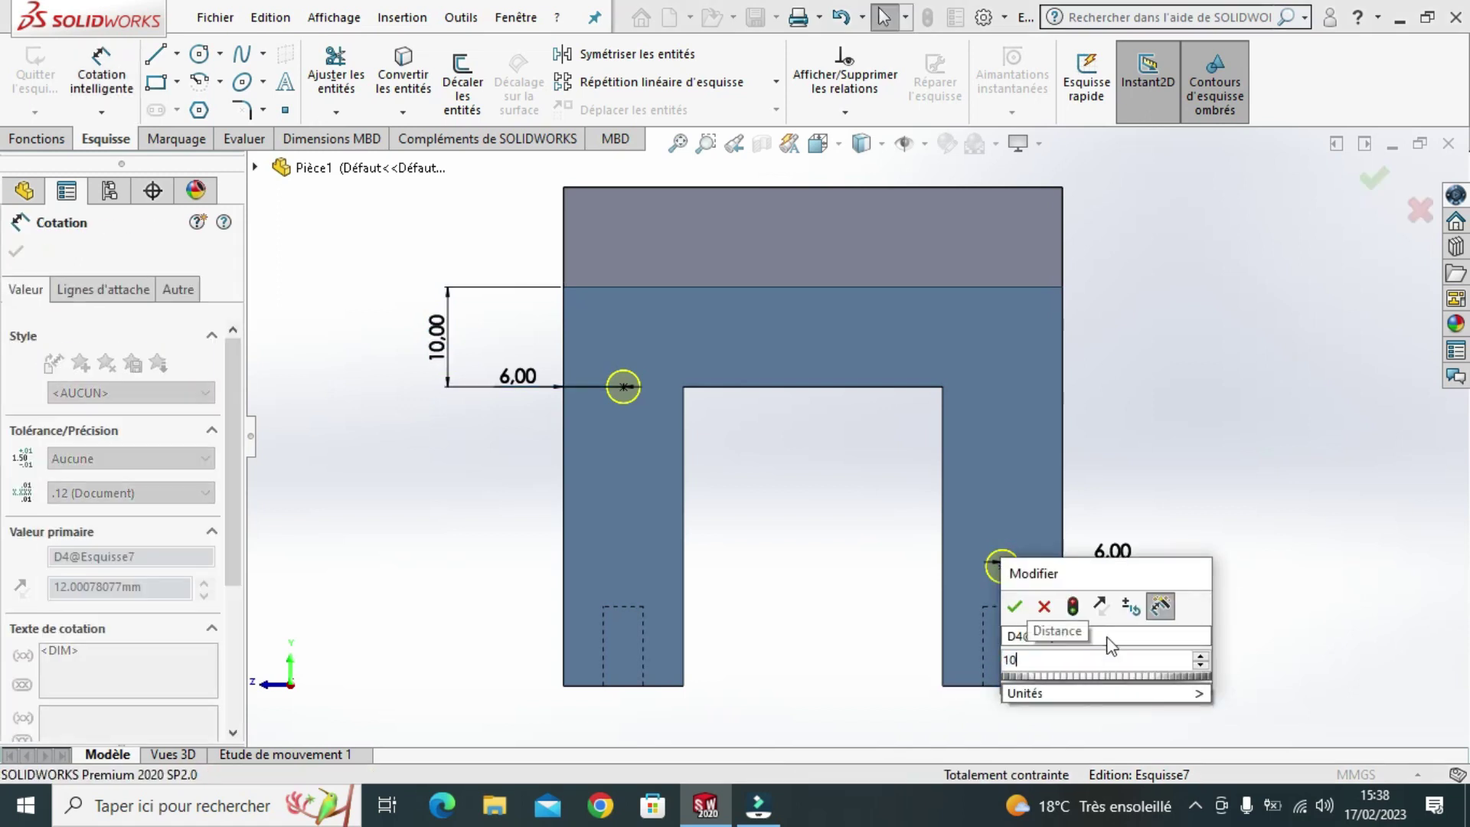
key(Return)
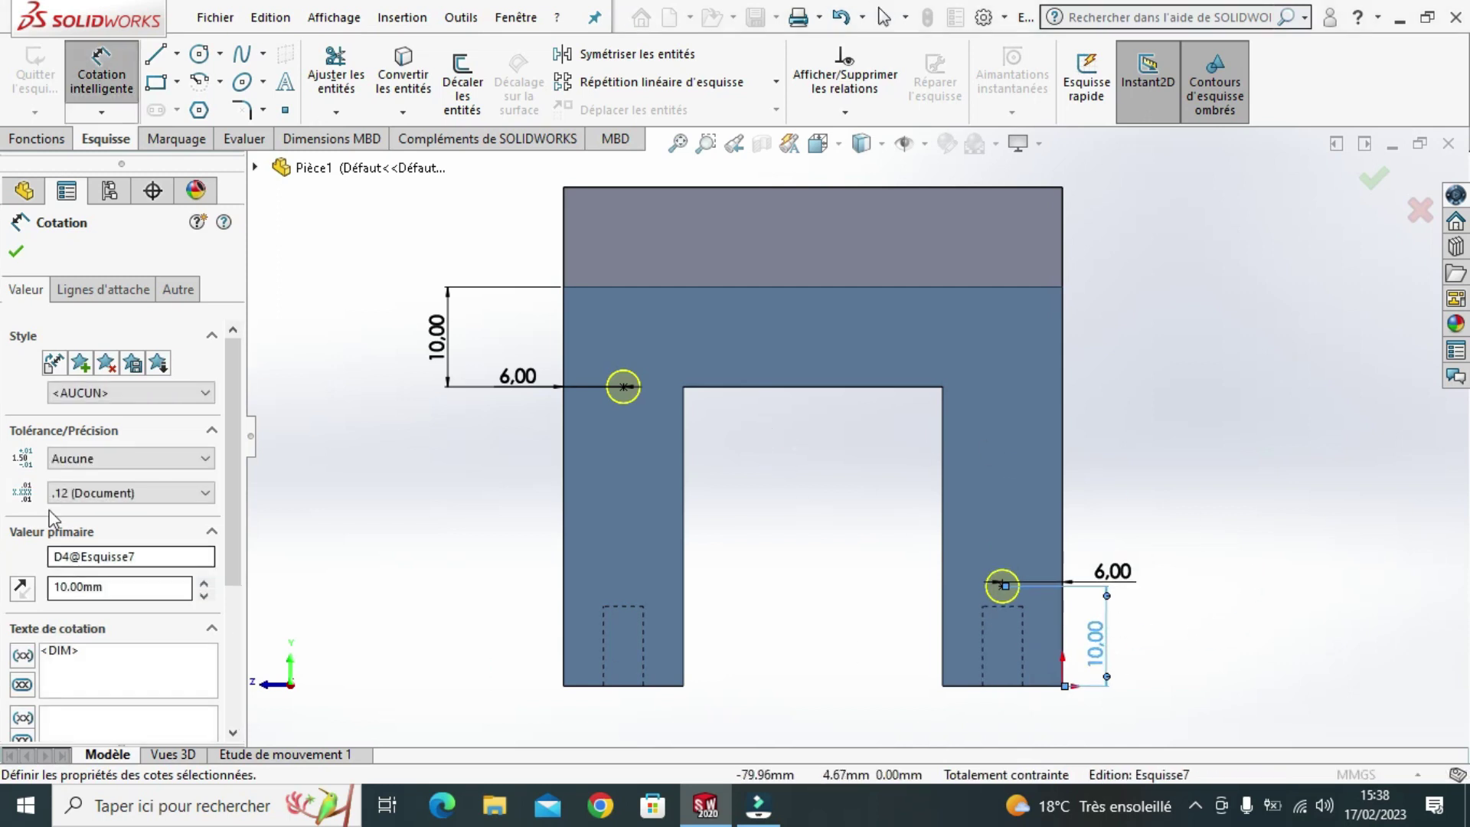
click(18, 257)
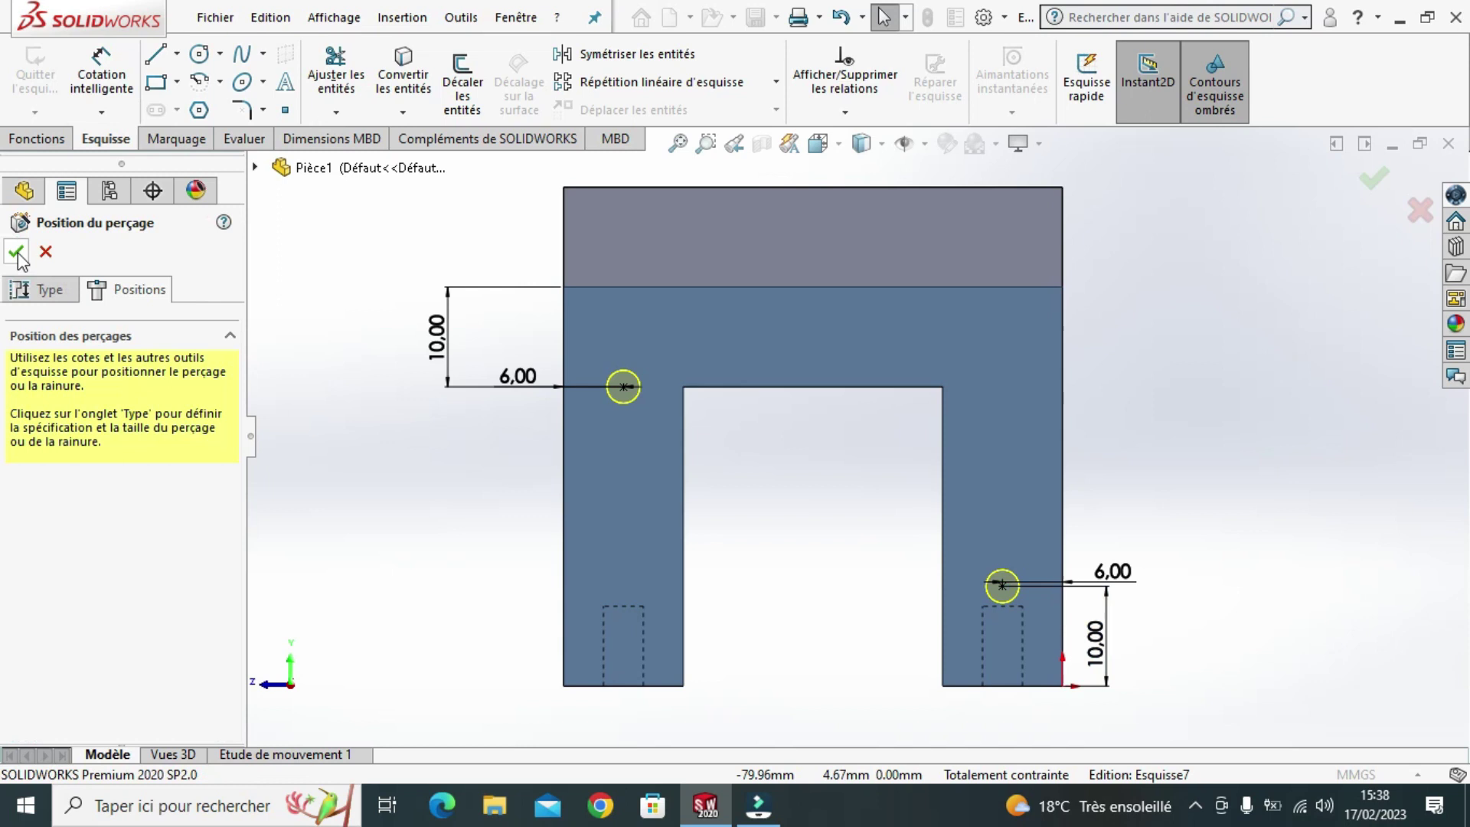
click(16, 251)
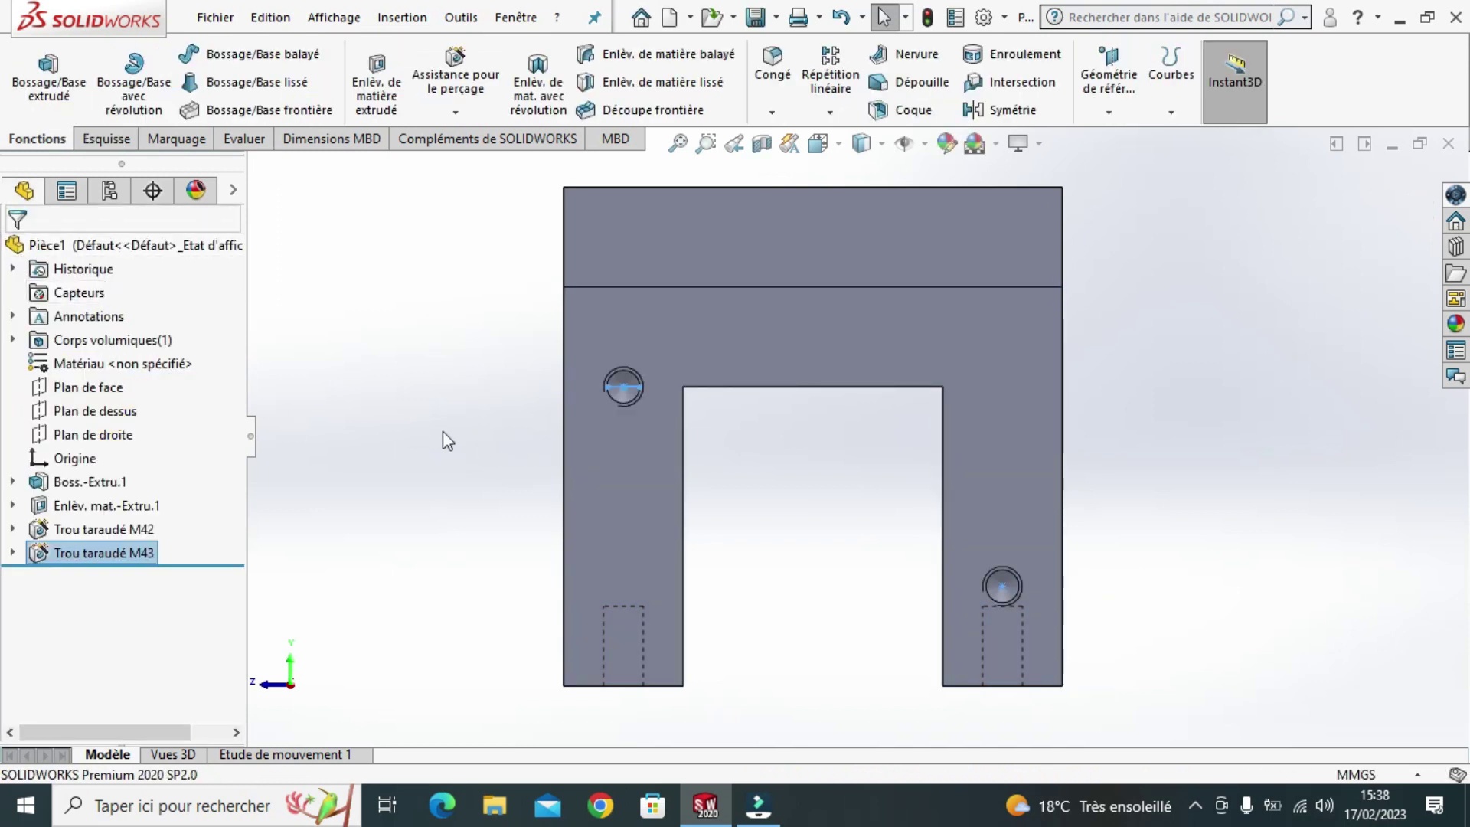
- Orbit the part into an isometric view showing the stepped top and tapped holes
middle_drag(432, 438, 478, 436)
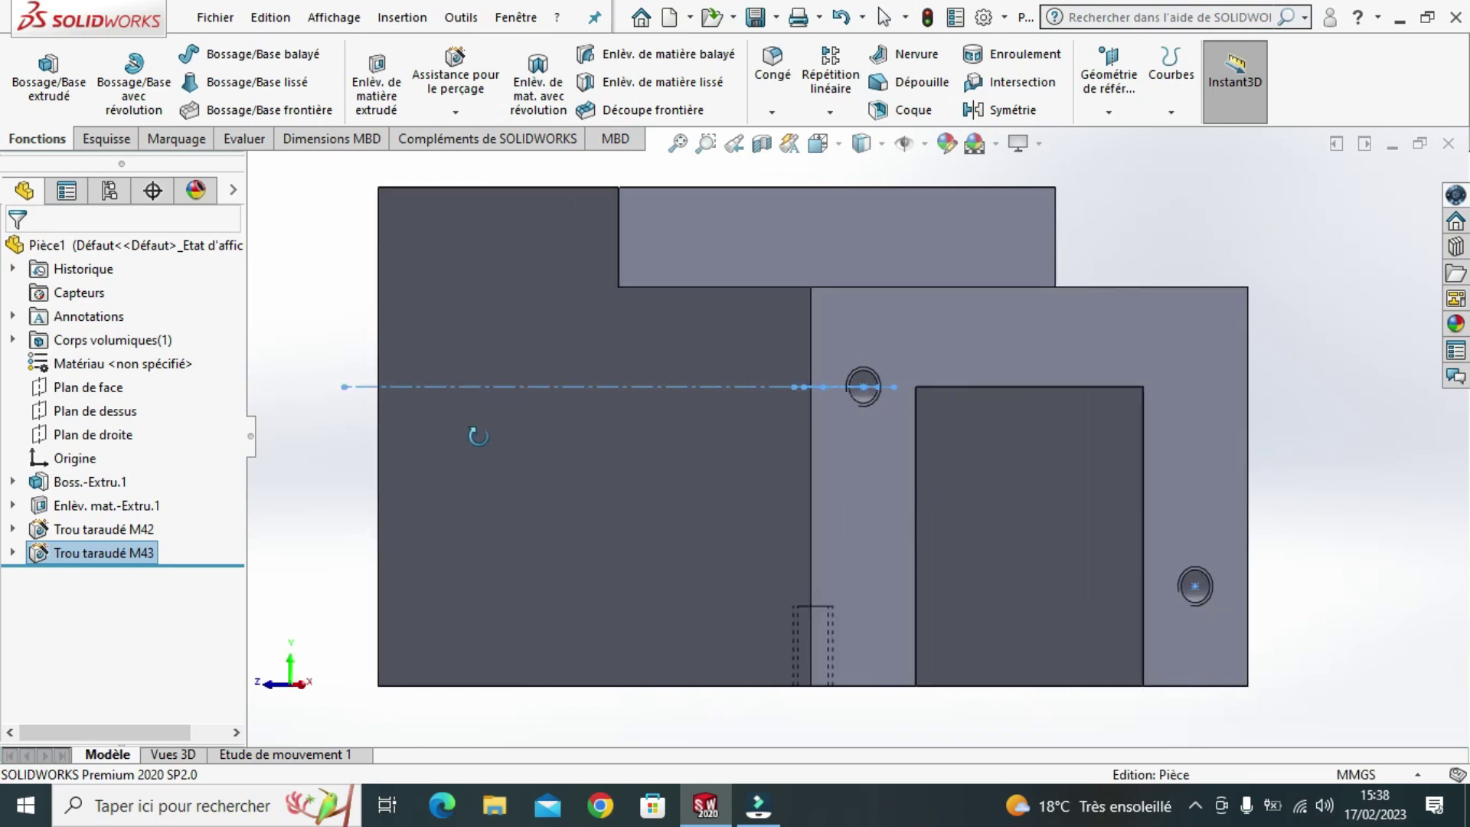
key(Escape)
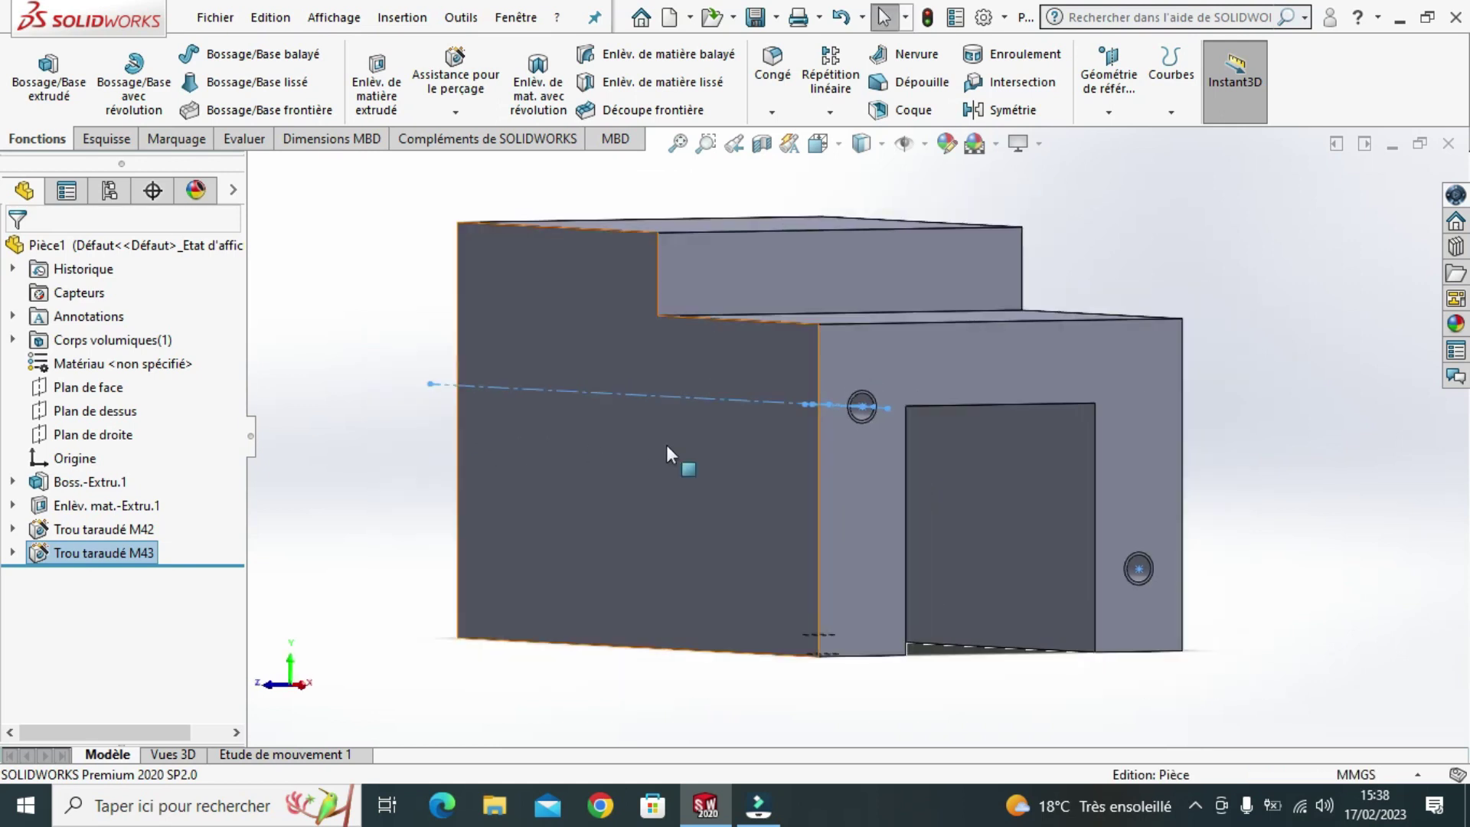
scroll(666, 451, down, 2)
middle_drag(541, 310, 535, 411)
key(Escape)
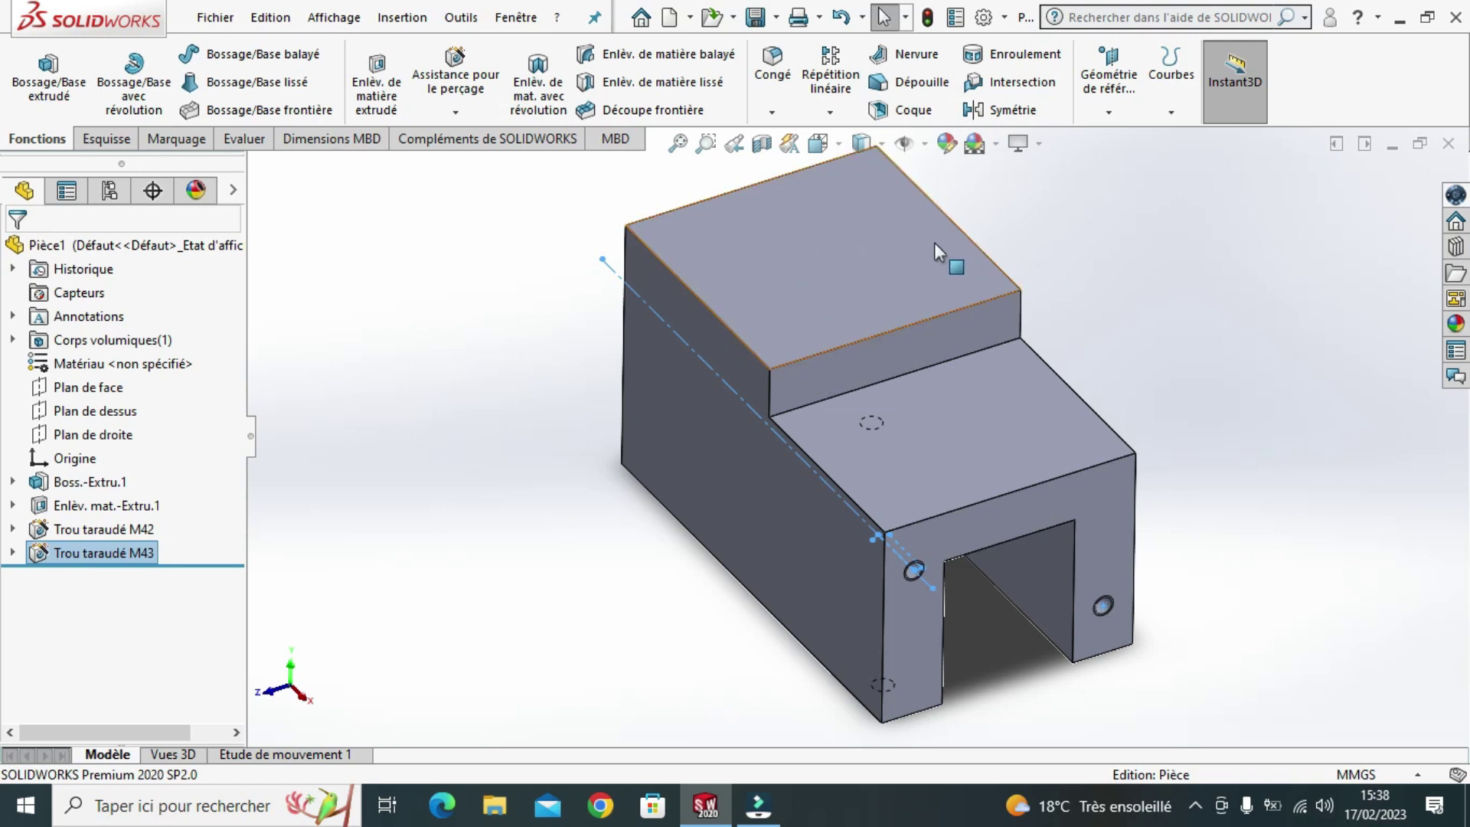
- Select the raised top face, view it Normal To, and bring up the sketch tools
click(808, 258)
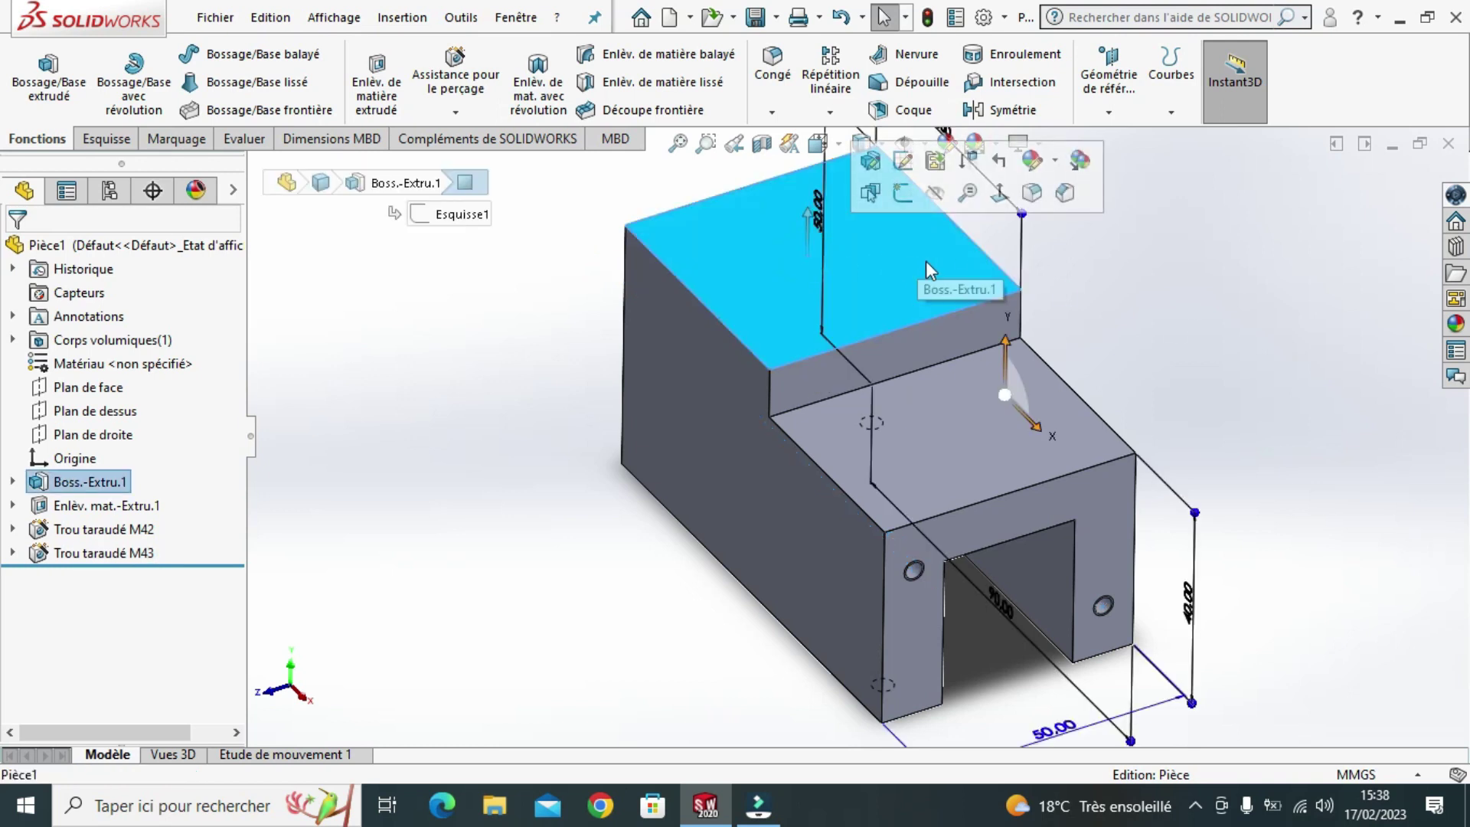
click(994, 195)
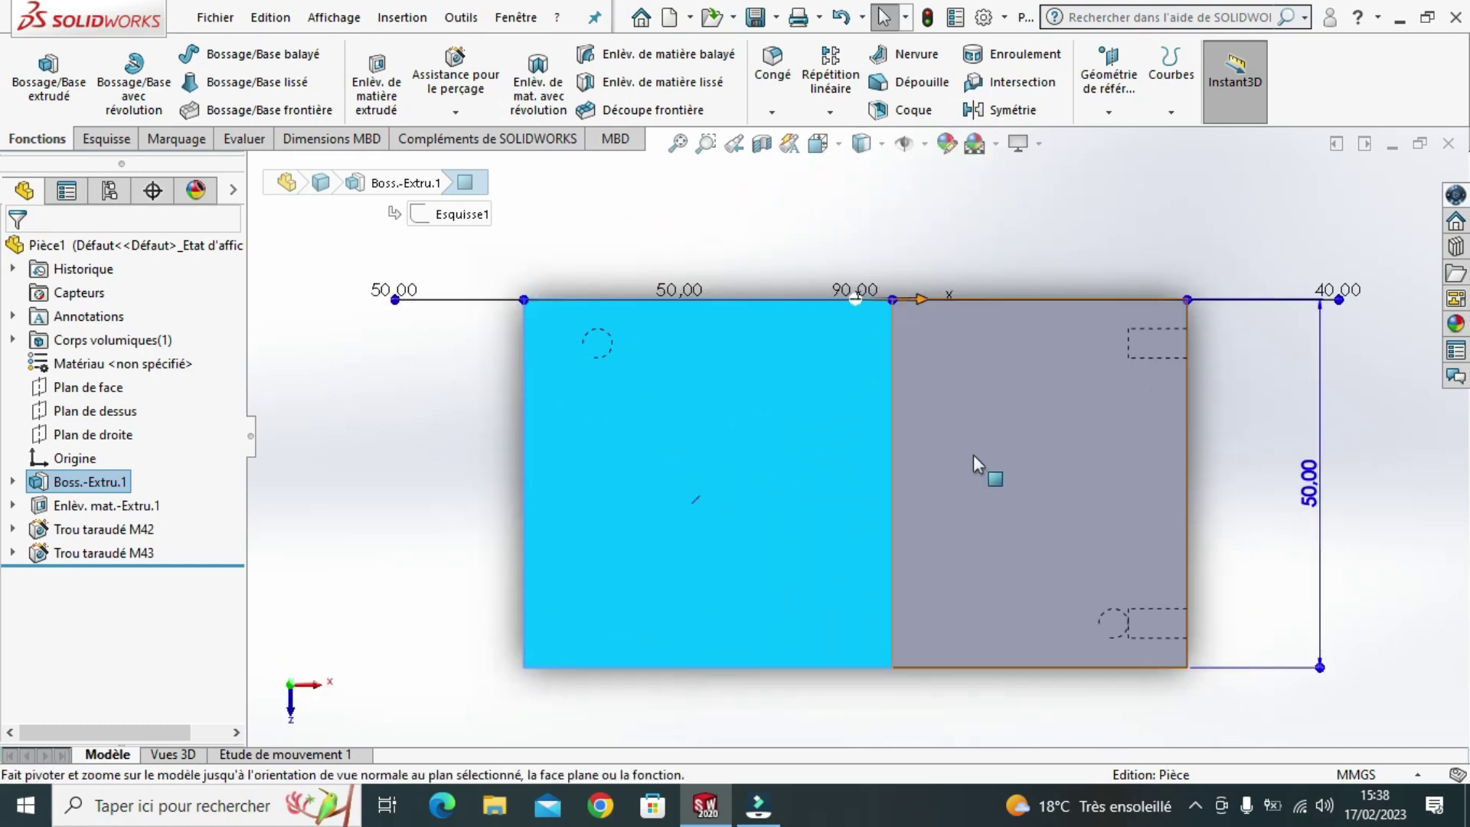
click(106, 139)
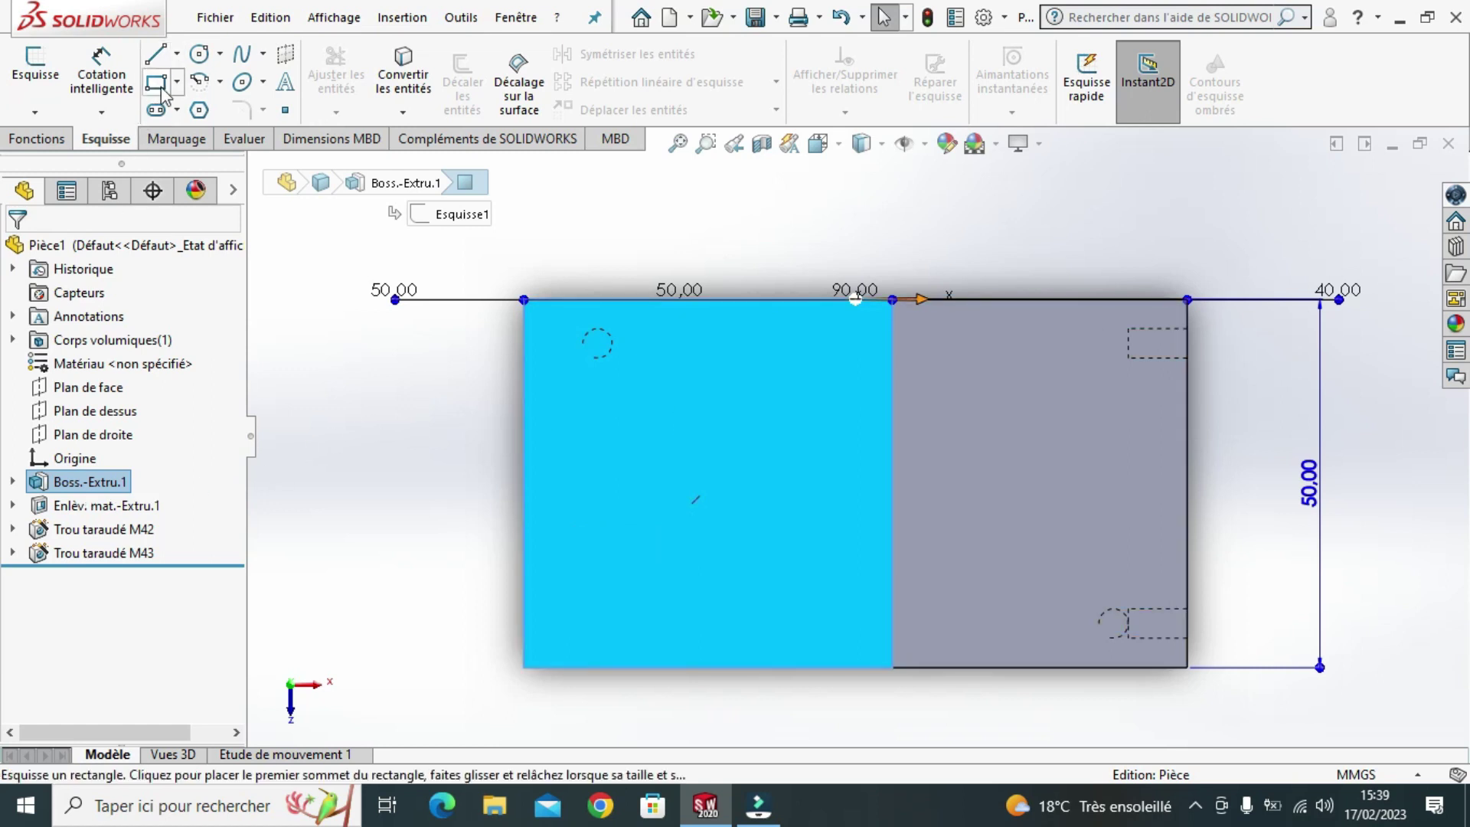
- Draw a circle on the left half of the top face and dimension its diameter at 25 mm
click(199, 54)
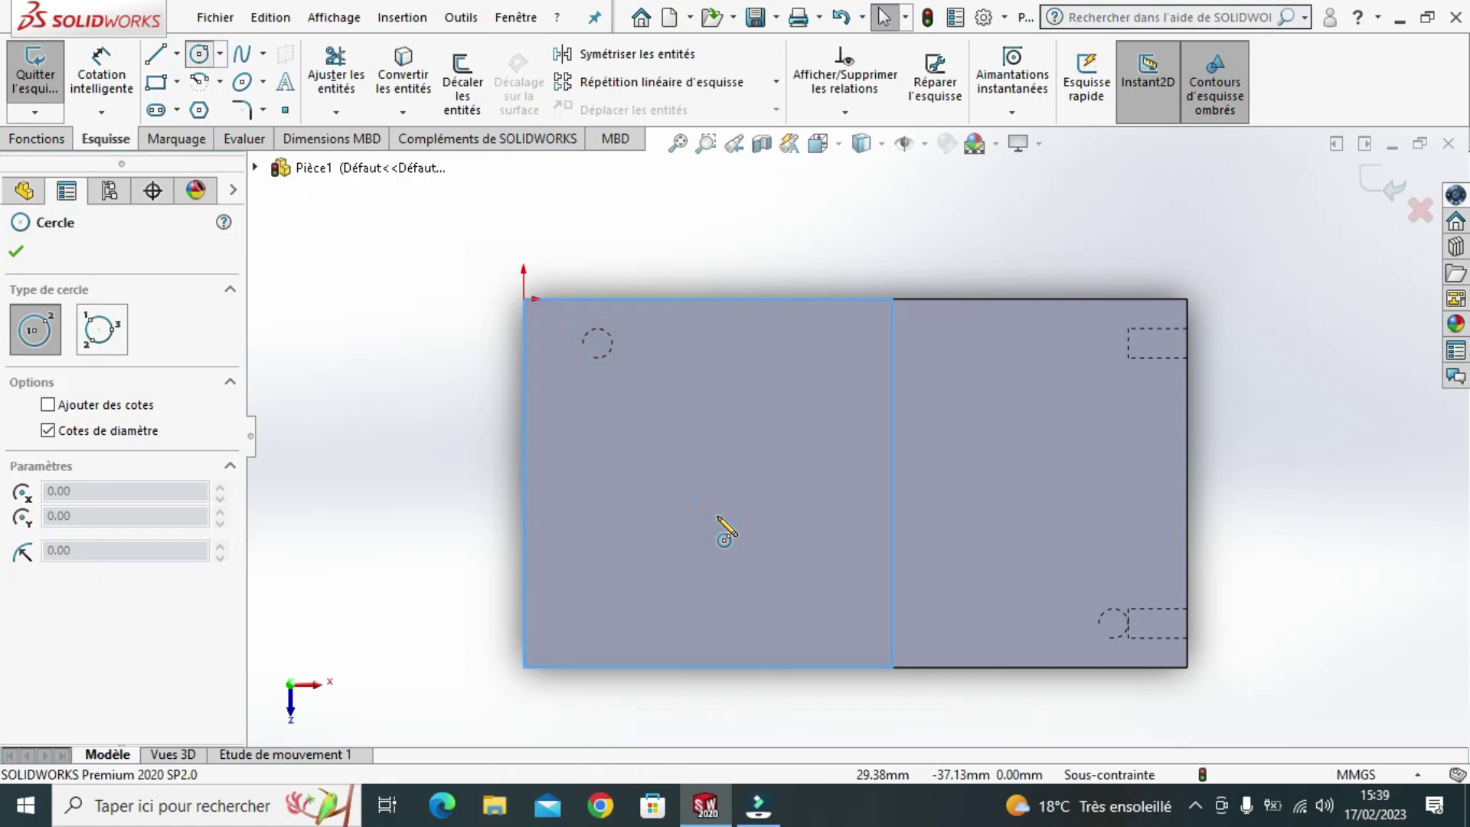
click(691, 475)
click(623, 434)
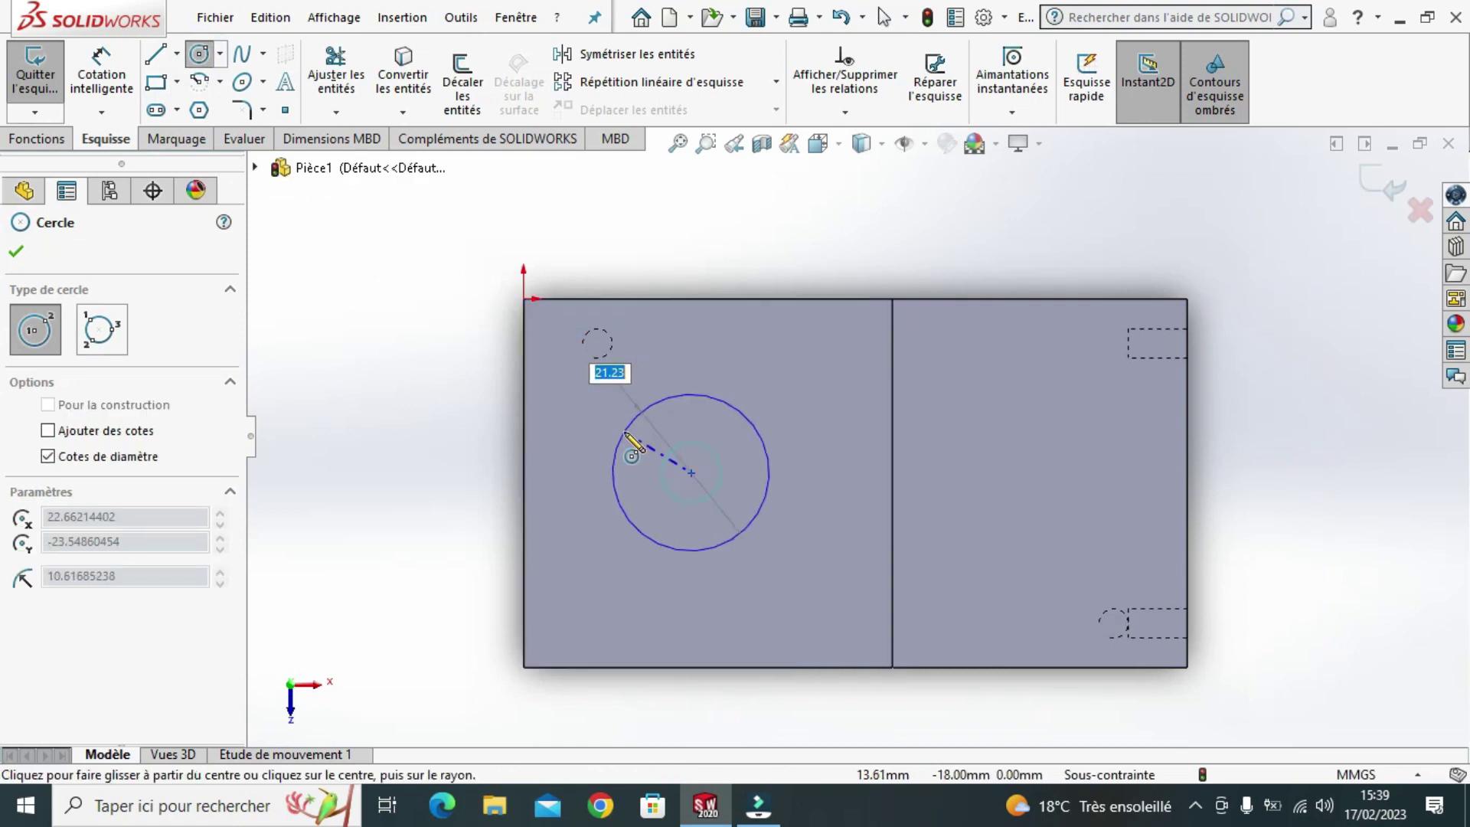
text(25)
key(Return)
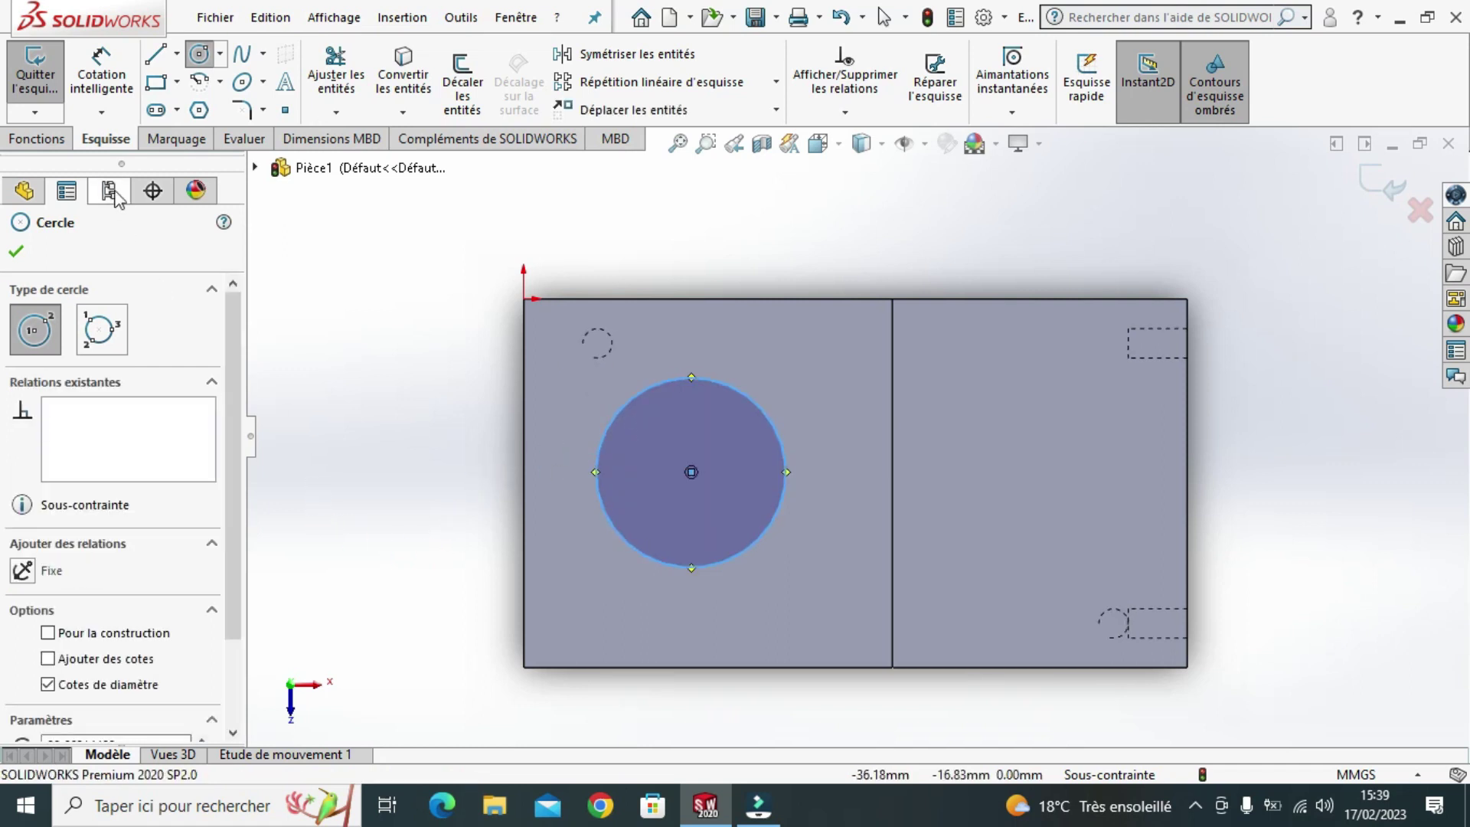
click(100, 69)
click(689, 566)
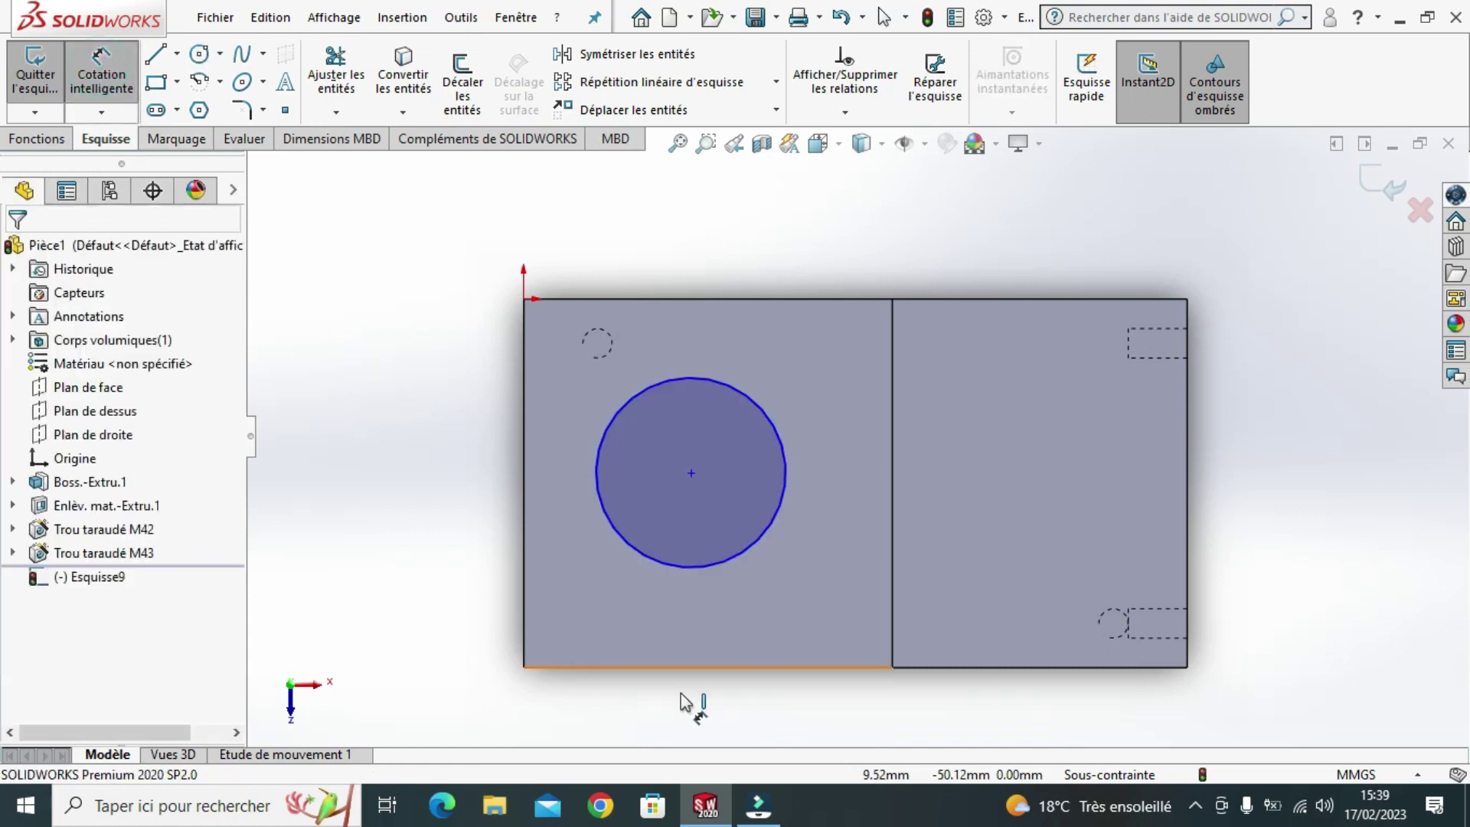
click(704, 724)
text(25)
key(Return)
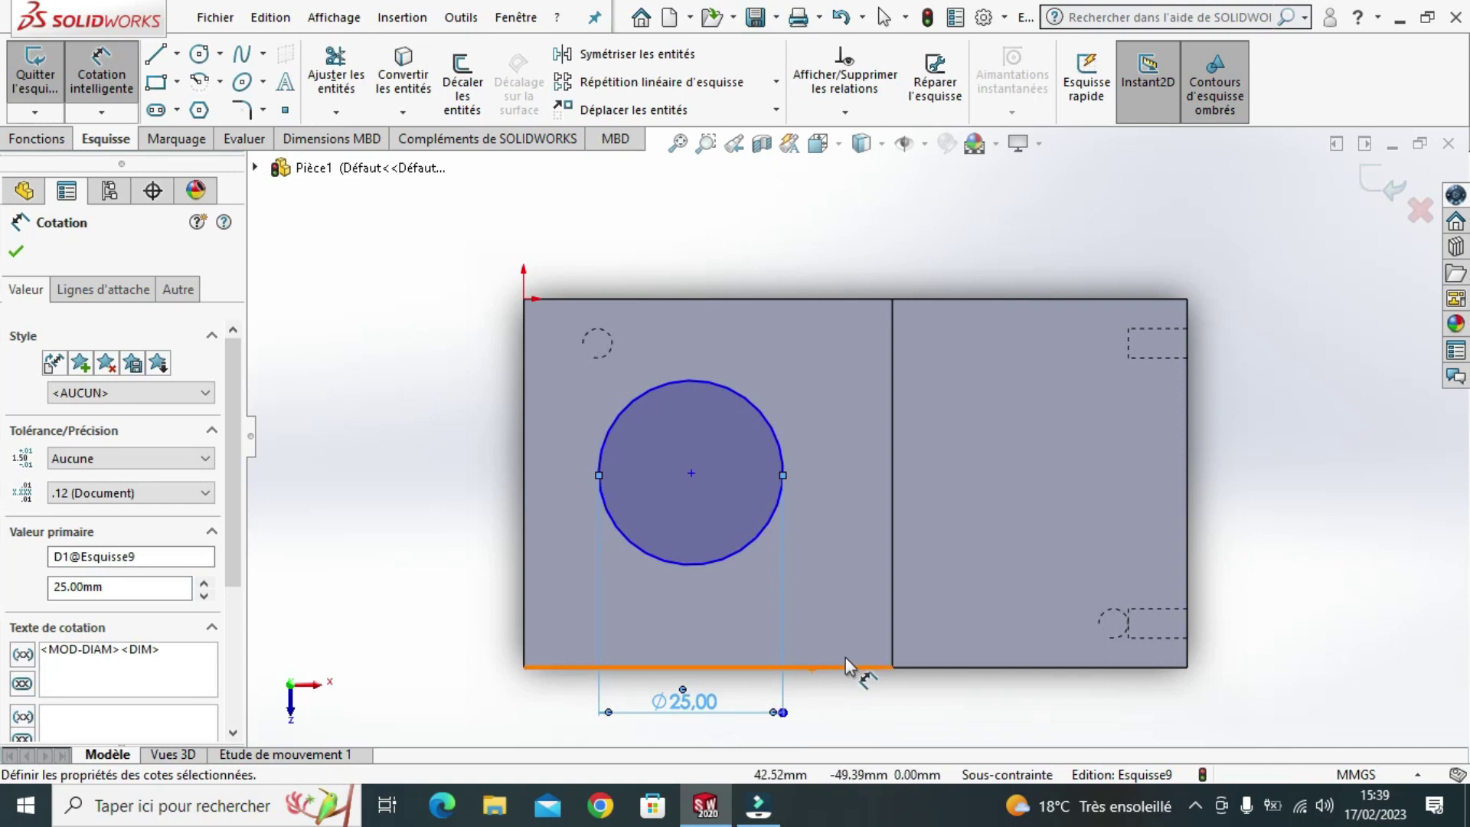
- Dimension the circle centre 25 mm below the top edge and 25 mm from the left edge, then exit the sketch
click(692, 472)
click(706, 299)
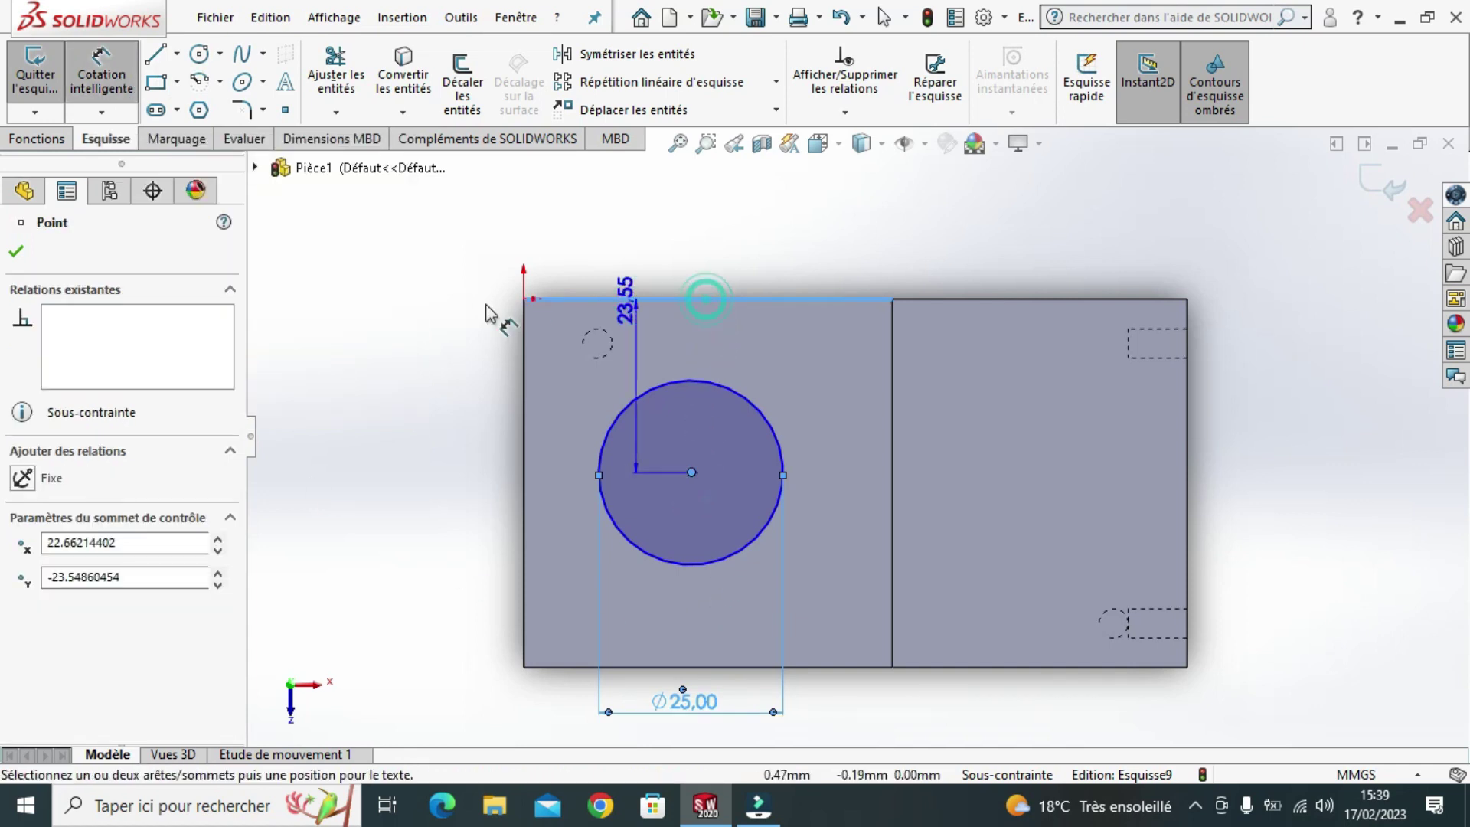
click(422, 385)
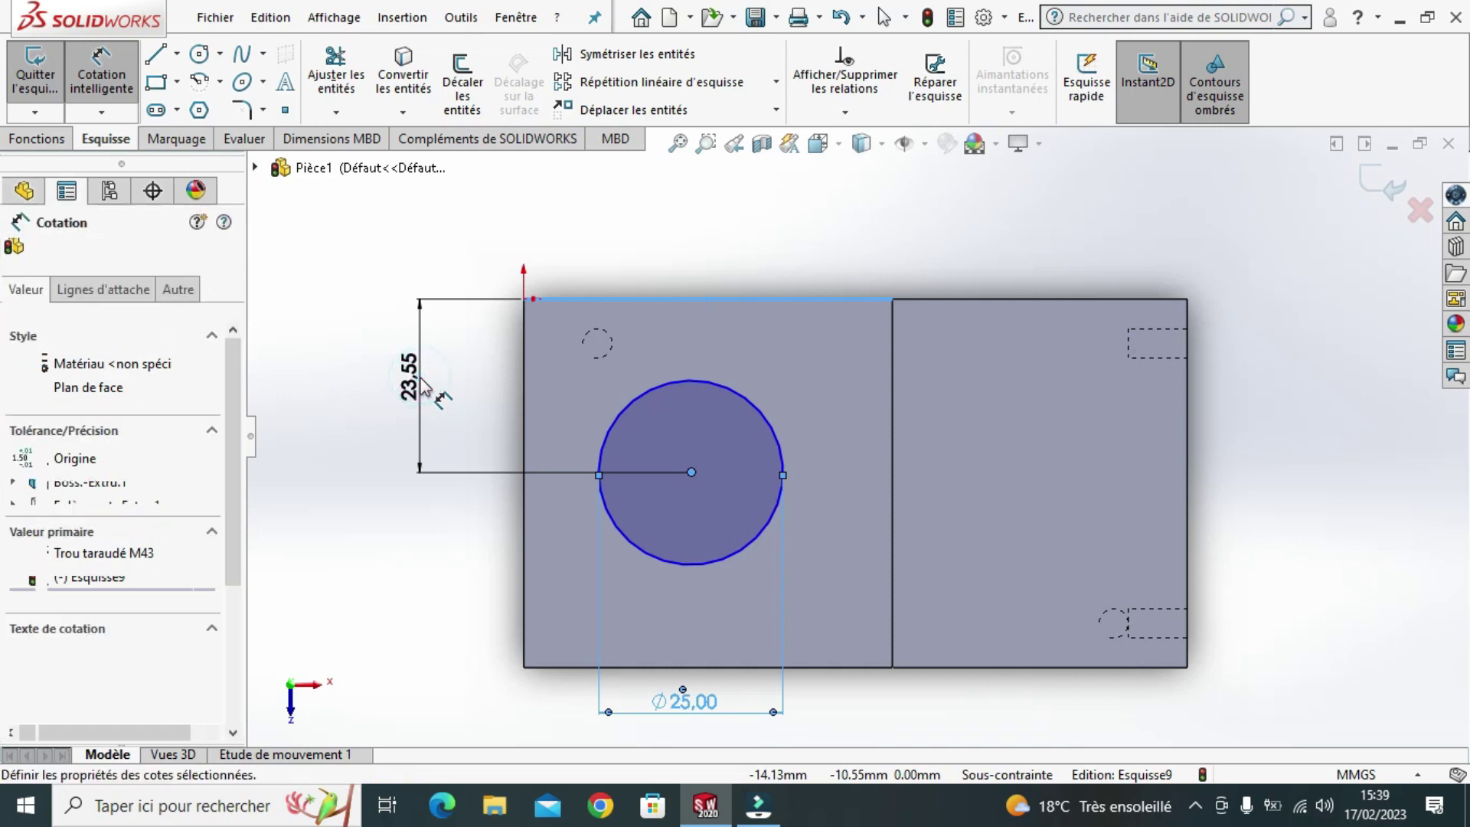
text(25)
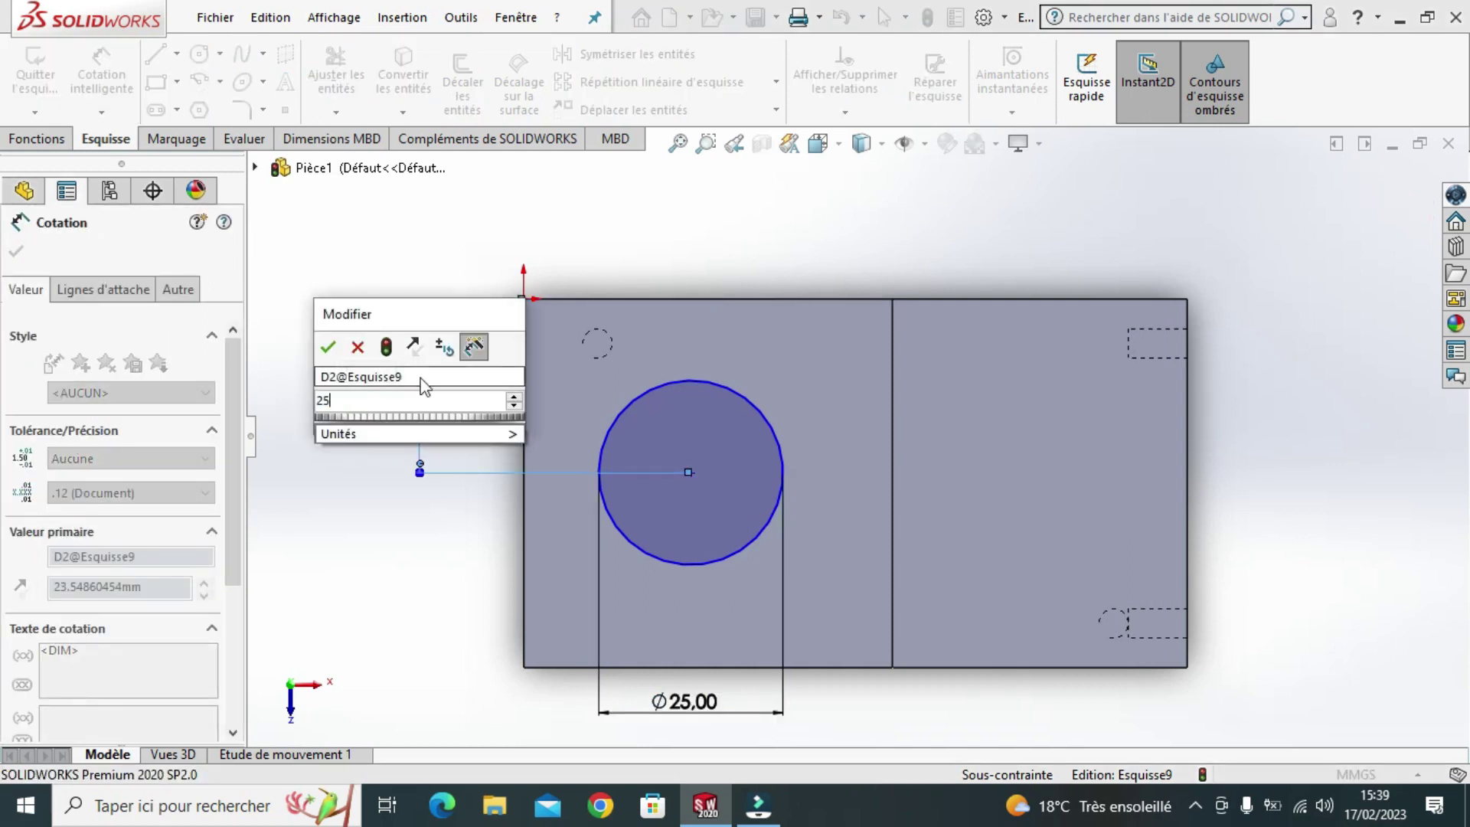
key(Escape)
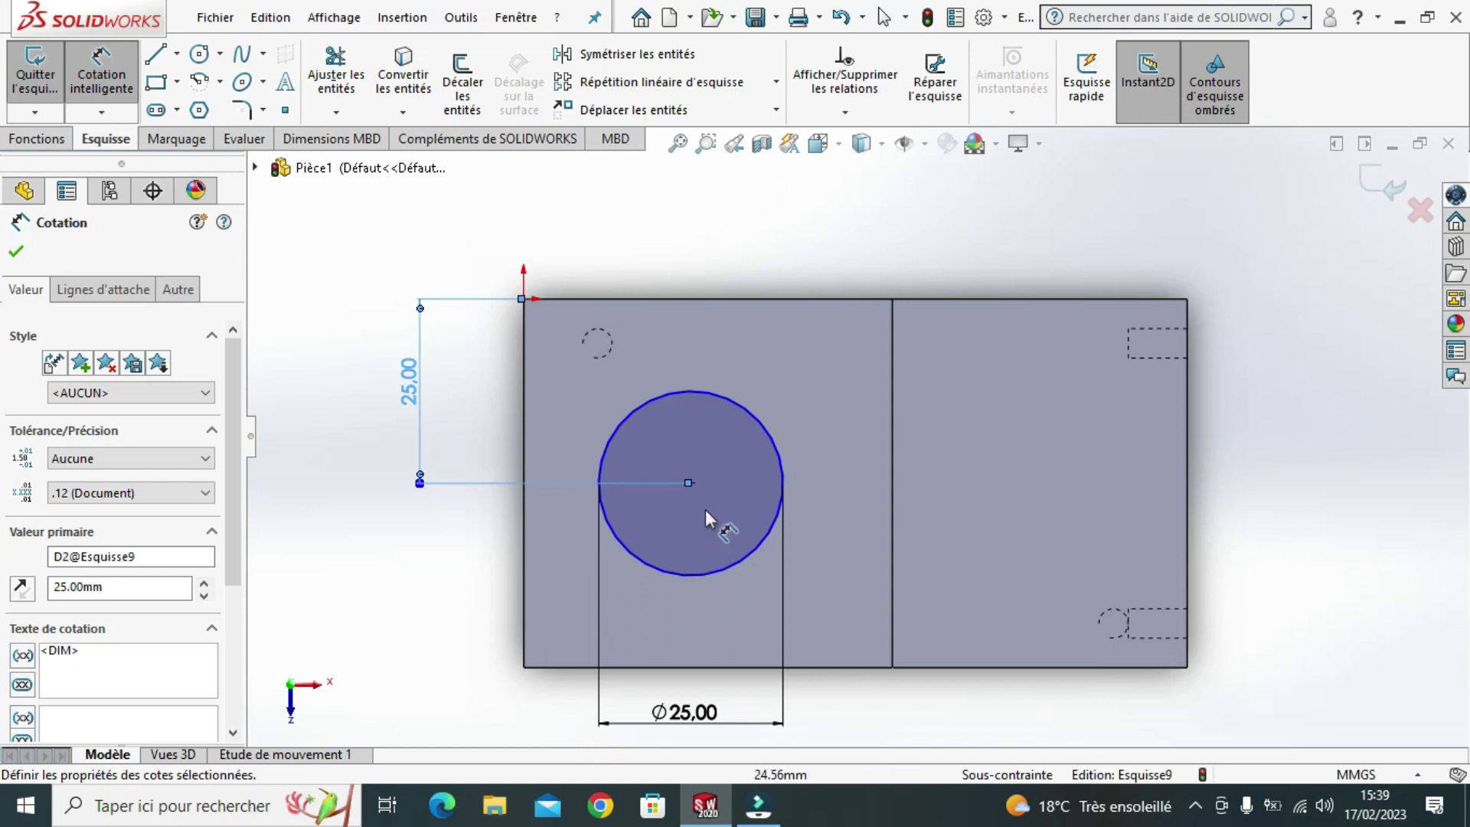
click(525, 562)
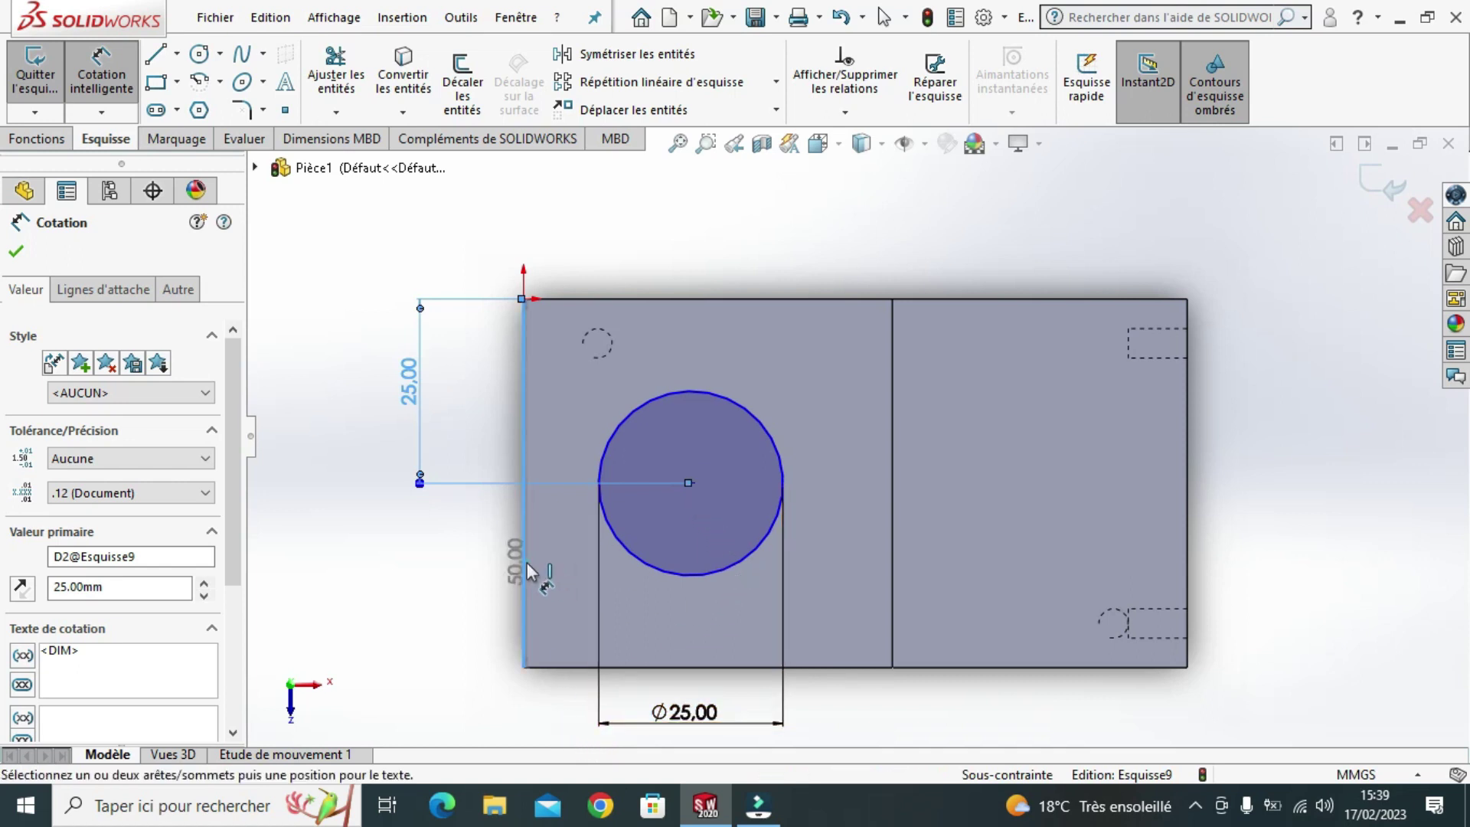
click(690, 482)
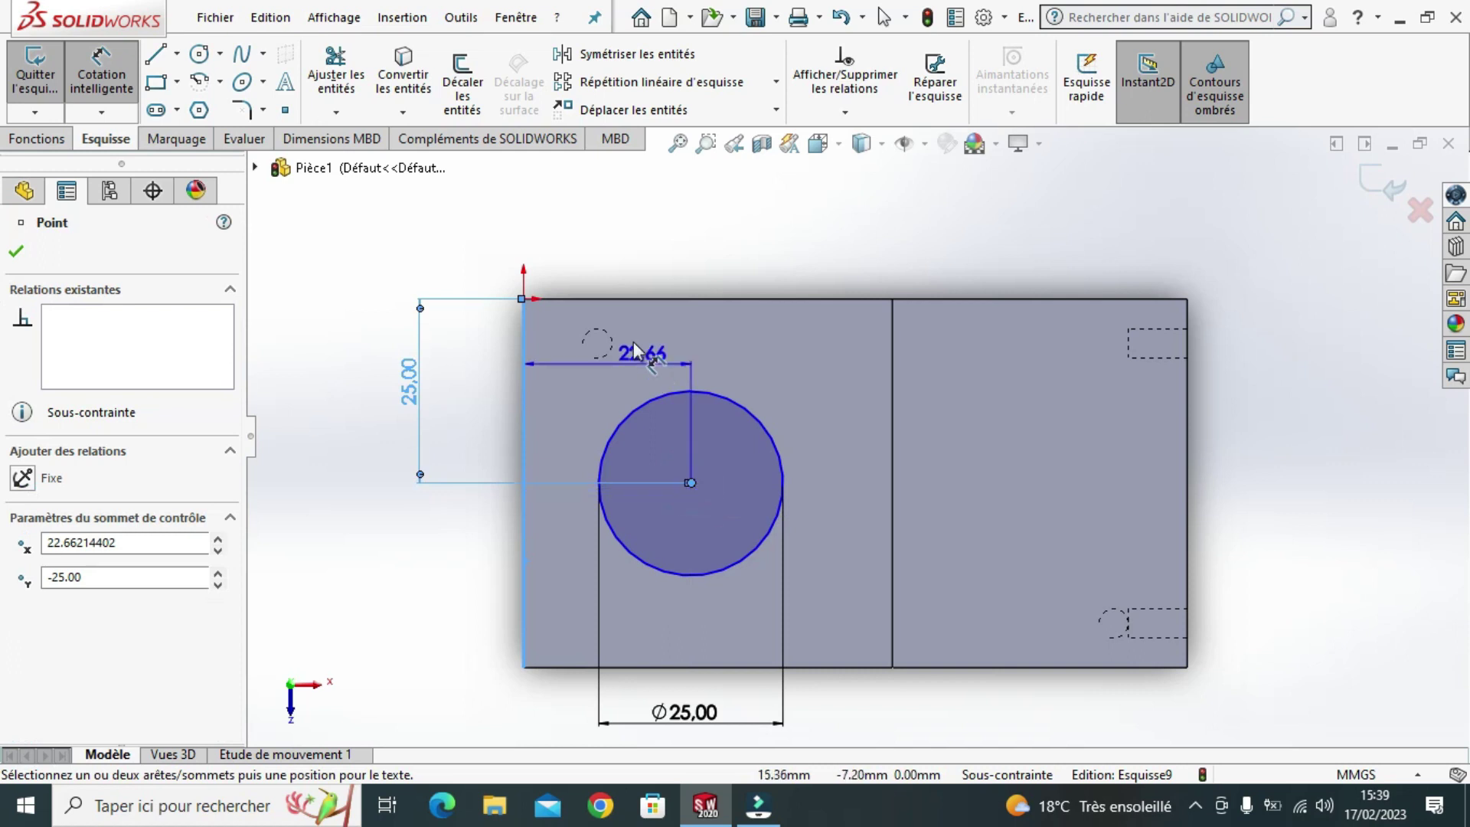
click(597, 240)
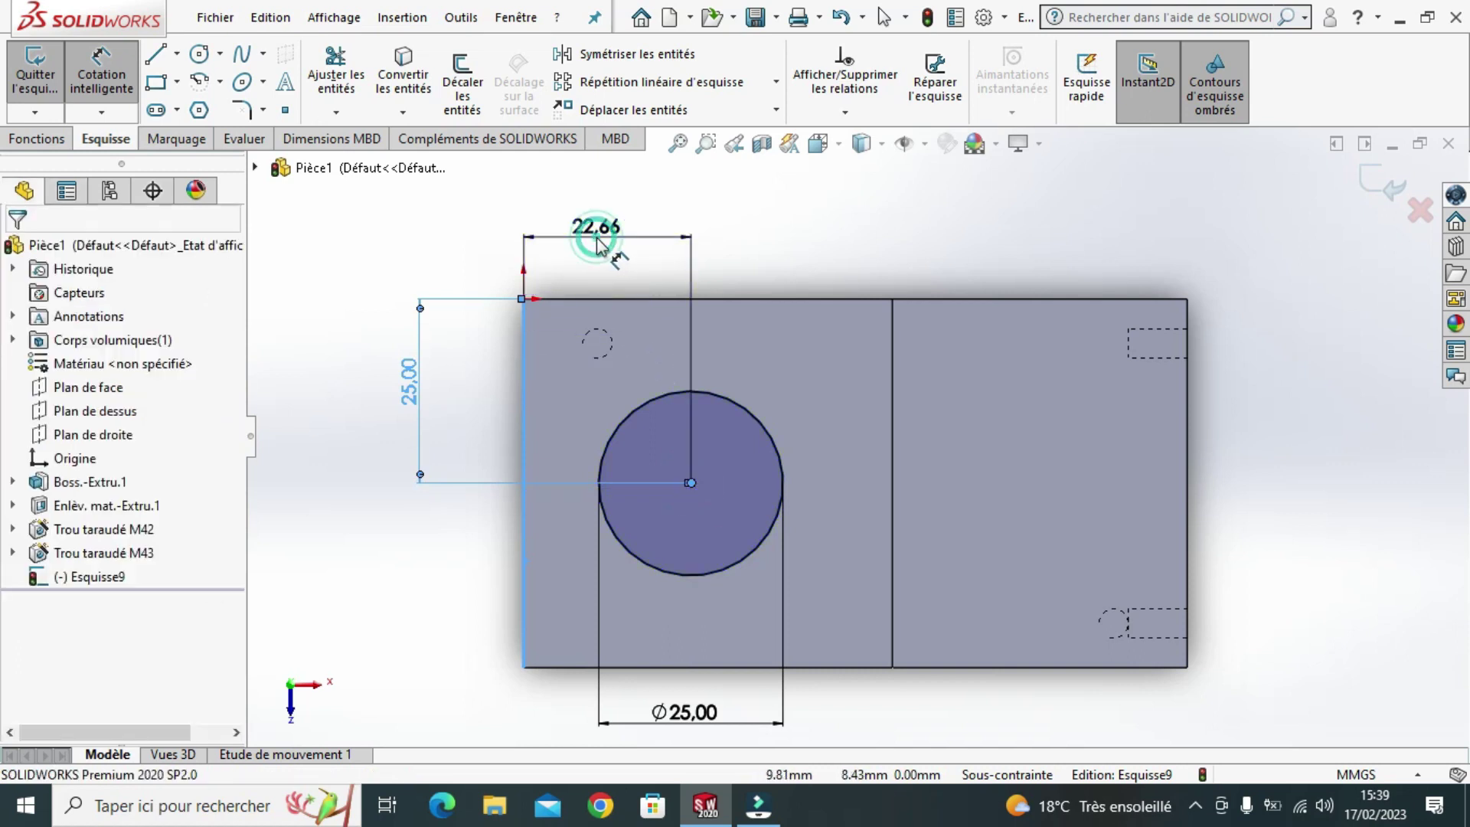
text(25)
key(Return)
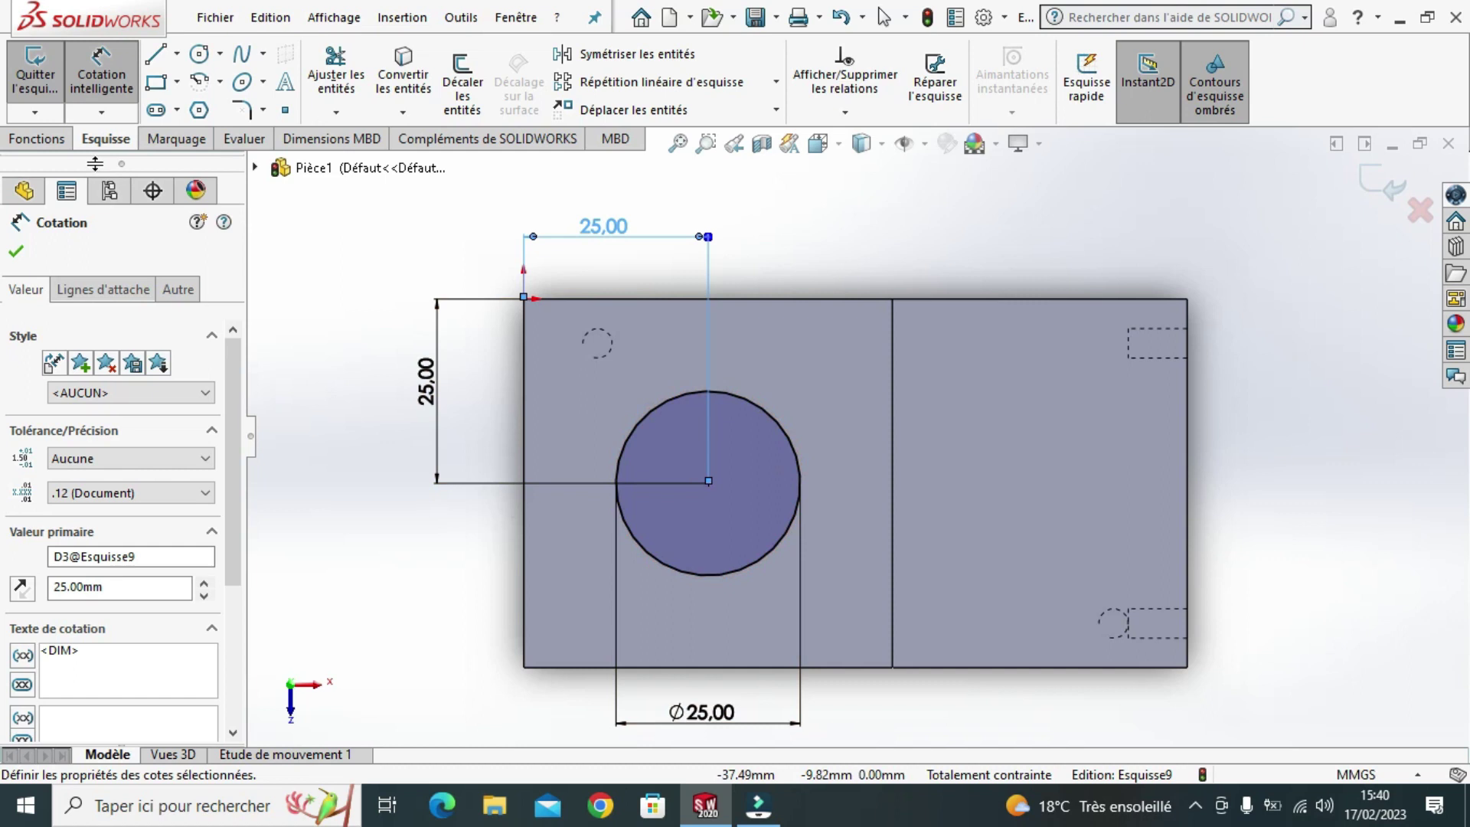
click(18, 253)
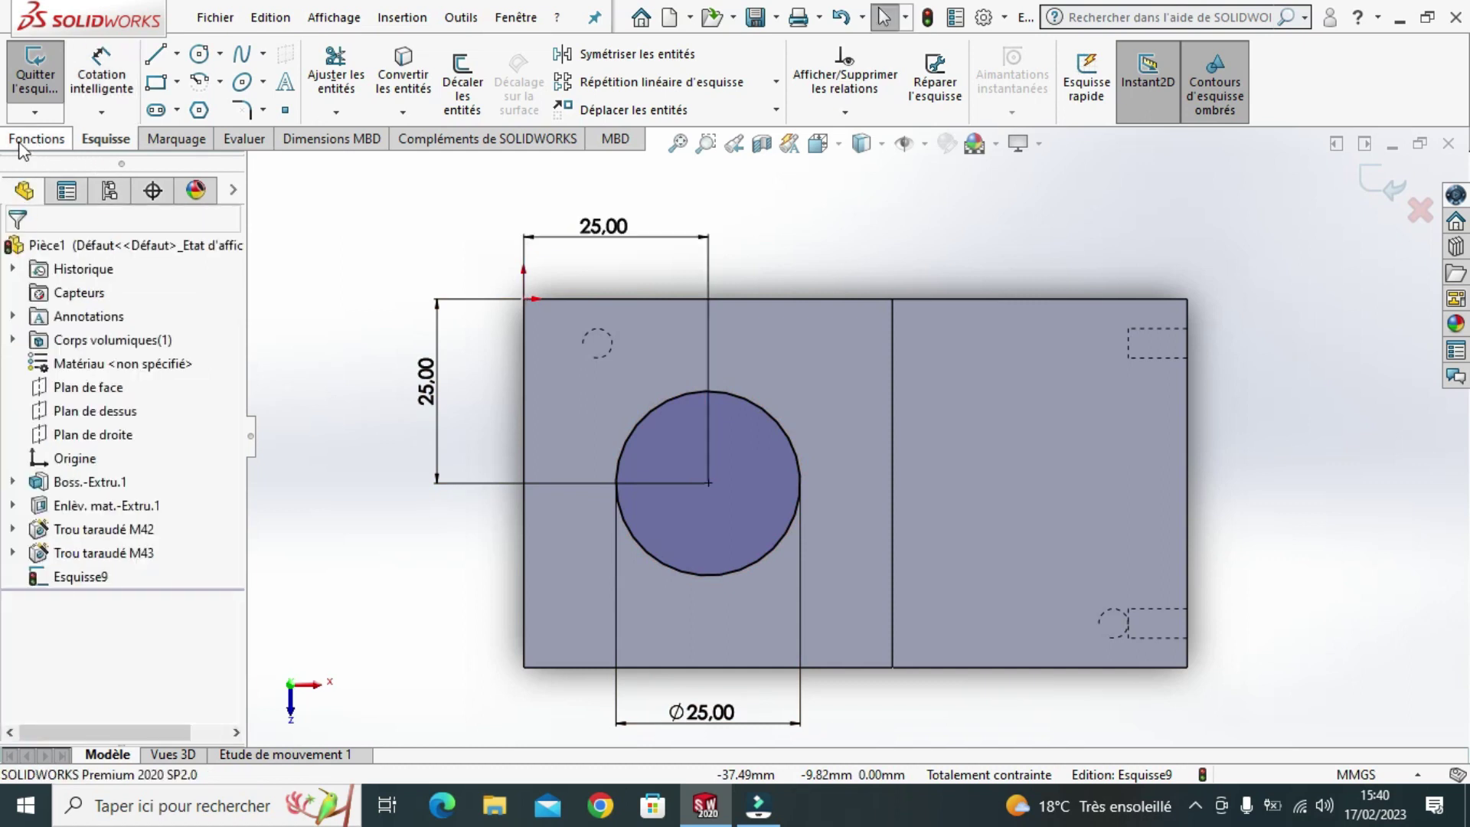
click(37, 139)
- Extrude-cut the Ø25 circle with end condition A travers tout
click(387, 94)
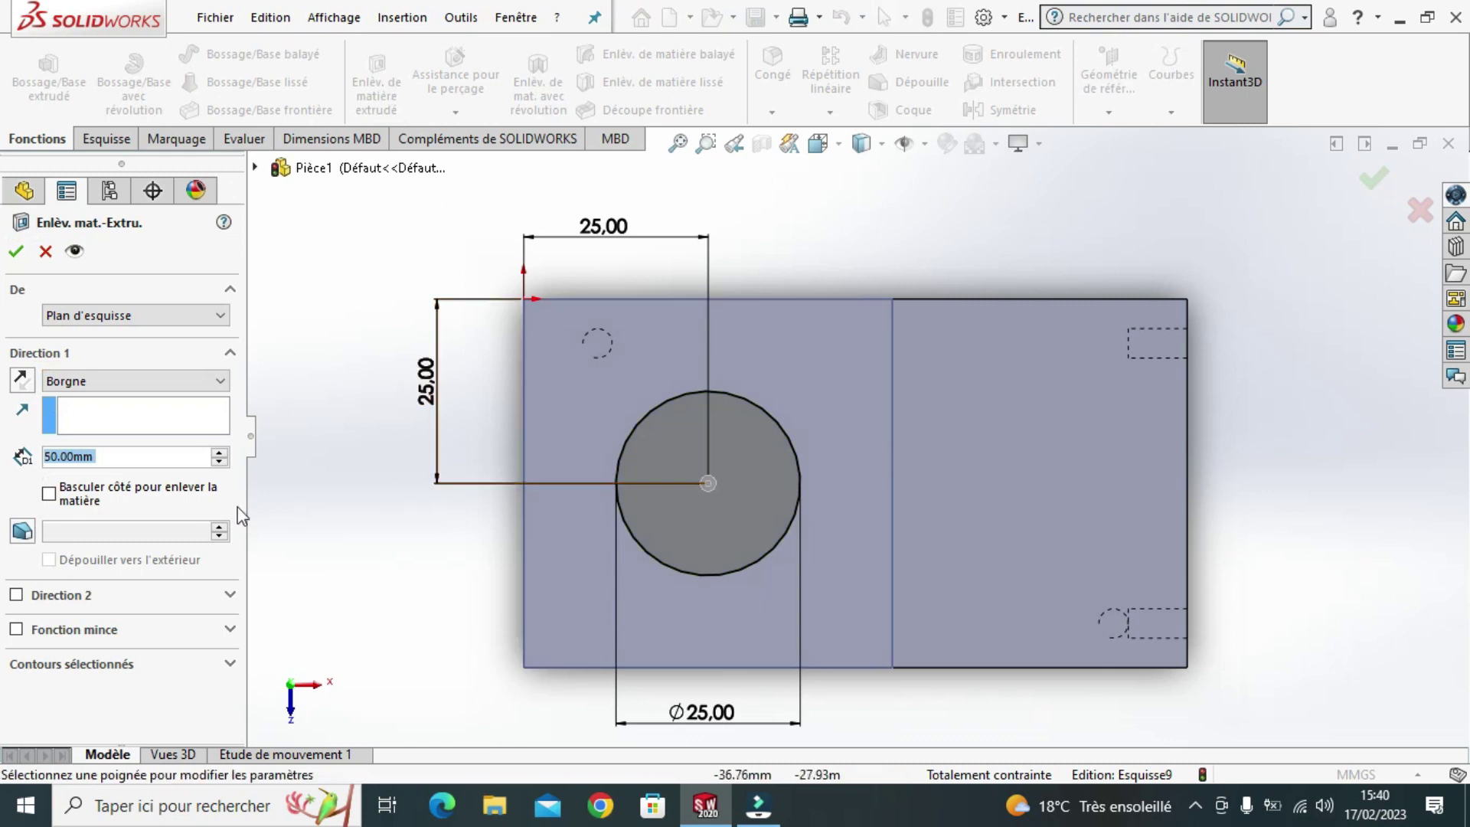
click(188, 381)
click(92, 411)
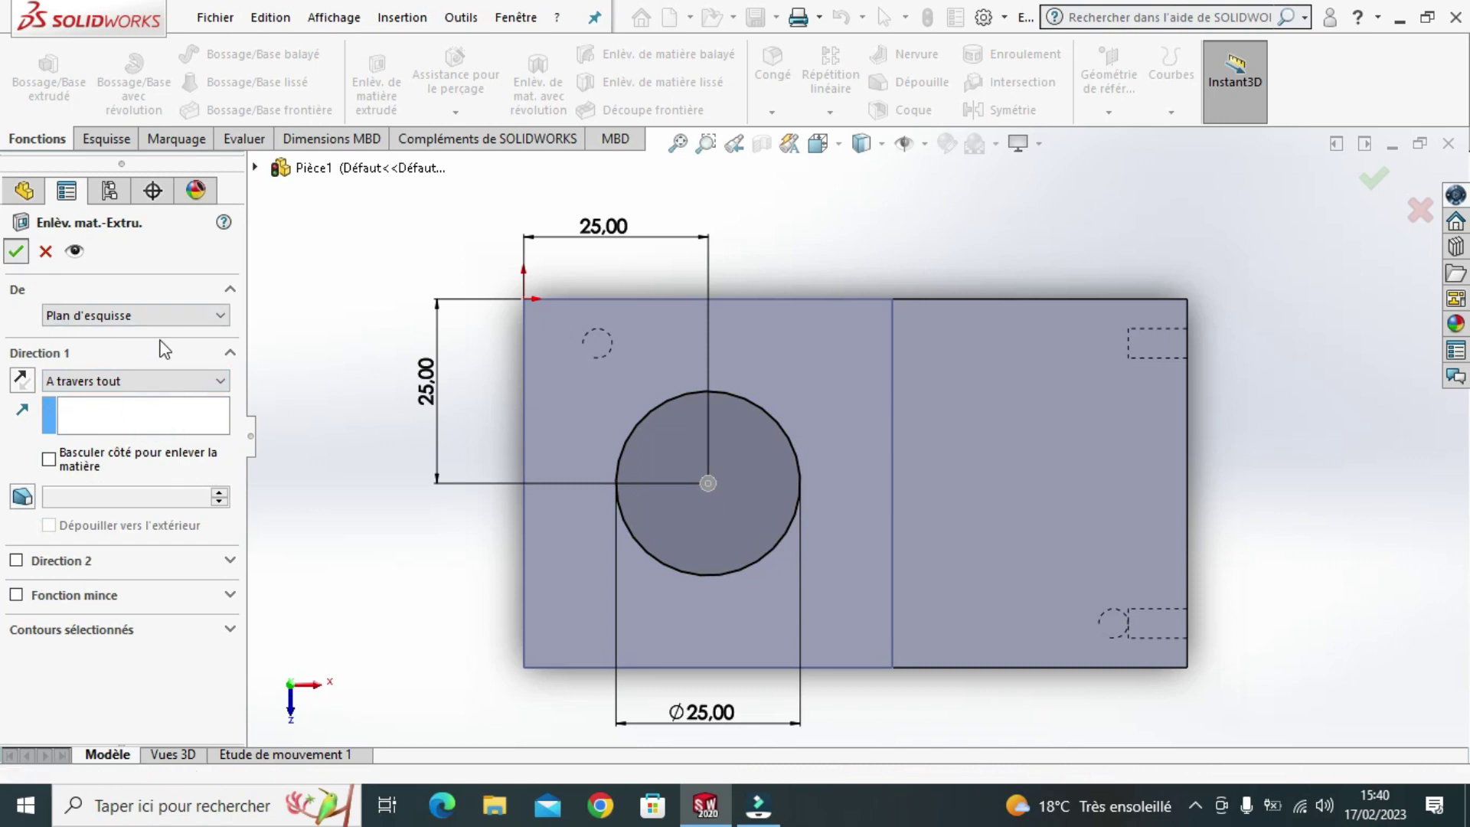
key(Return)
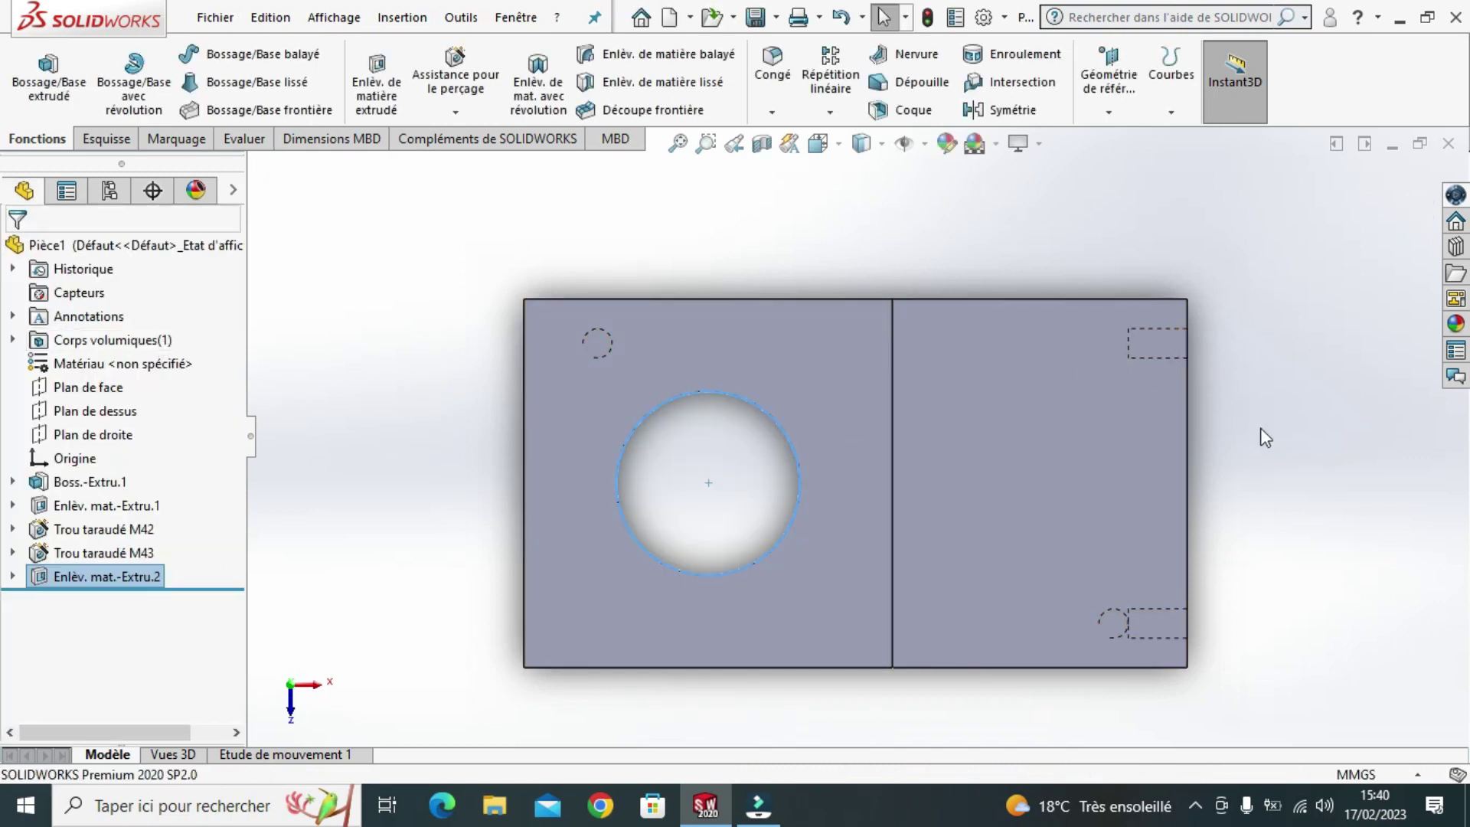
- Orbit the part and set the Trimétrique view to show the new through-hole
mouse_move(1266, 476)
middle_down()
mouse_move(1262, 334)
mouse_move(967, 359)
mouse_move(1190, 419)
middle_up()
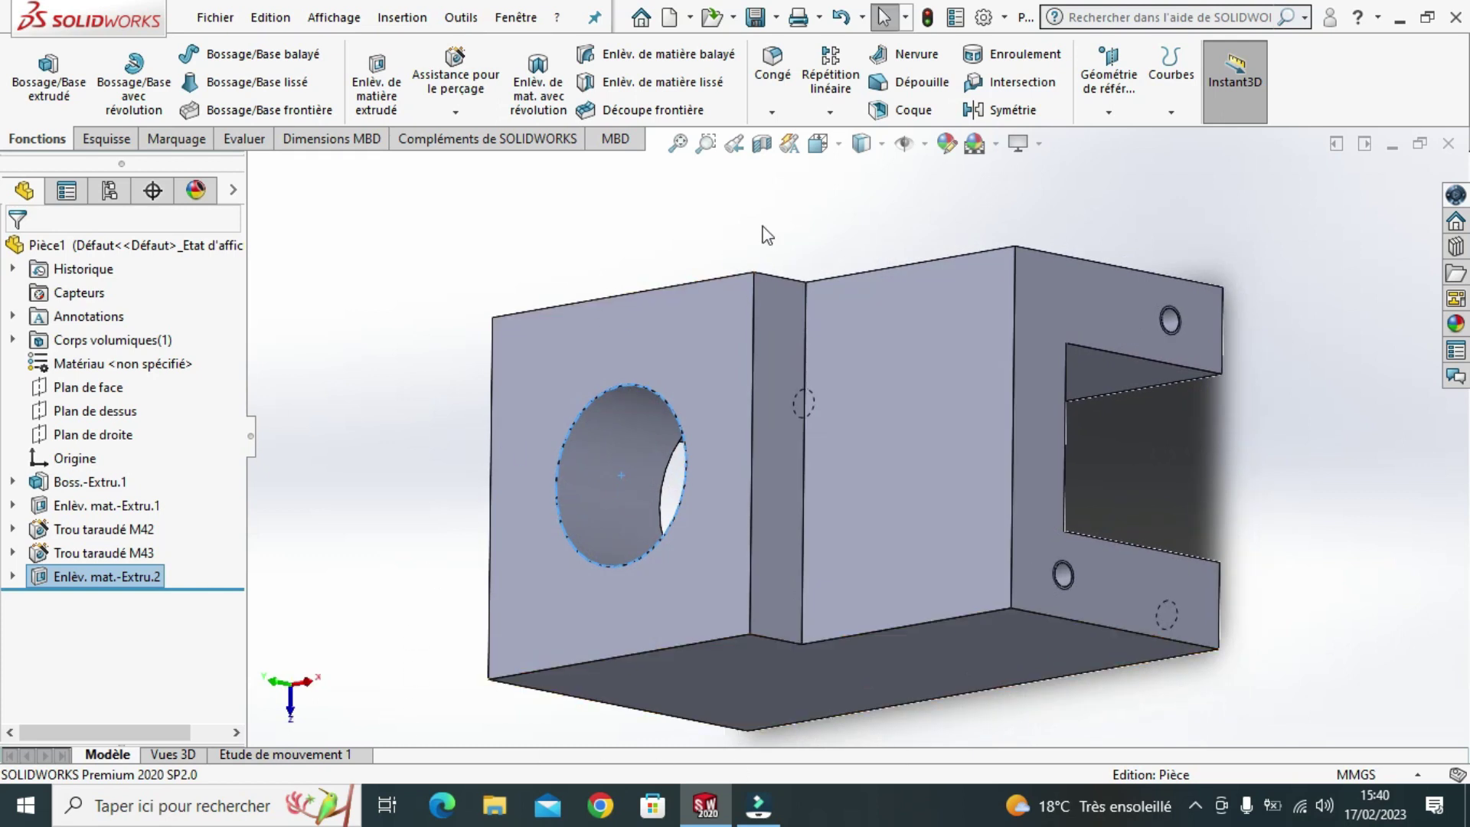
click(840, 144)
click(944, 205)
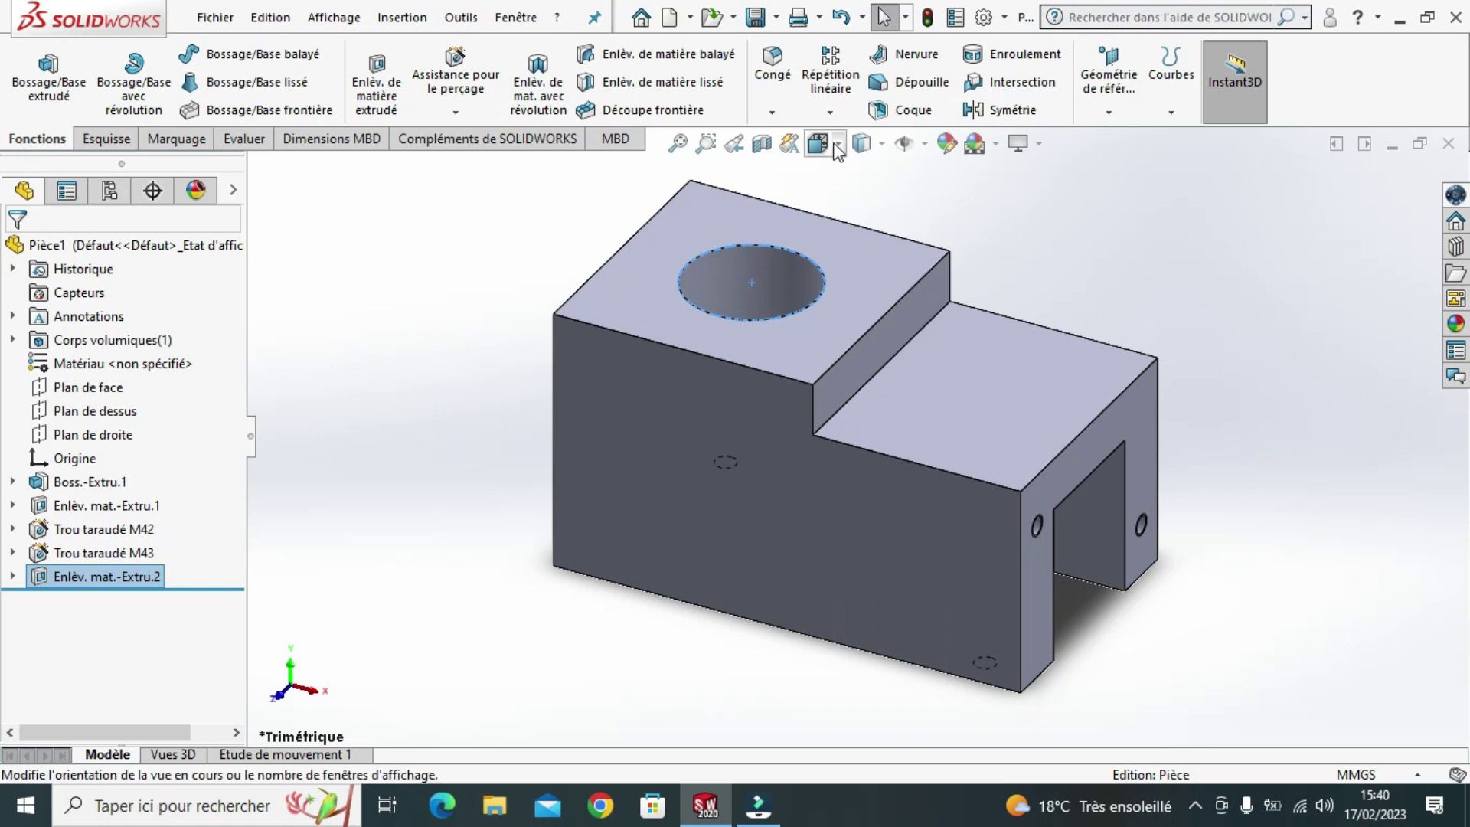
- Add a 1.5 mm × 45° Chanfrein on the front, side, back and left top edges of the raised block
click(769, 111)
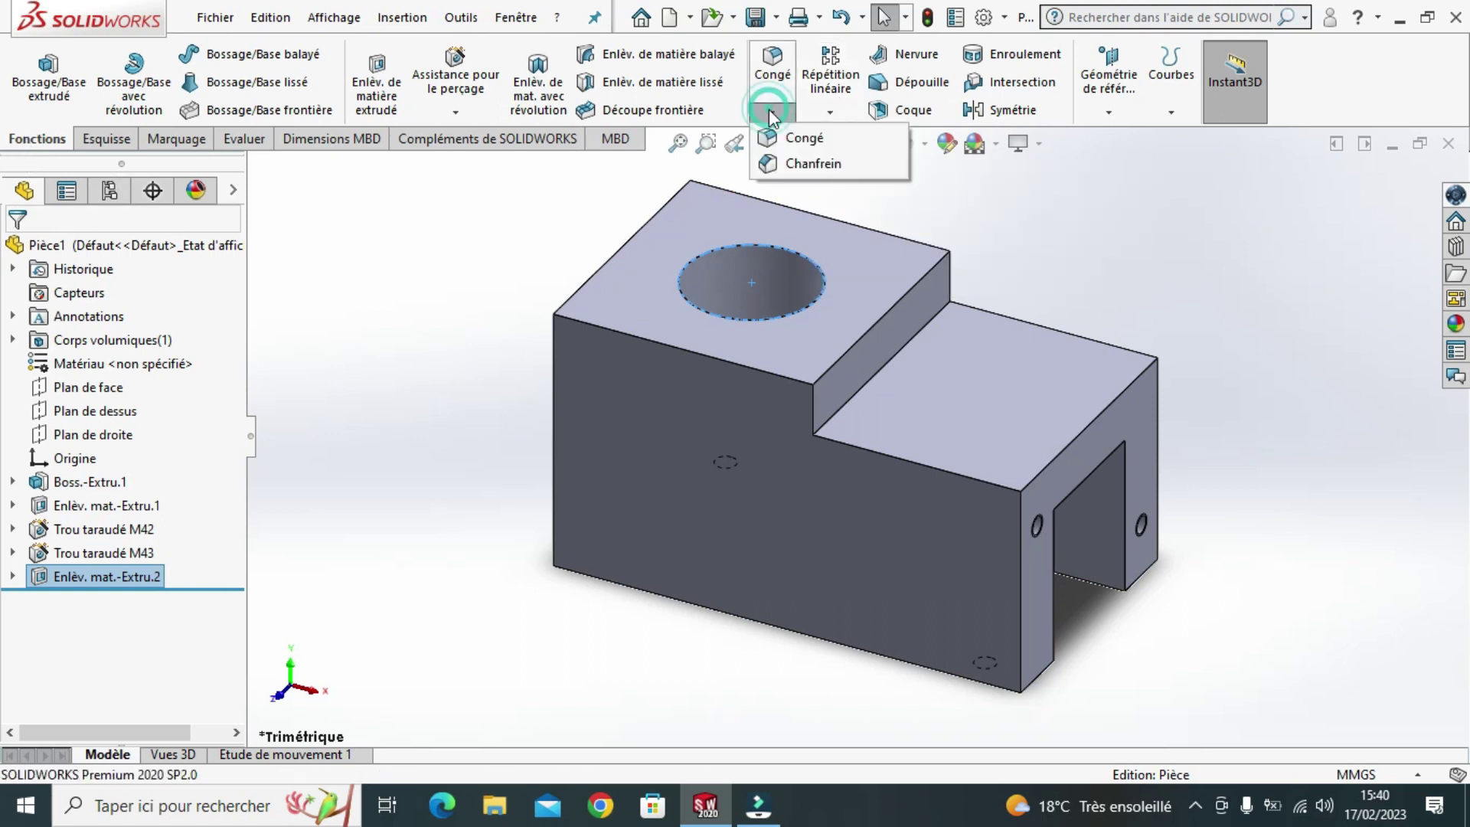
click(788, 164)
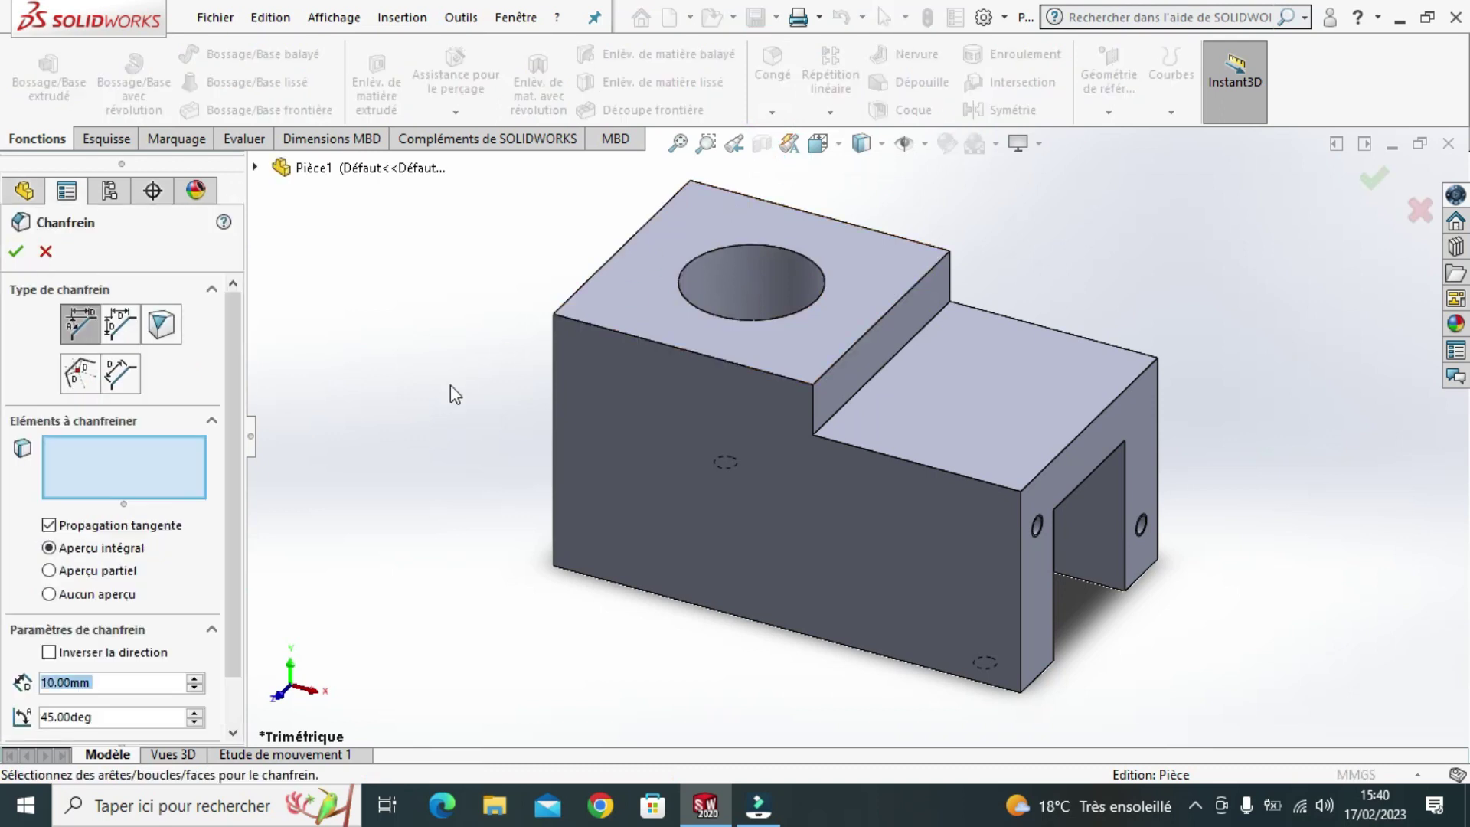
drag(231, 591, 232, 636)
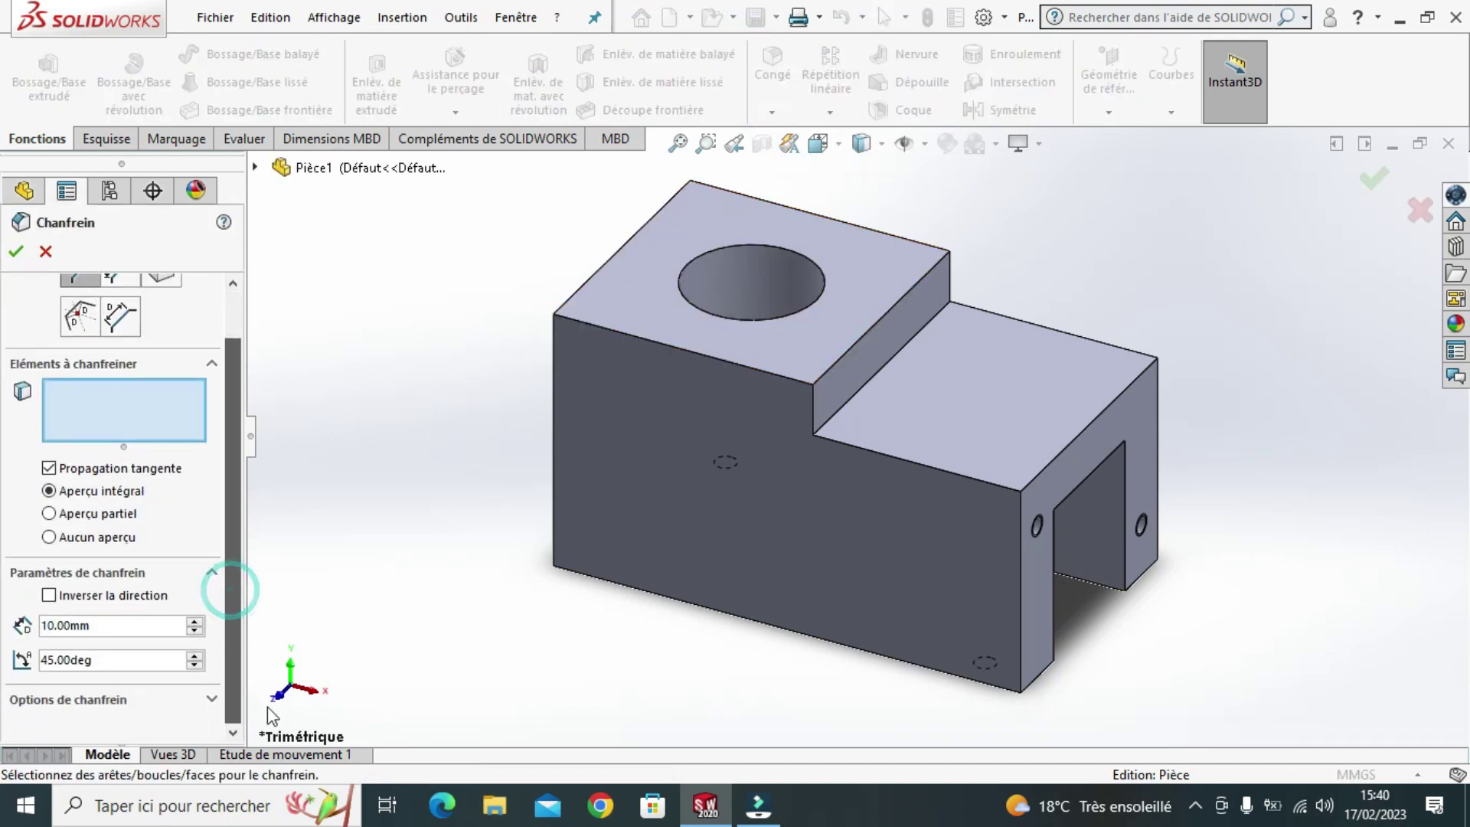
double_click(95, 625)
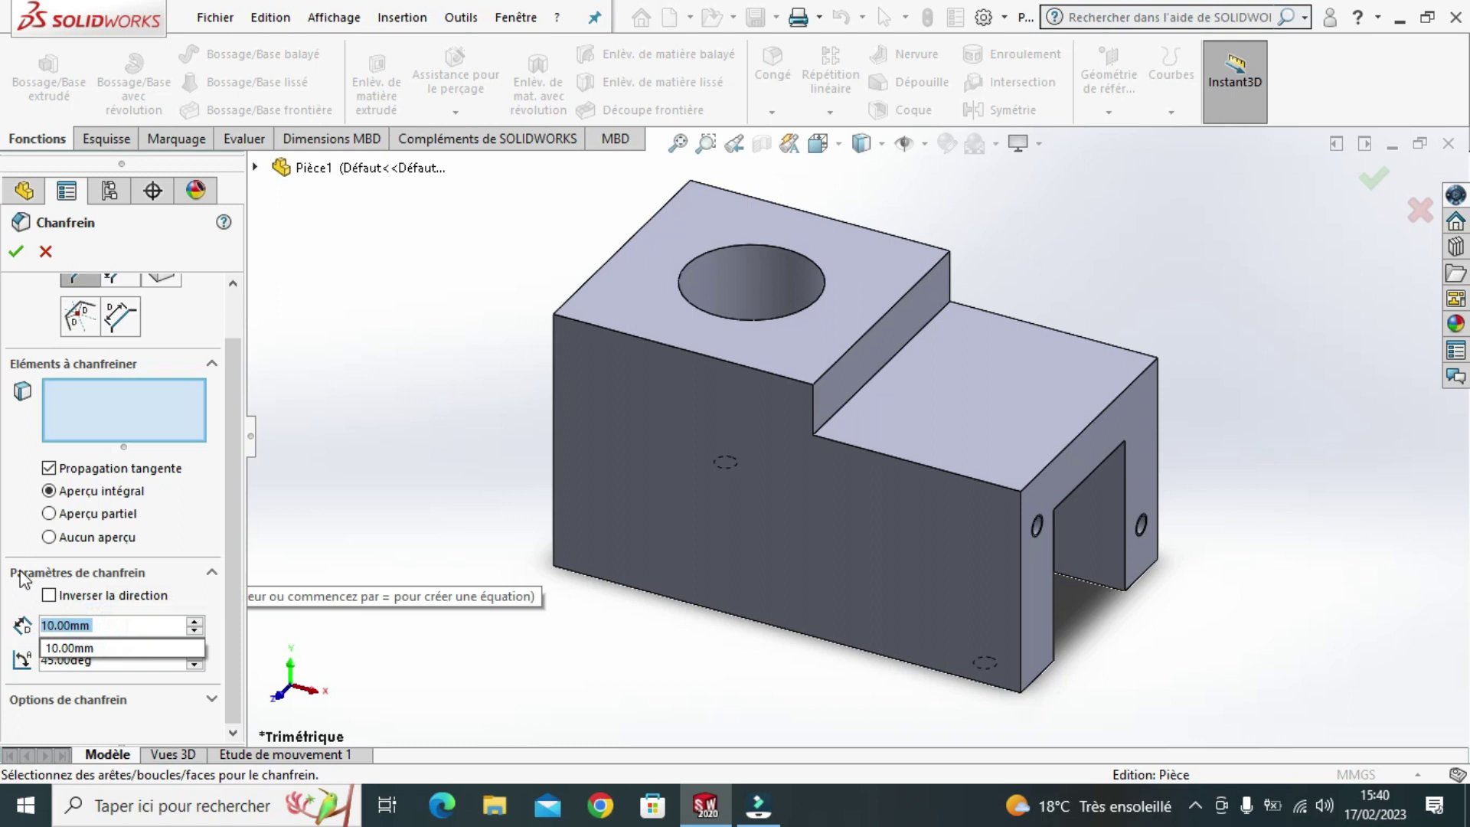
text(1.5)
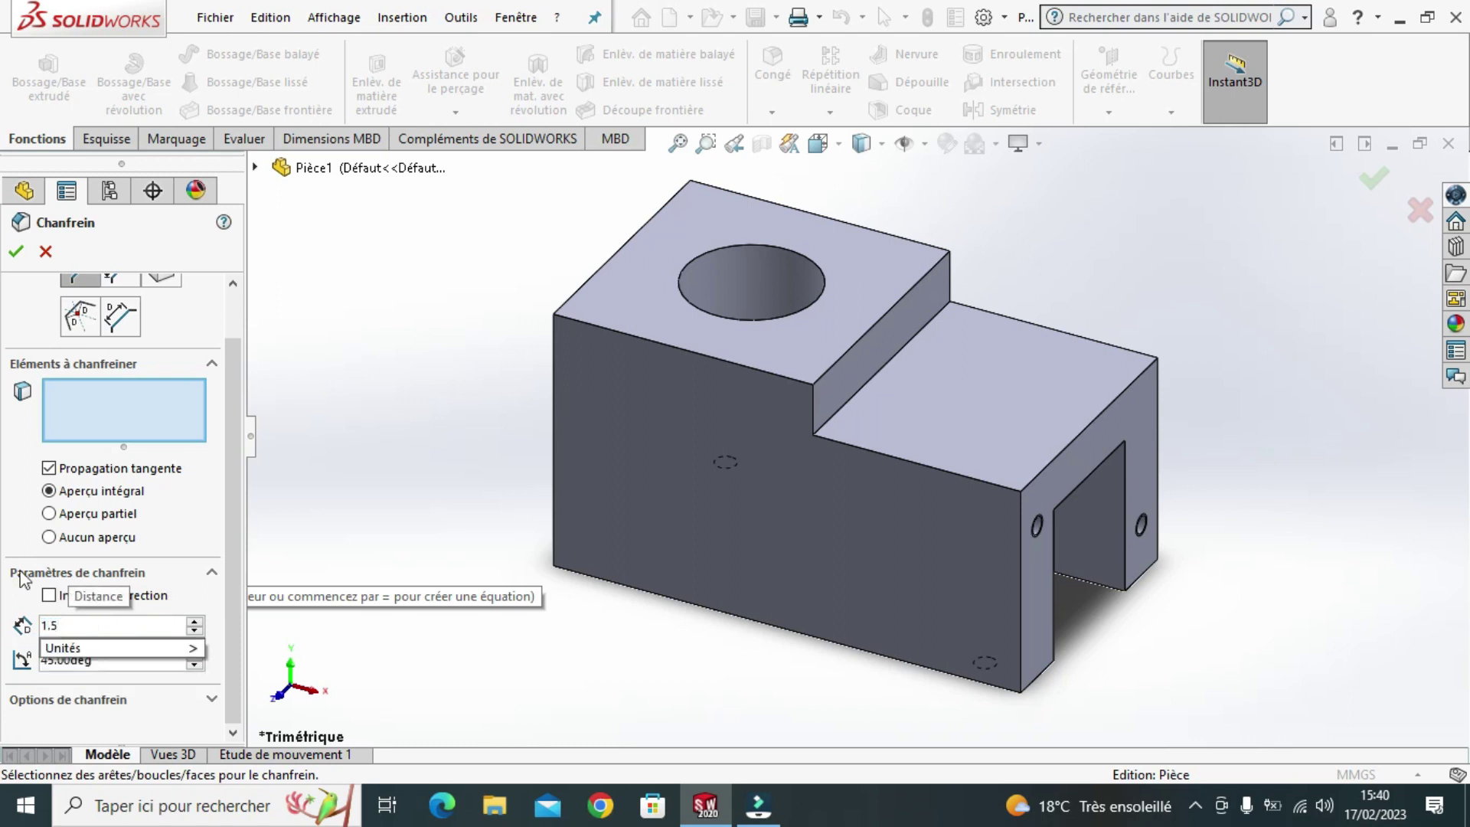
key(Return)
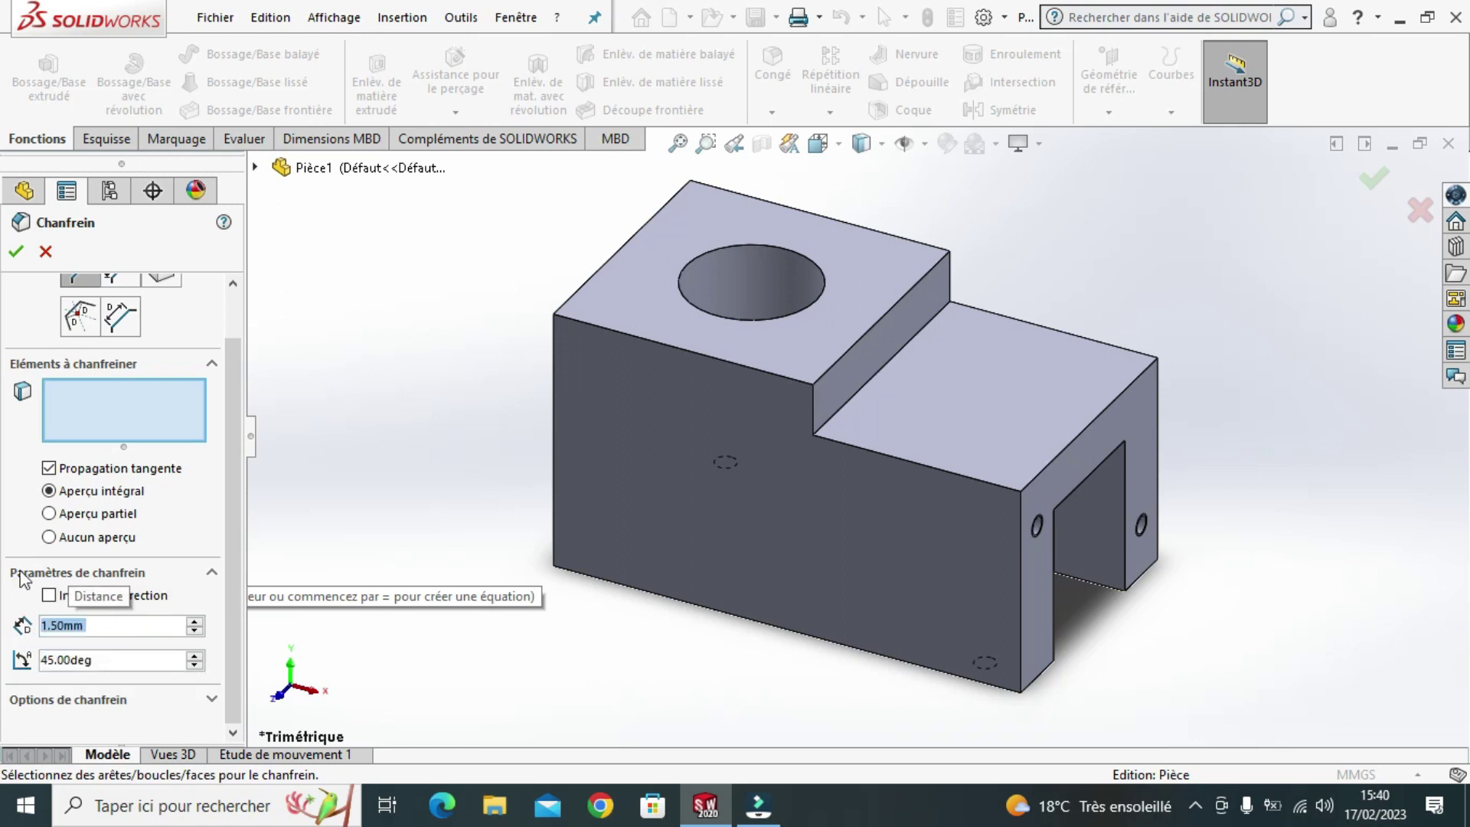
click(646, 337)
click(857, 337)
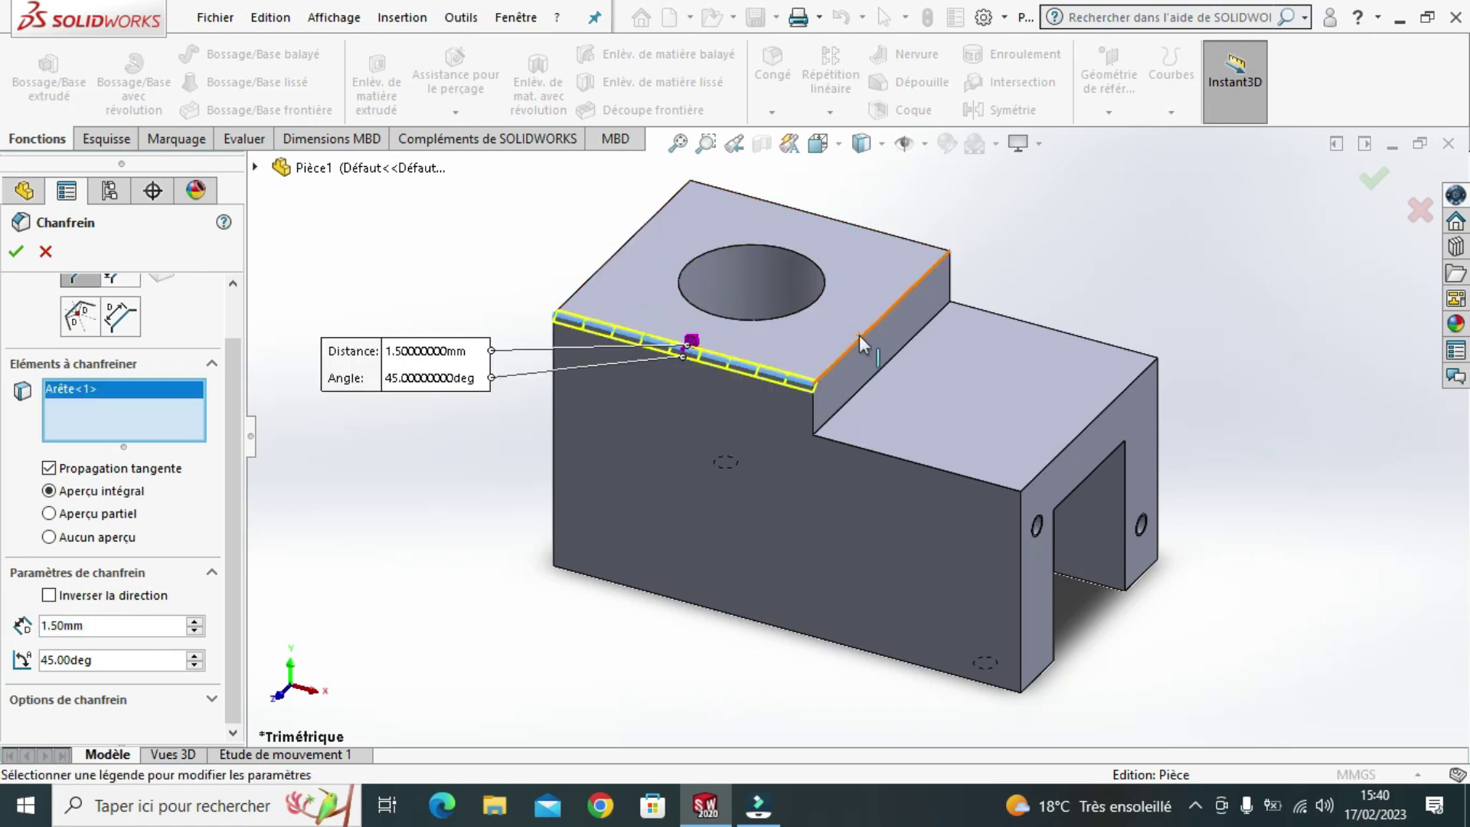
click(884, 233)
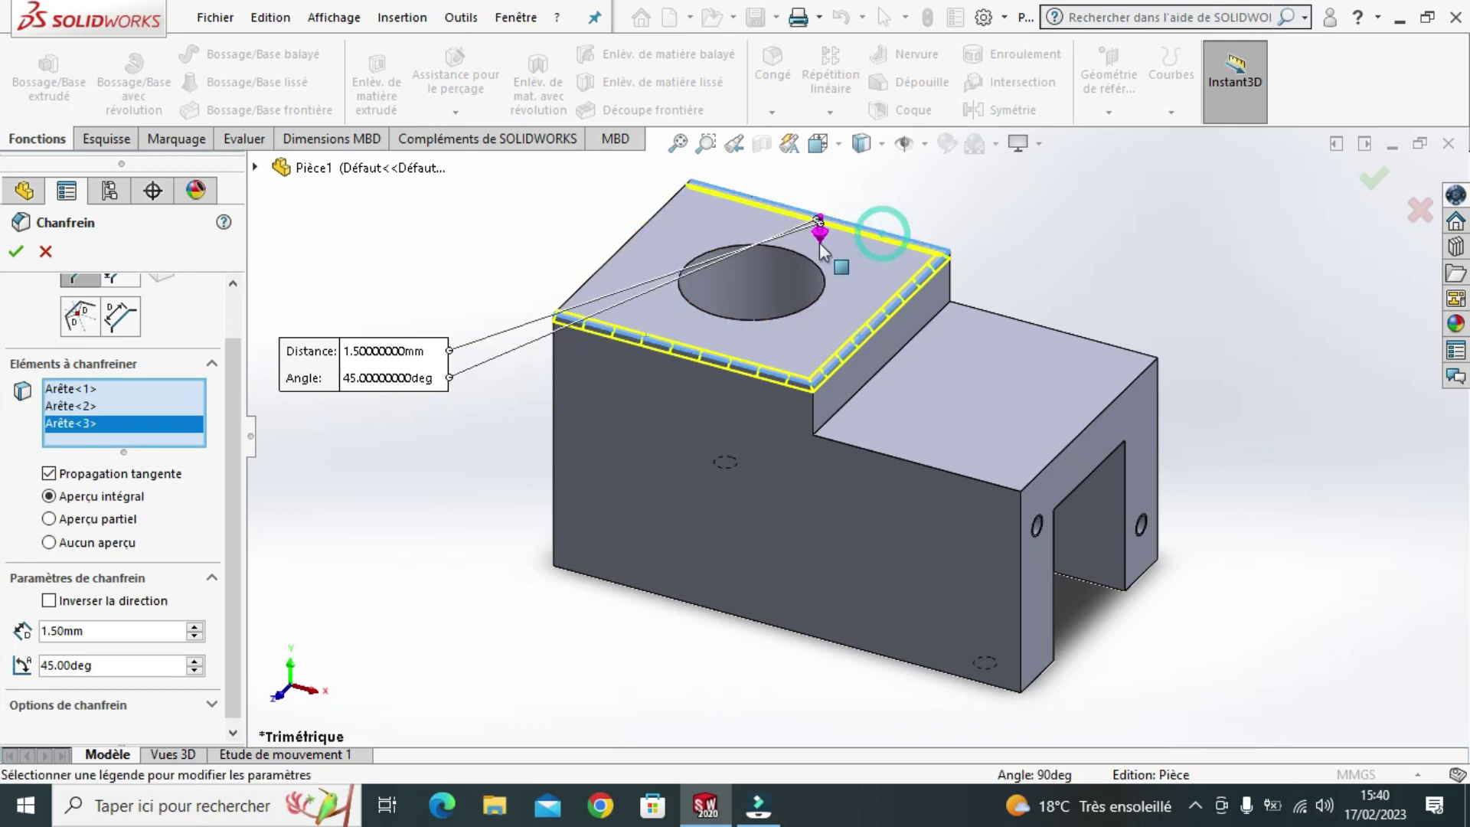
click(623, 242)
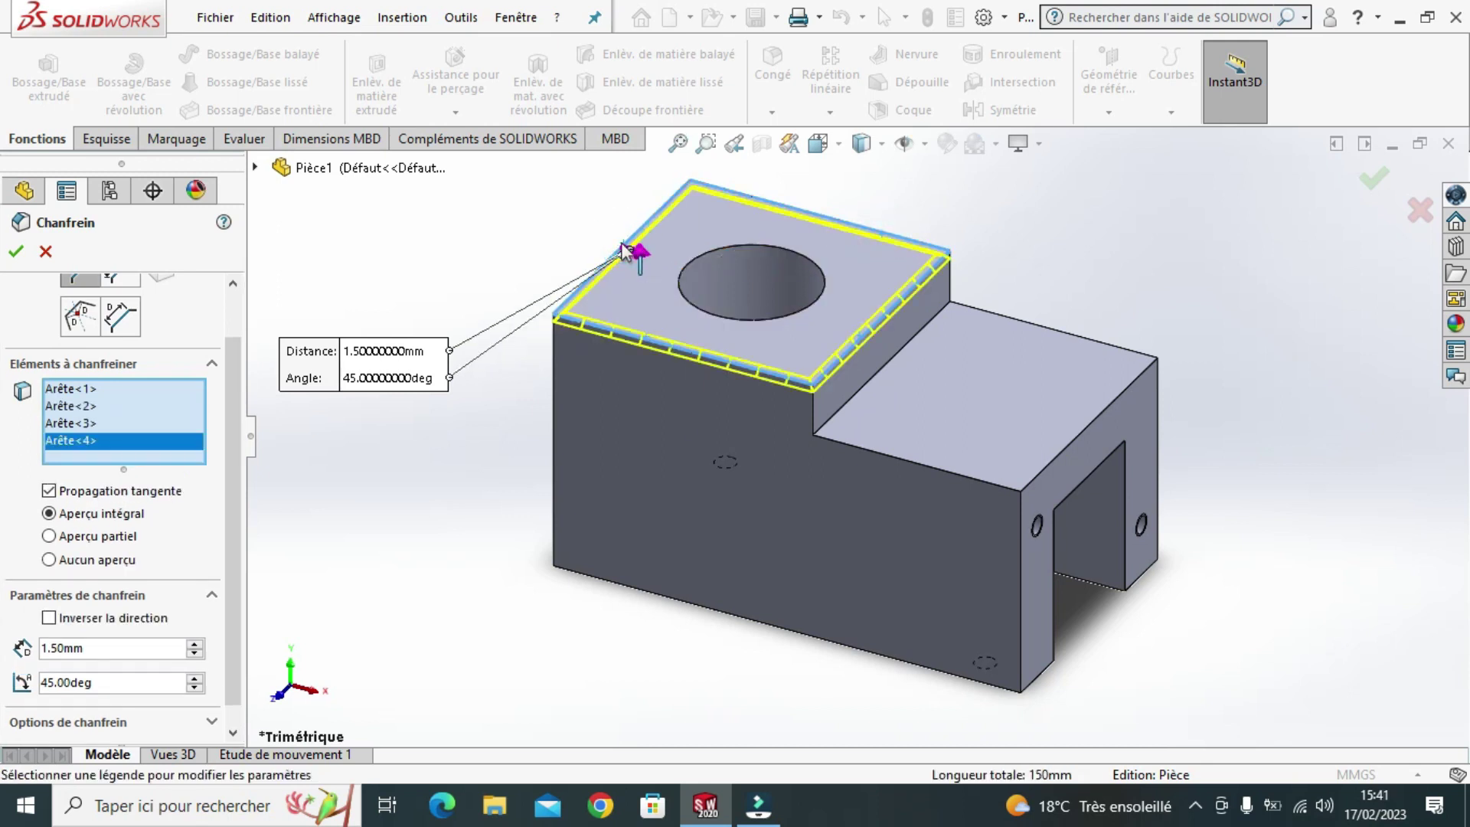
click(17, 251)
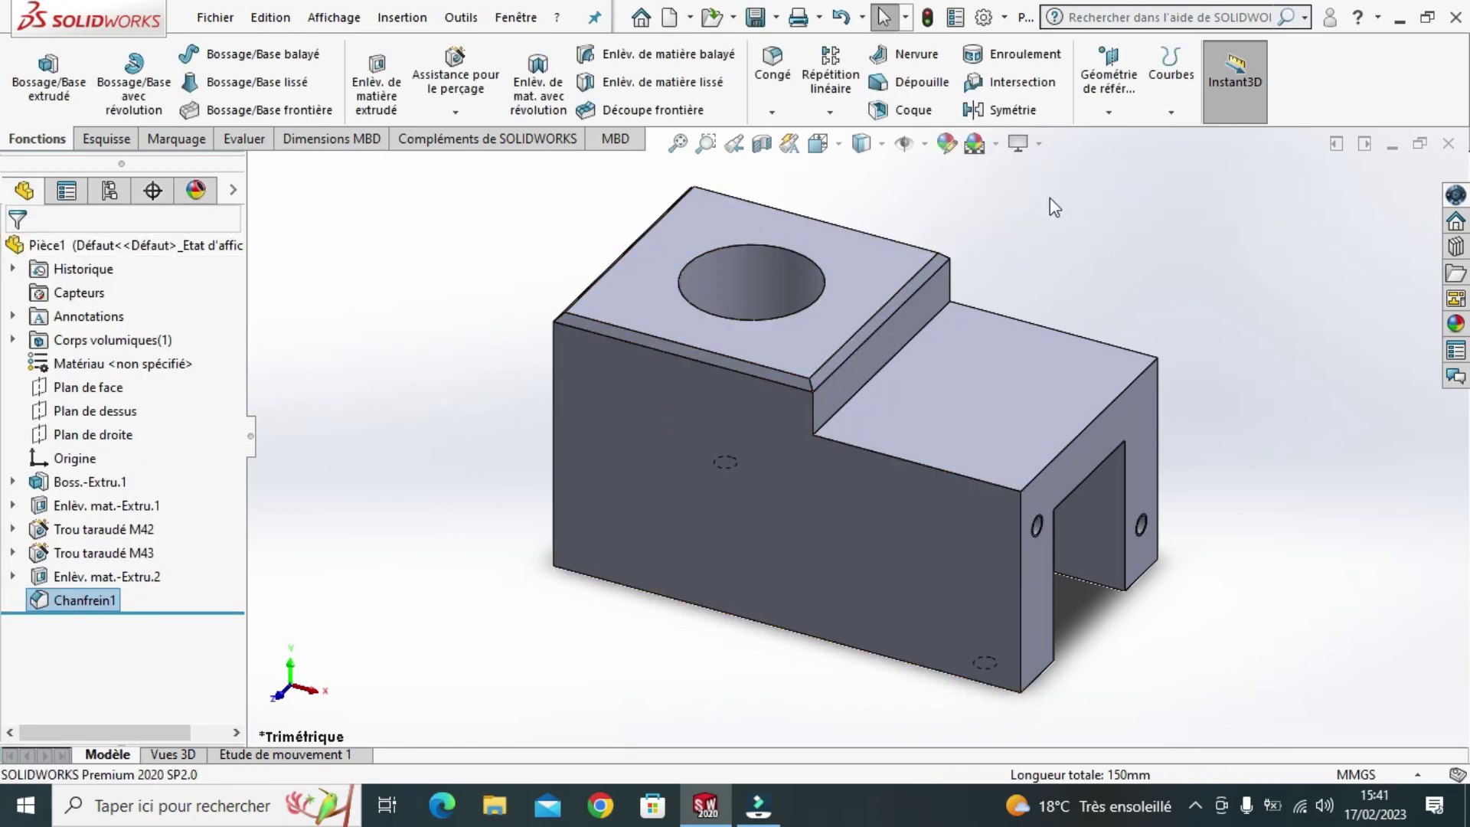
click(150, 247)
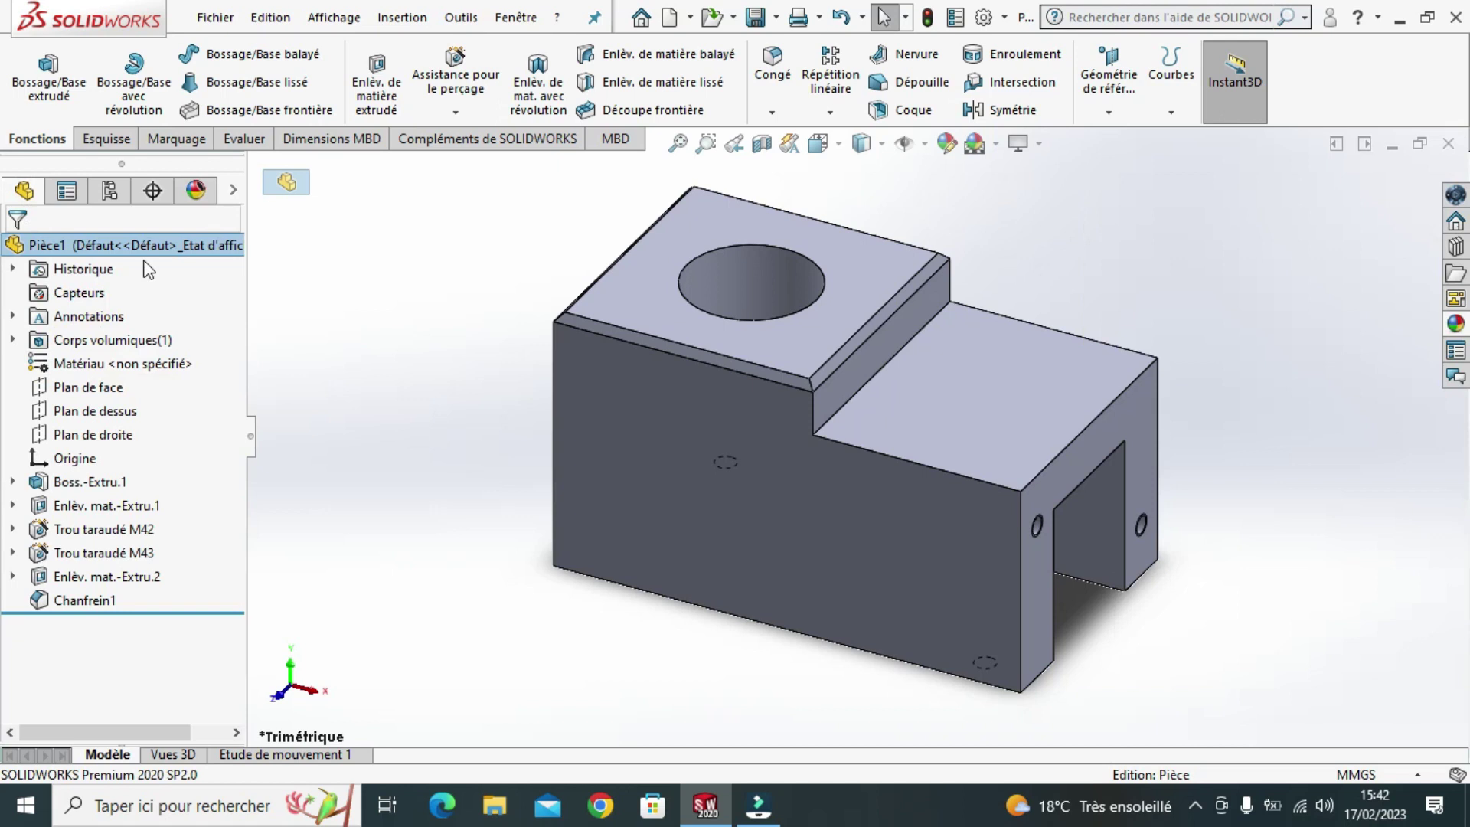
- Apply the 'plastique crème très brillant' glossy plastic appearance to the whole part Pièce1
click(1456, 323)
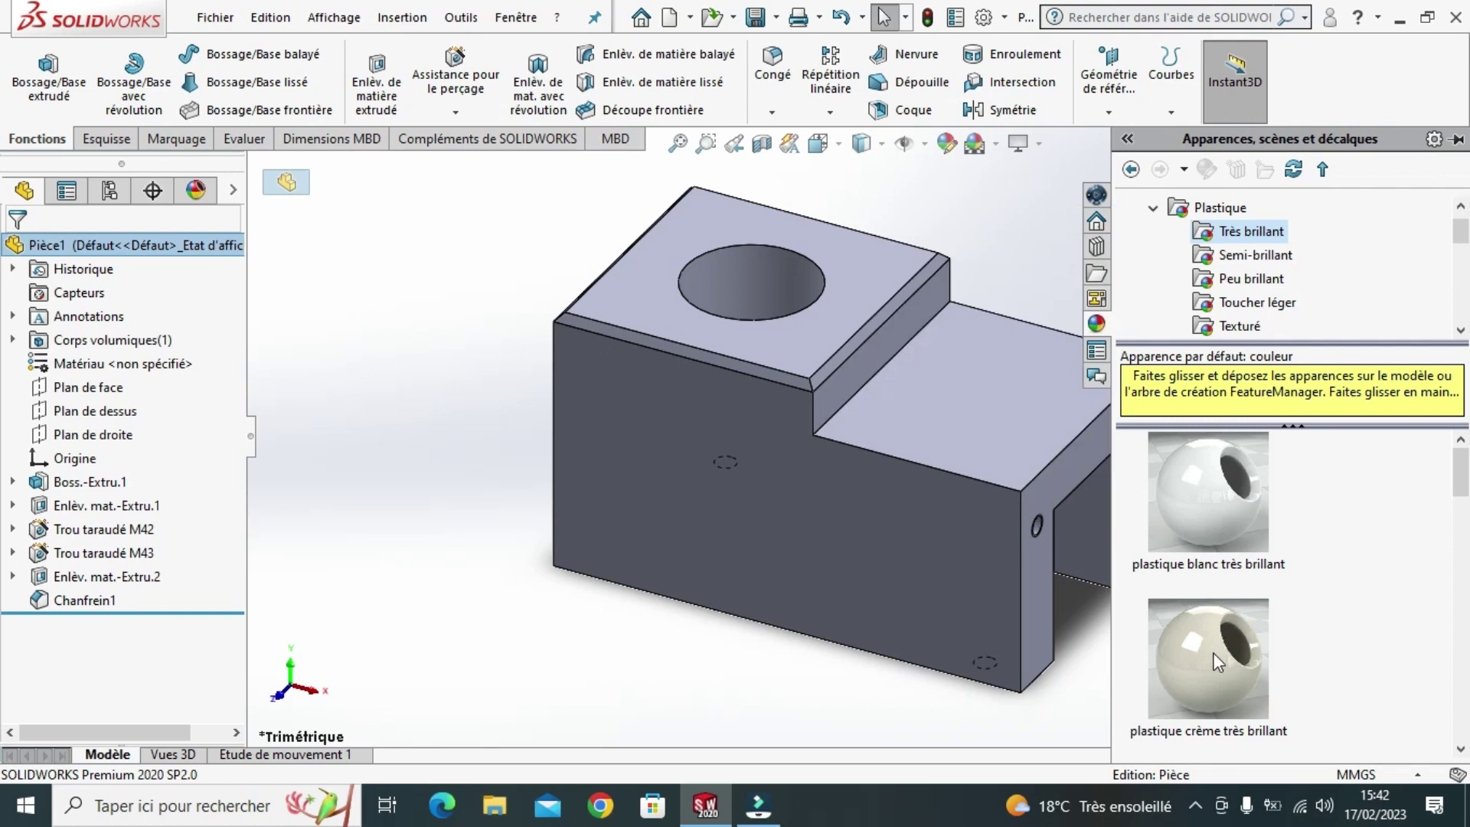
mouse_move(1208, 655)
mouse_move(1209, 646)
mouse_down()
mouse_move(227, 298)
mouse_move(169, 222)
mouse_up()
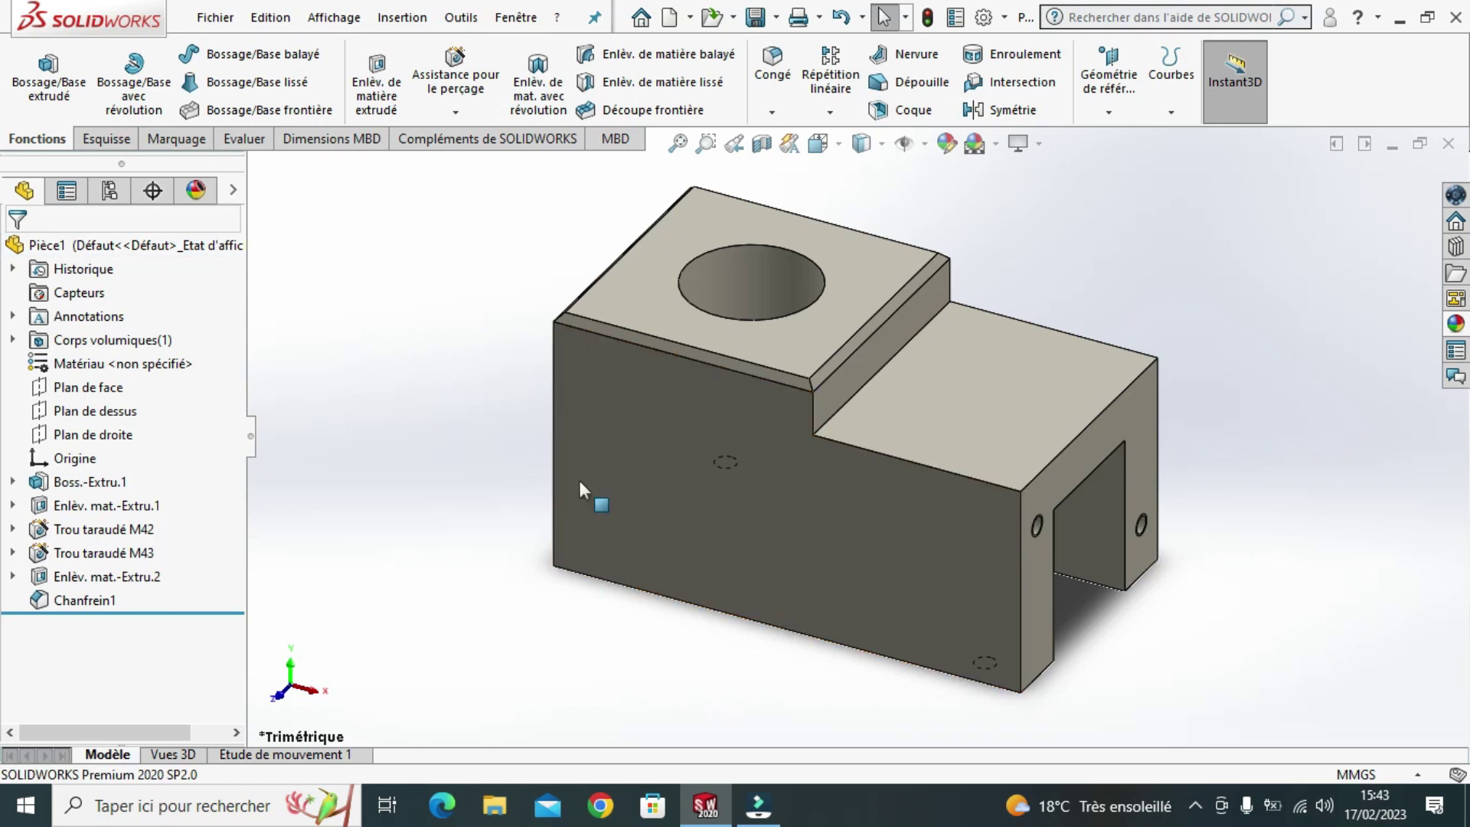
click(219, 17)
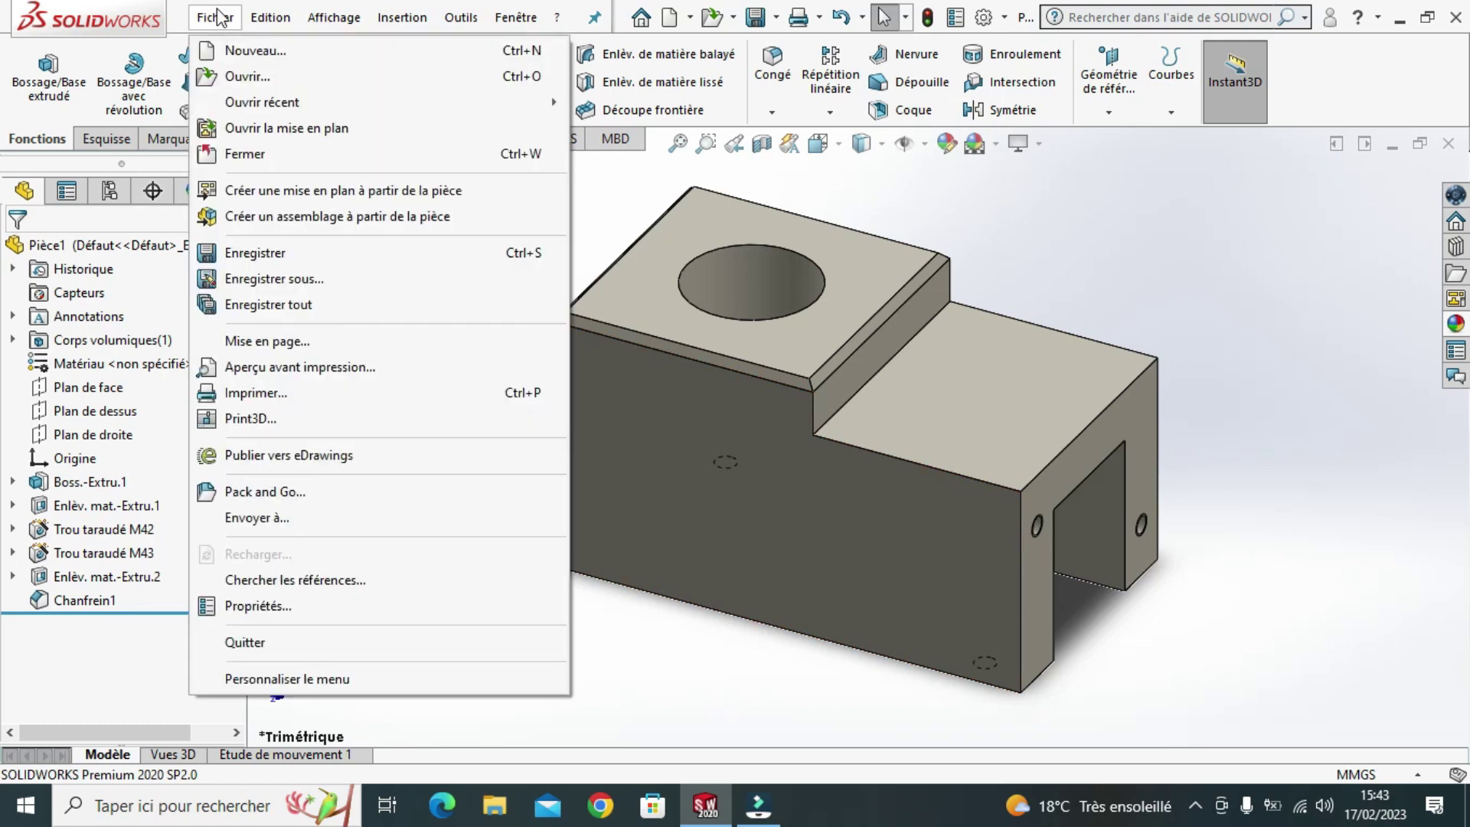